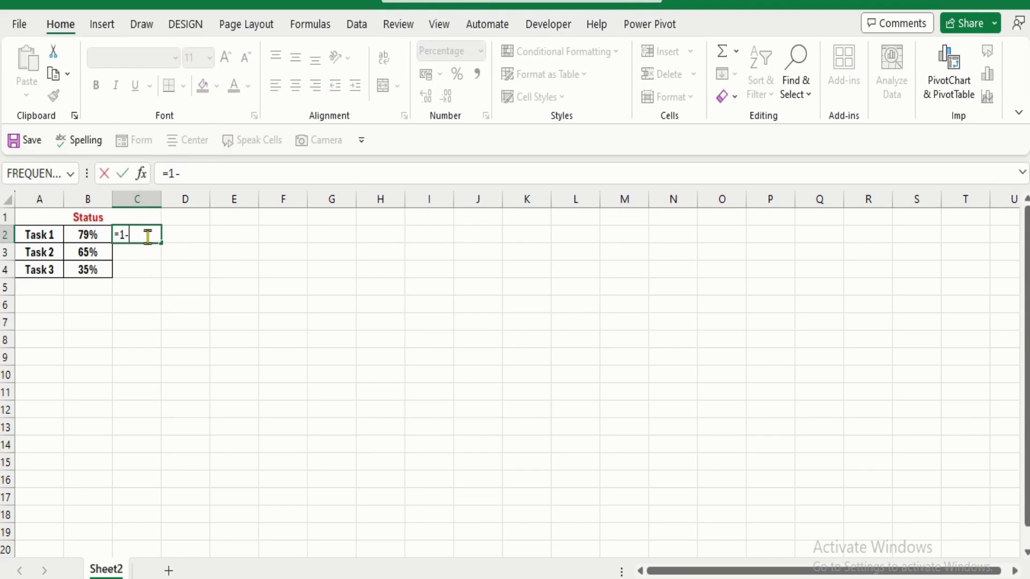
Step: Calculate each task's remaining percentage in C2:C4 with the formulas =1-B2, =1-B3 and =1-B4
type("B2")
key("Return")
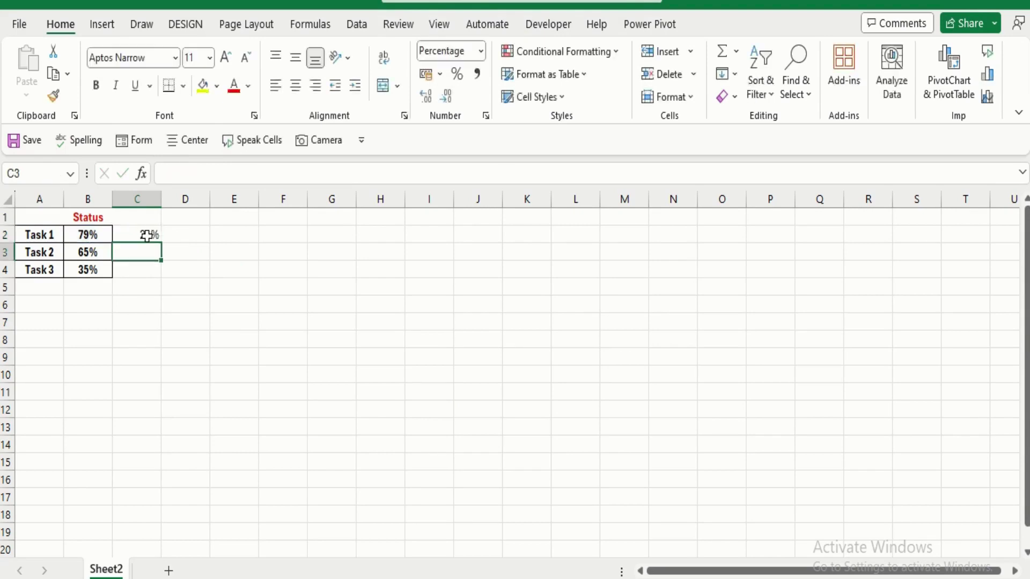
type("=")
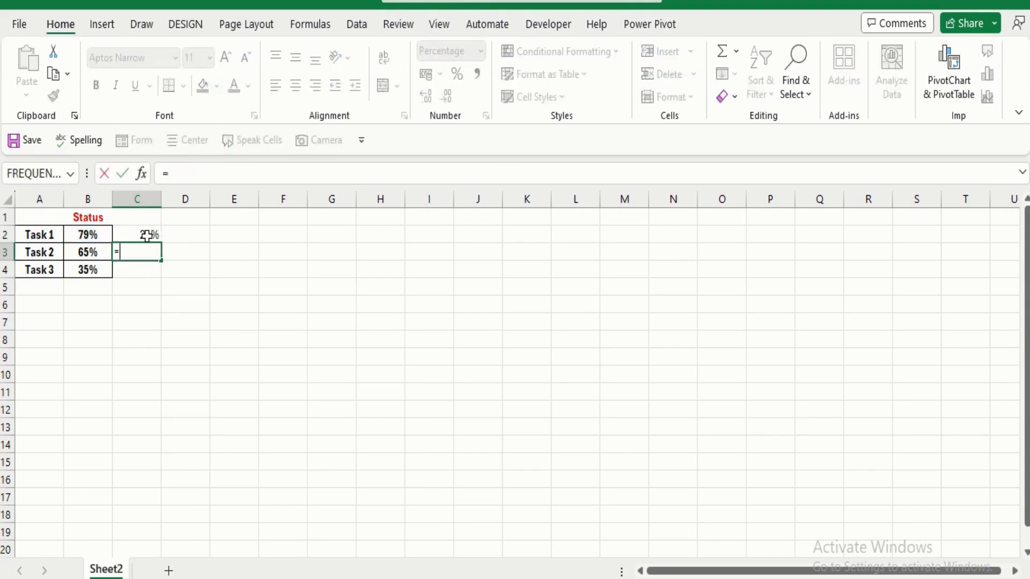
type("1-")
key("Left")
key("Return")
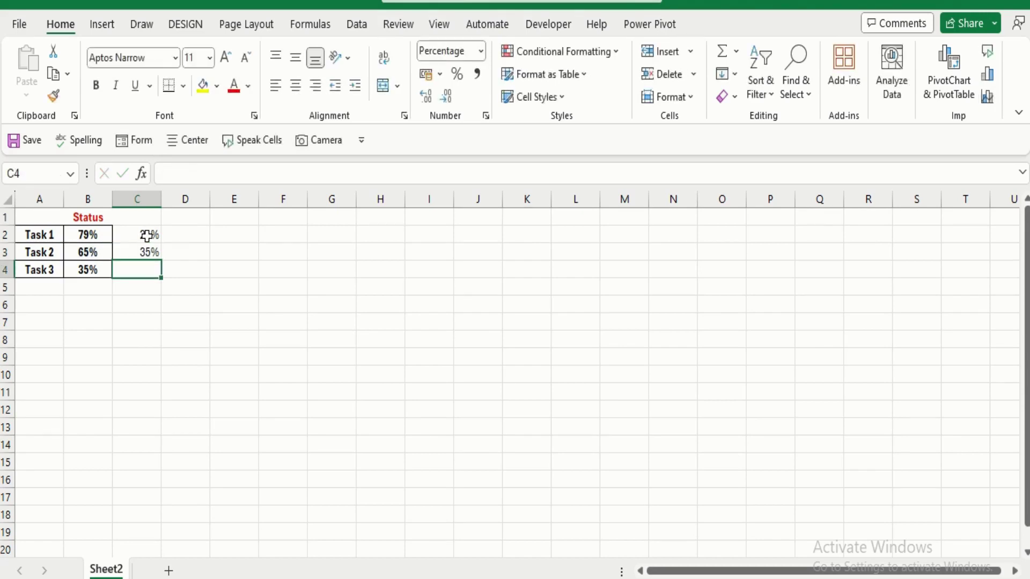
type("=1")
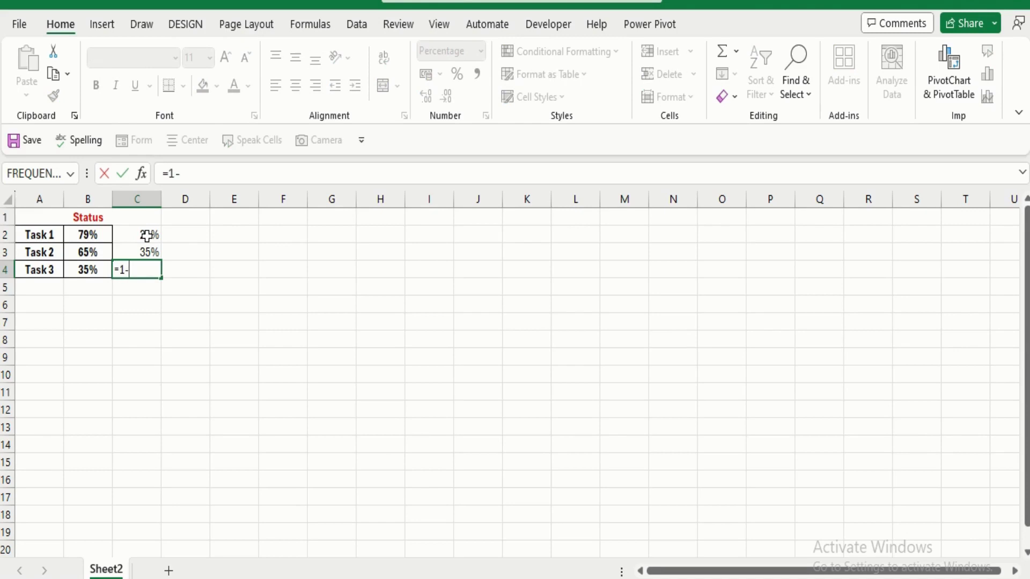
type("-")
key("Left")
key("Return")
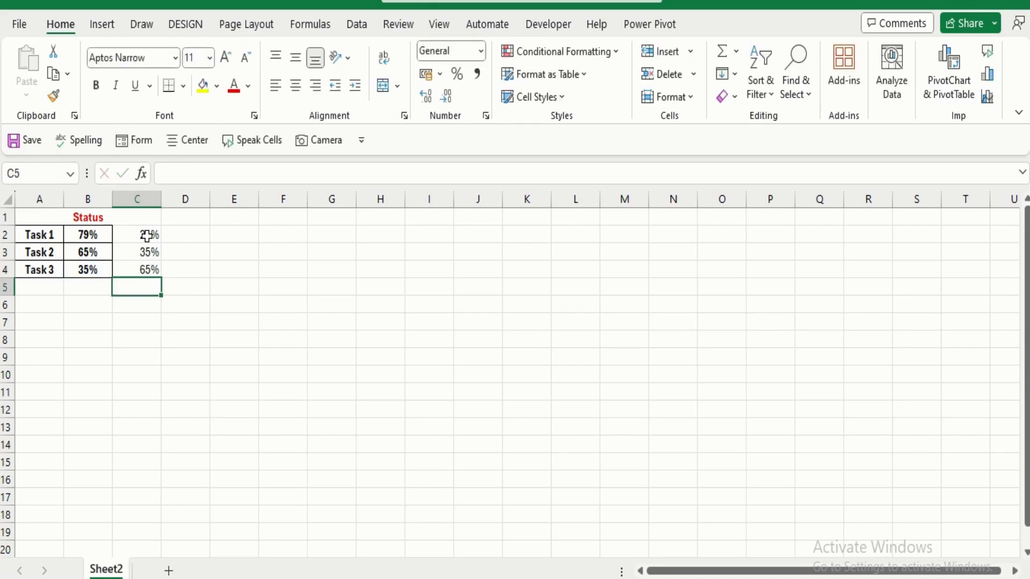
Step: Insert an empty doughnut chart from a blank cell and place it beside the task table
left_click(218, 338)
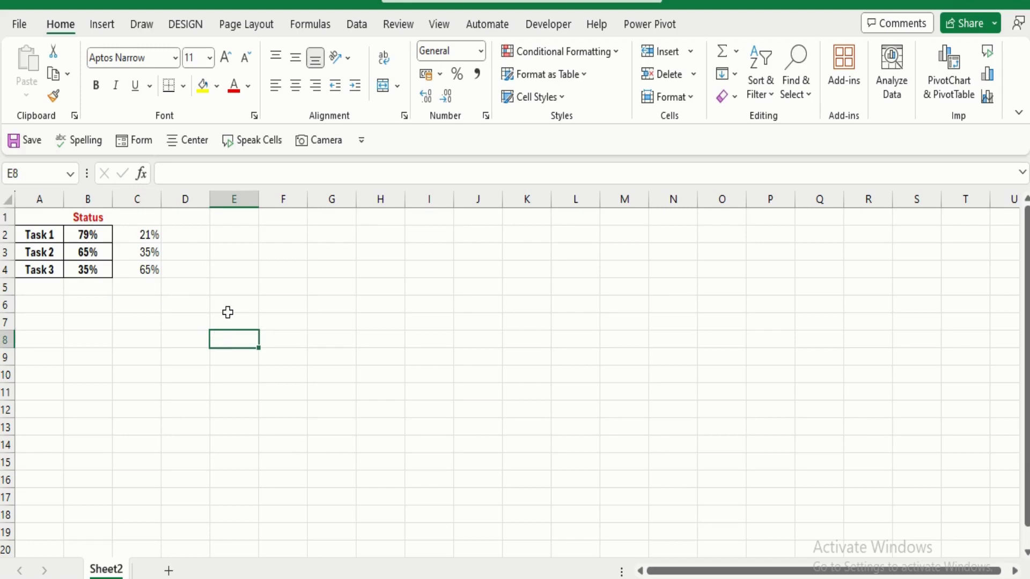
left_click(230, 293)
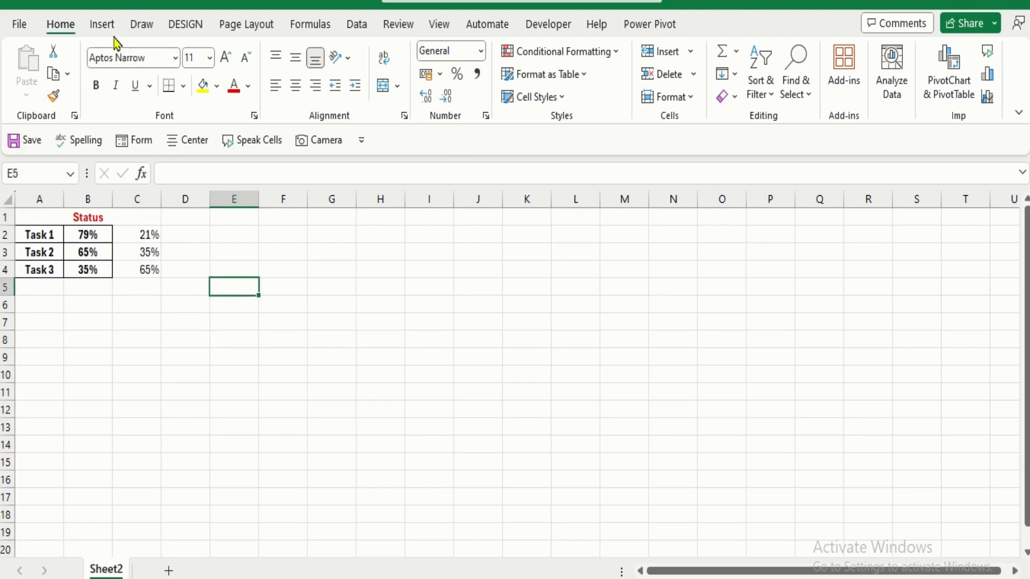
left_click(103, 25)
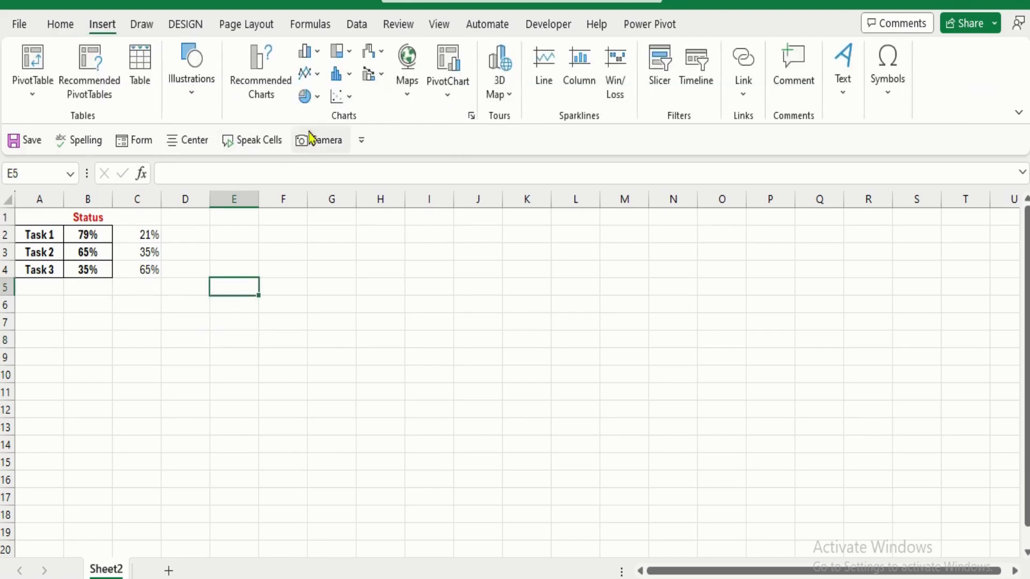
left_click(317, 100)
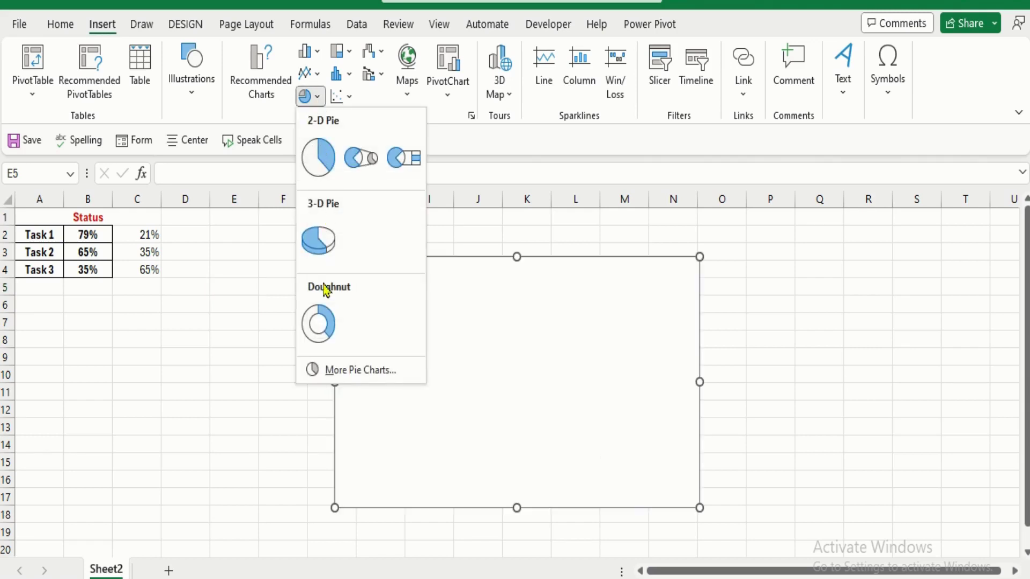
left_click(321, 325)
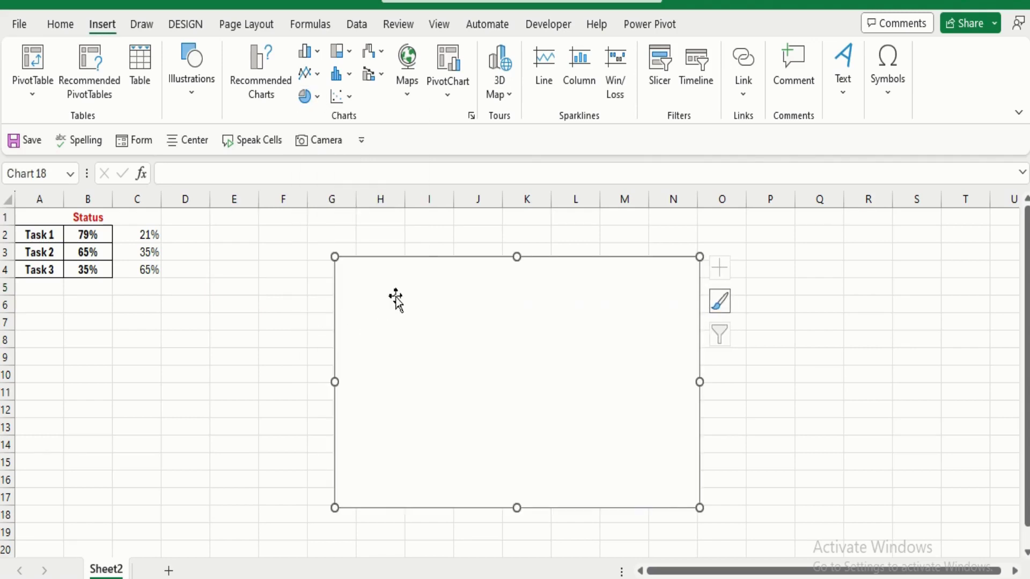
left_click_drag(420, 255, 283, 235)
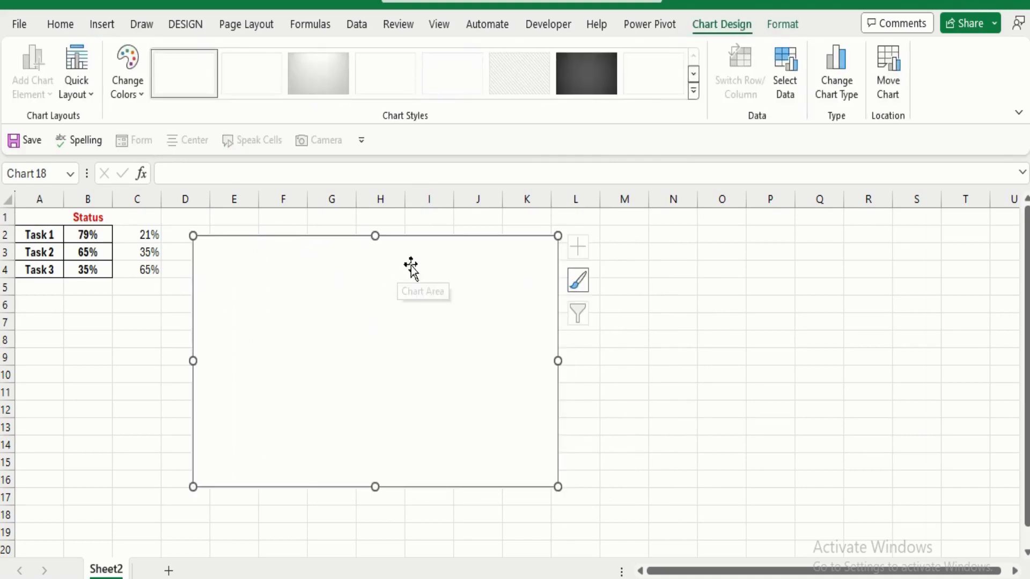
Step: Resize the empty chart to 5 cm high by 5 cm wide and shift it slightly away from the table
left_click(792, 28)
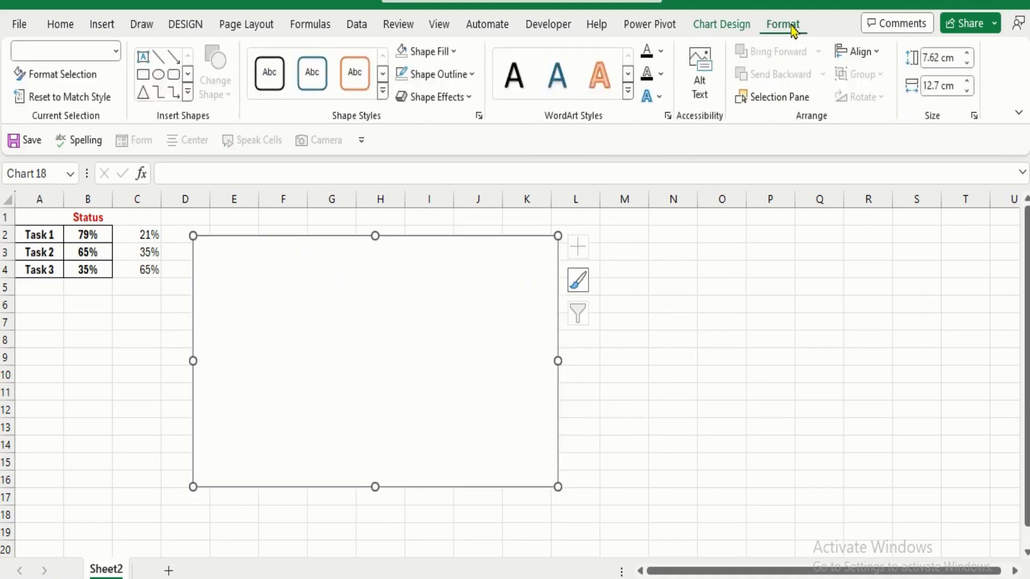
left_click(945, 58)
type("5")
key("Tab")
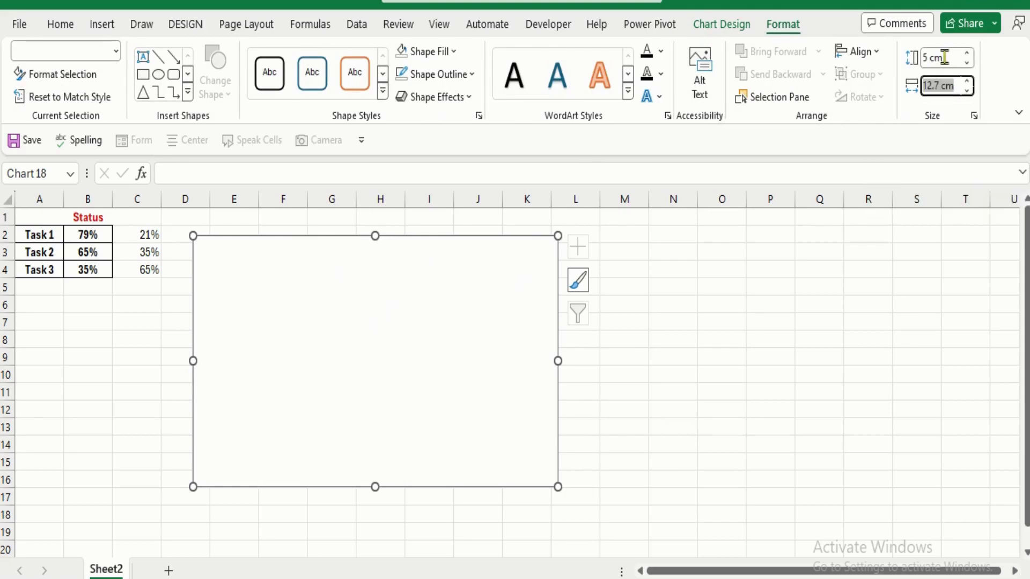
type("5")
key("Return")
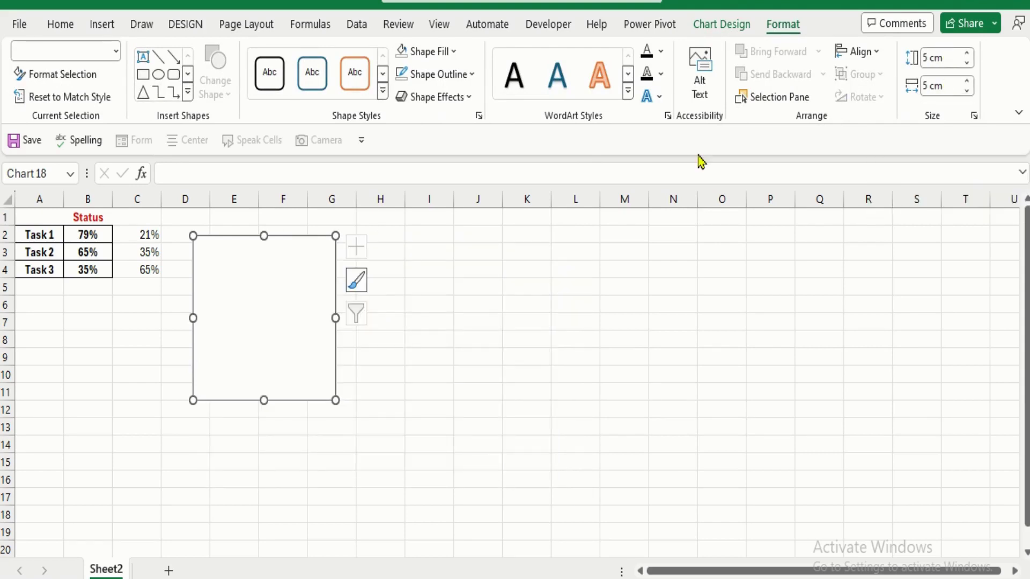
left_click(462, 305)
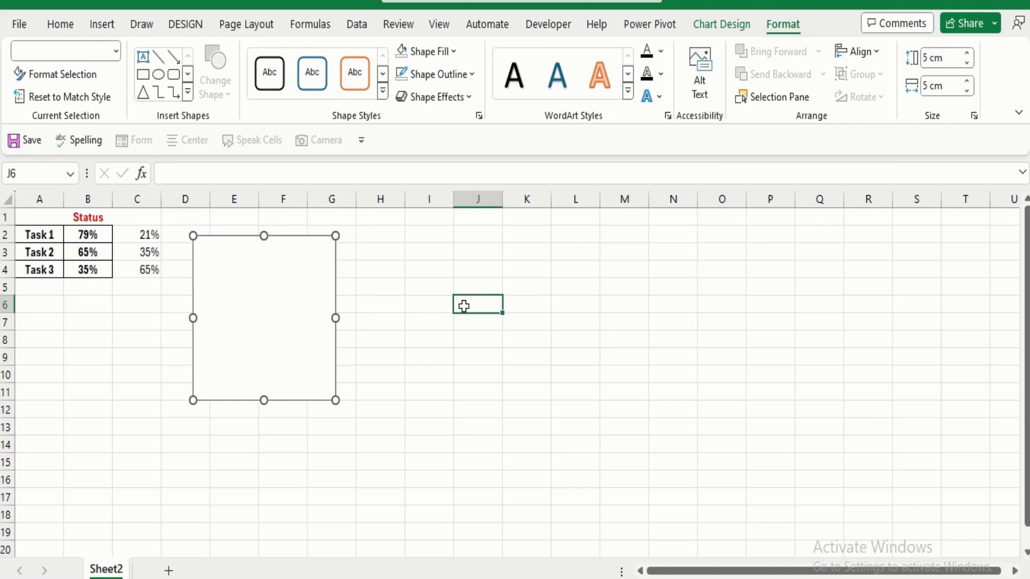
left_click(285, 298)
left_click_drag(288, 299, 294, 310)
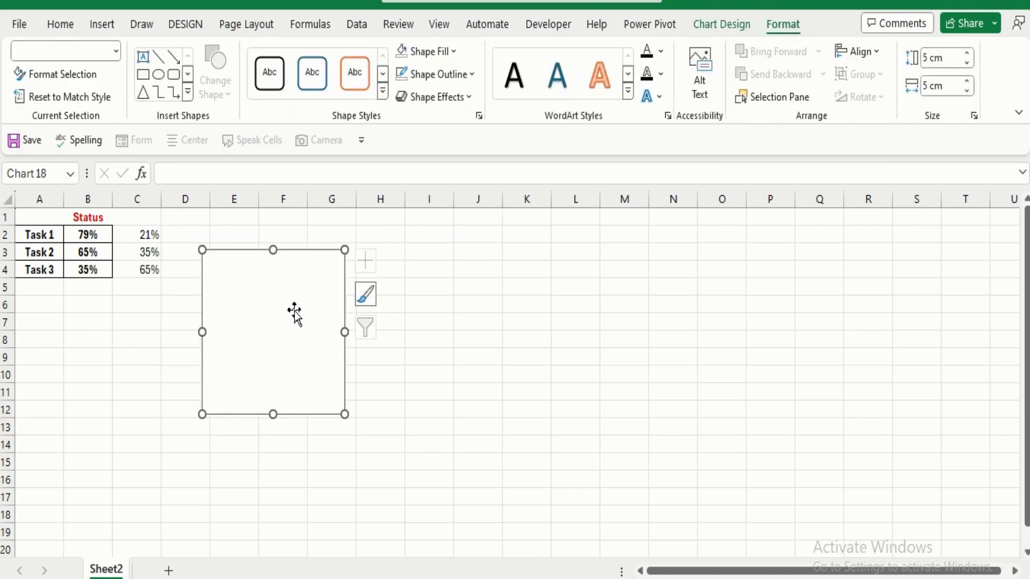
Step: Add an unnamed data series to the chart with an array of nineteen 1s as its values
right_click(294, 310)
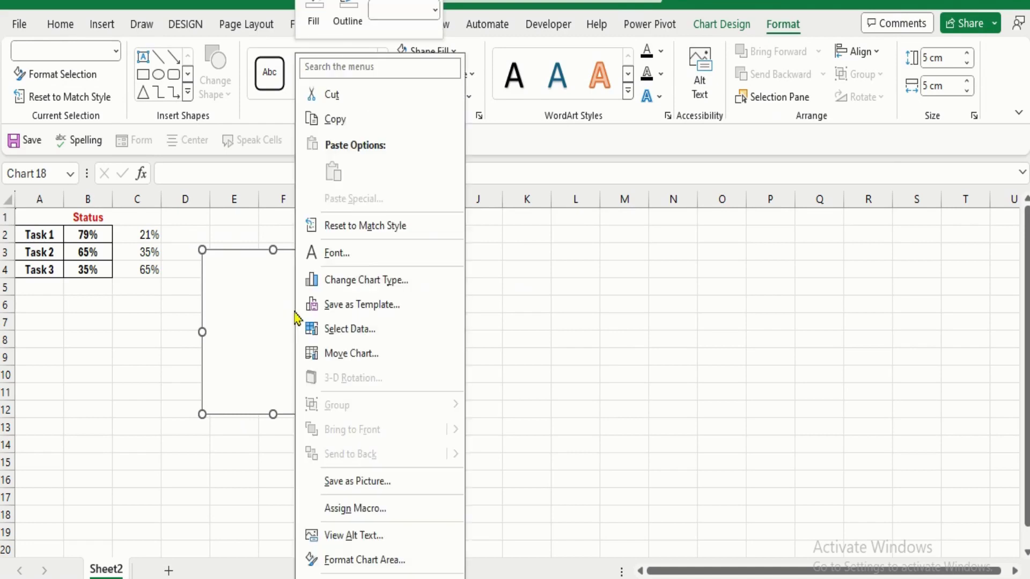
left_click(329, 330)
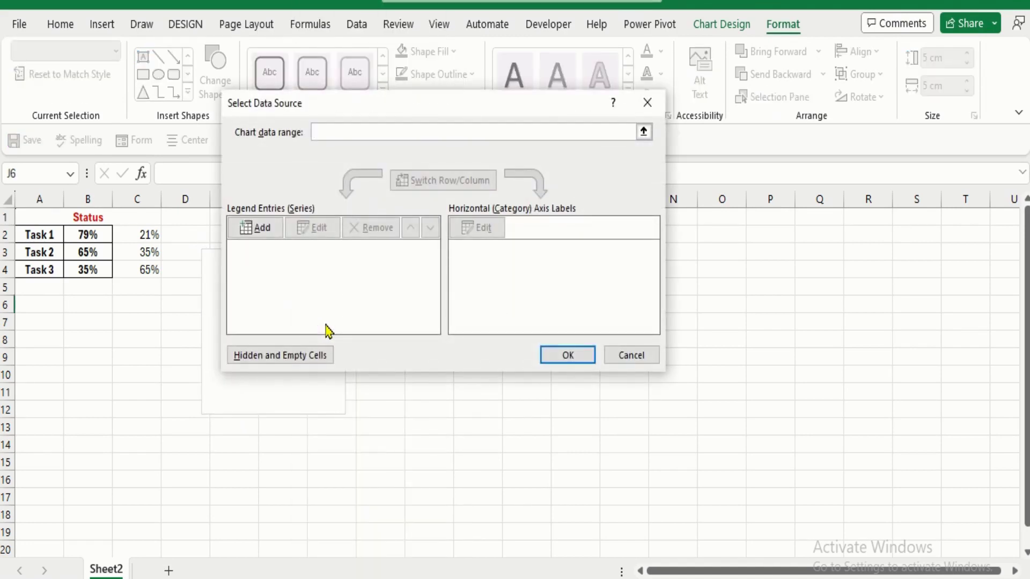
left_click(263, 229)
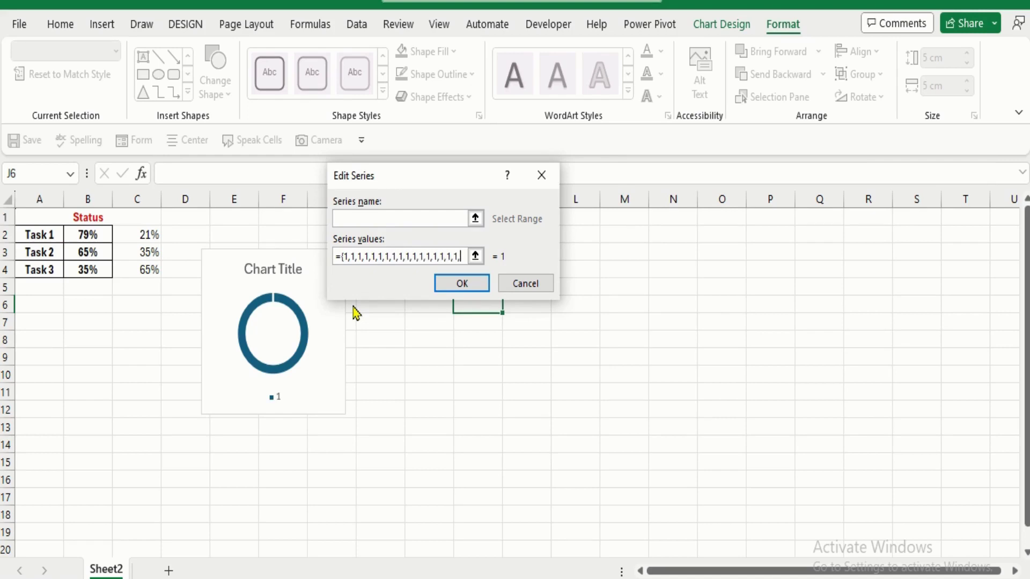
type(",")
left_click(461, 285)
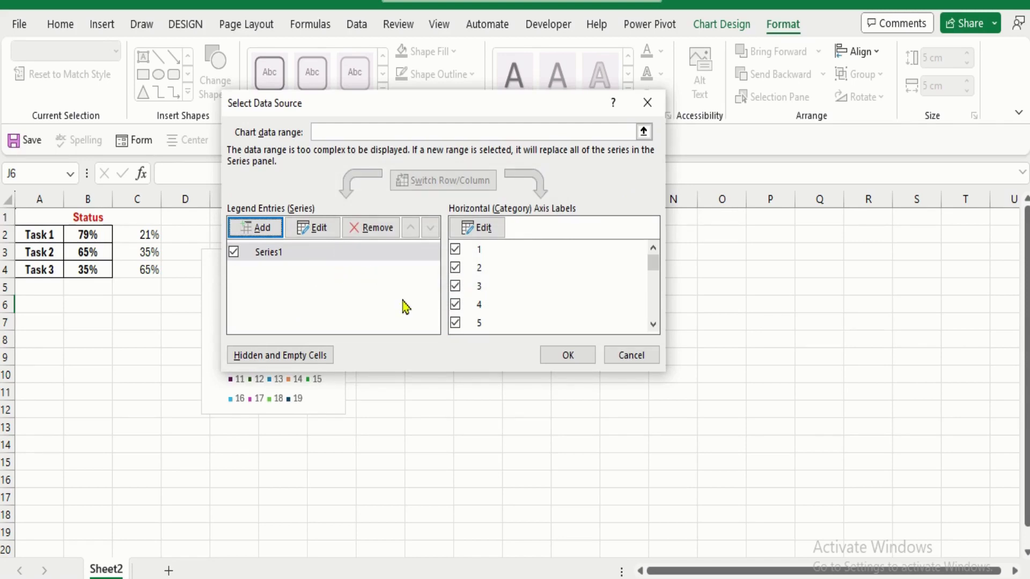
left_click(567, 356)
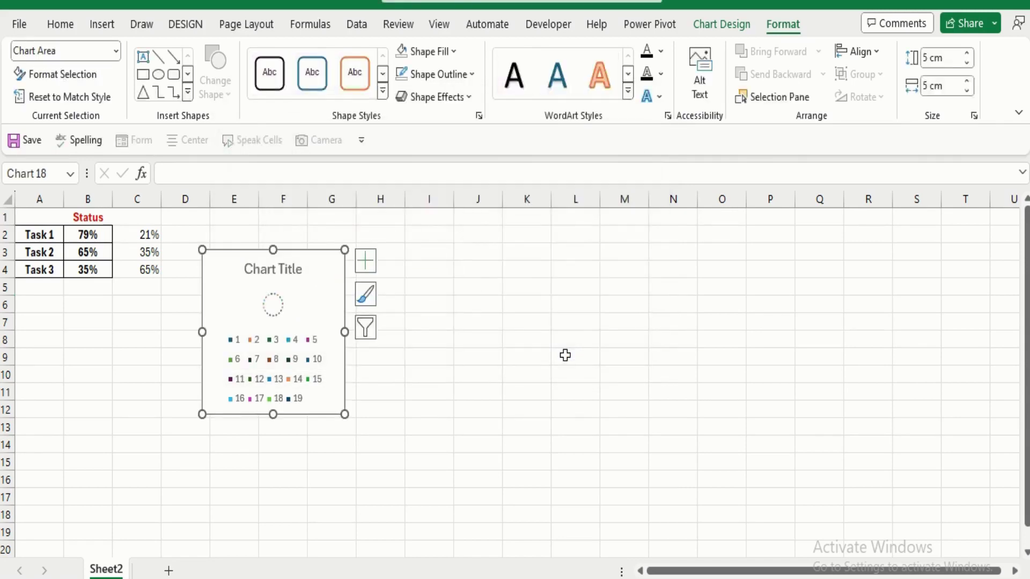
Step: Remove the chart title and the legend from the doughnut chart
left_click(368, 264)
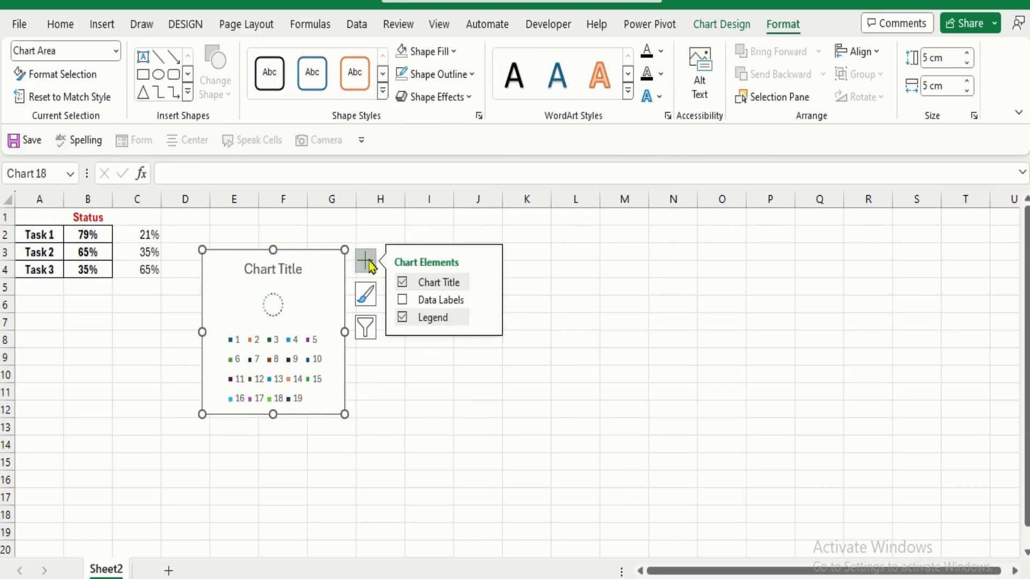
left_click(423, 286)
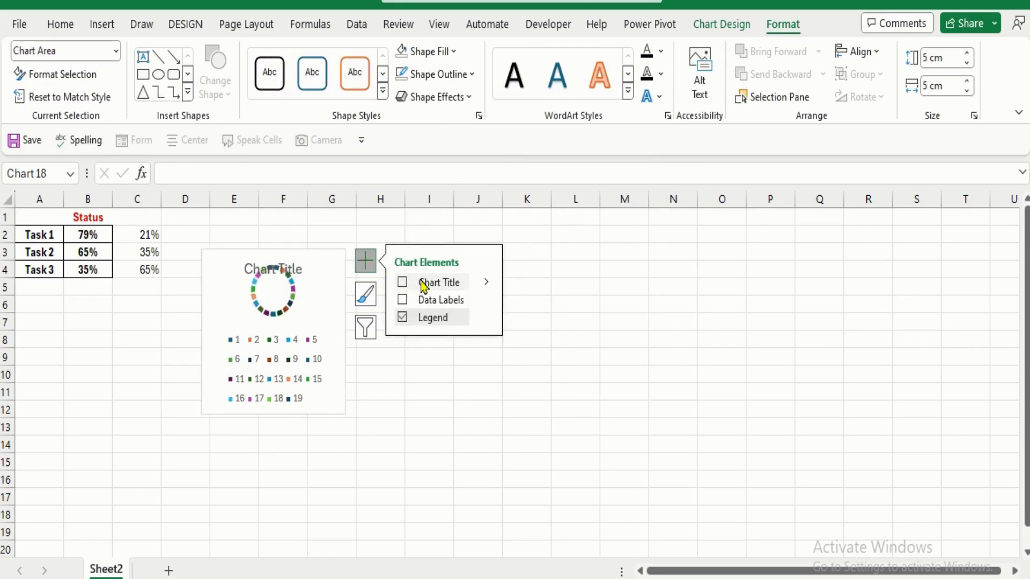
left_click(425, 326)
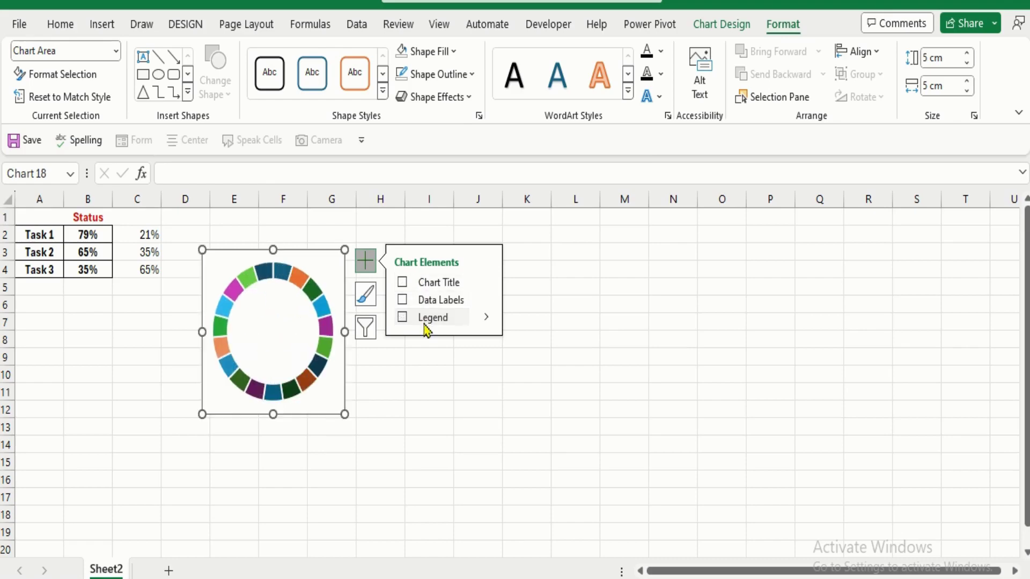
left_click(414, 386)
Step: Enlarge the doughnut's plot area at two opposite corners to fill the whole chart area
left_click(330, 275)
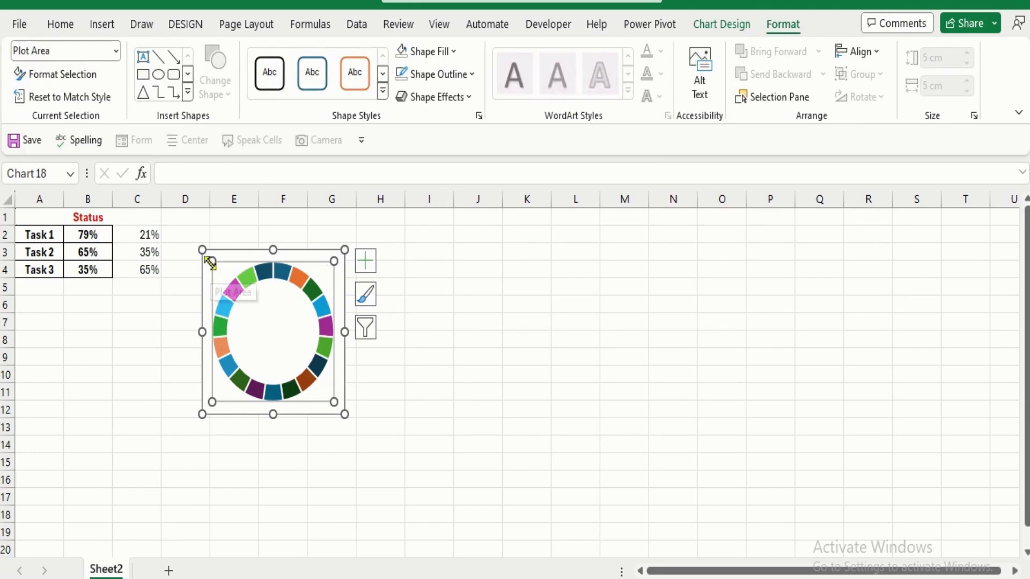
left_click_drag(211, 261, 201, 250)
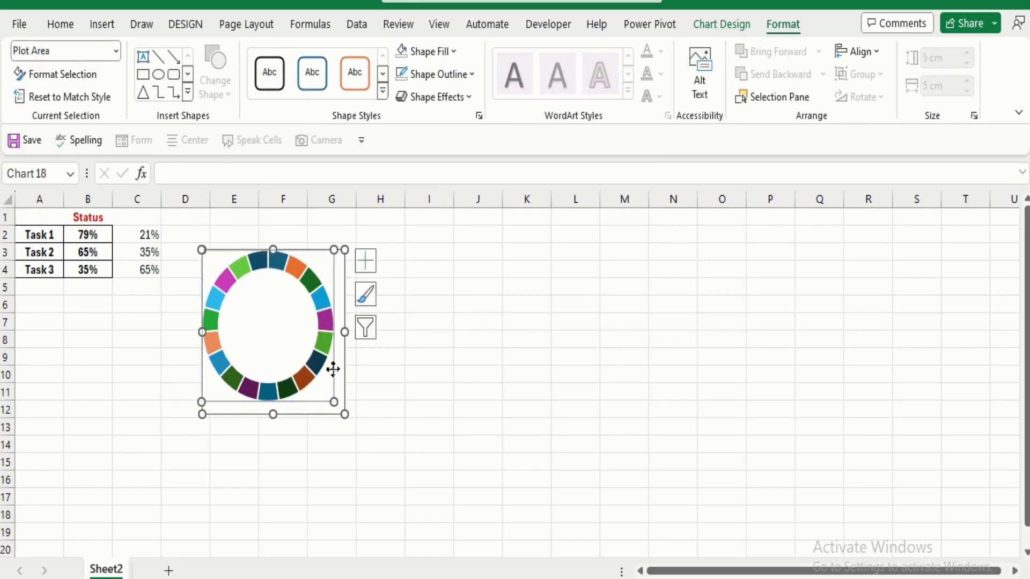
left_click_drag(335, 402, 346, 414)
left_click(464, 355)
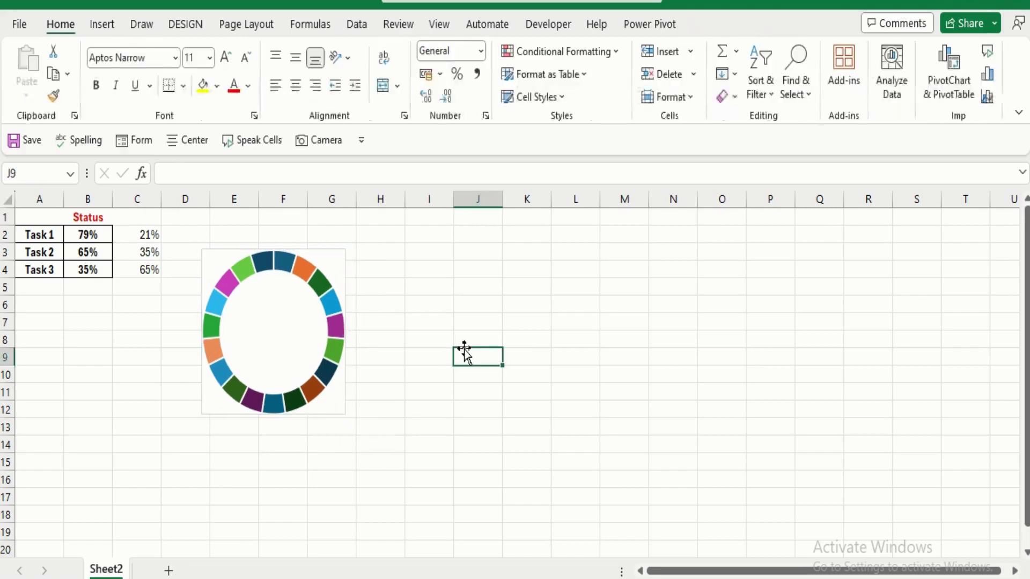
Step: Set the chart's plot area to No Fill and No Outline
left_click(336, 257)
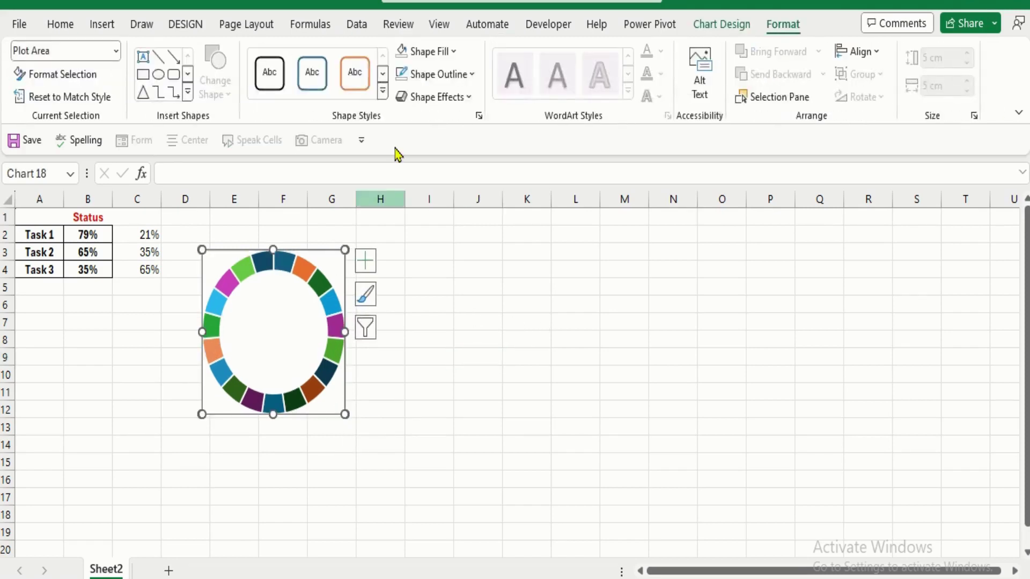
left_click(454, 51)
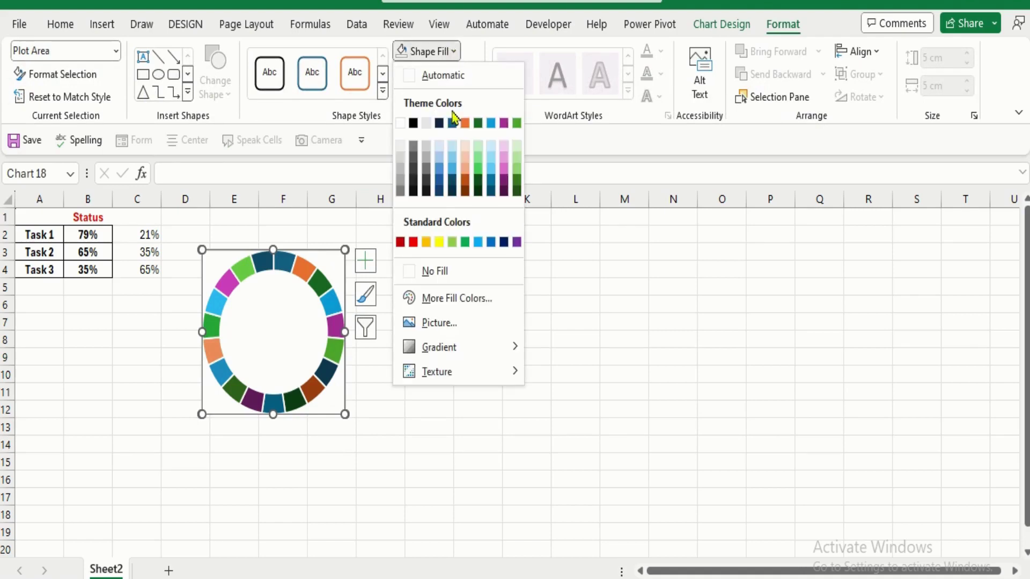
left_click(436, 271)
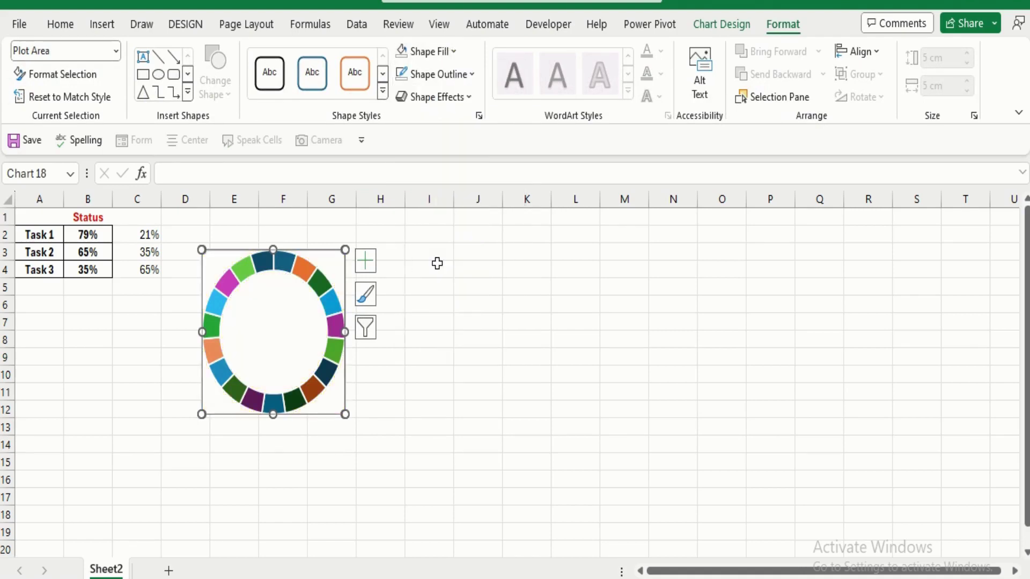
left_click(469, 75)
left_click(446, 294)
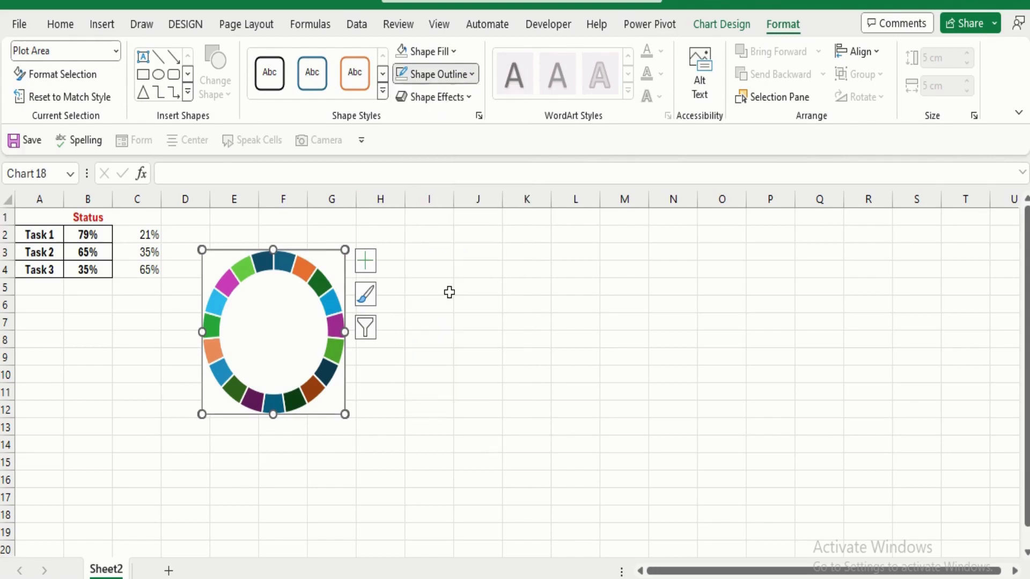
left_click(450, 292)
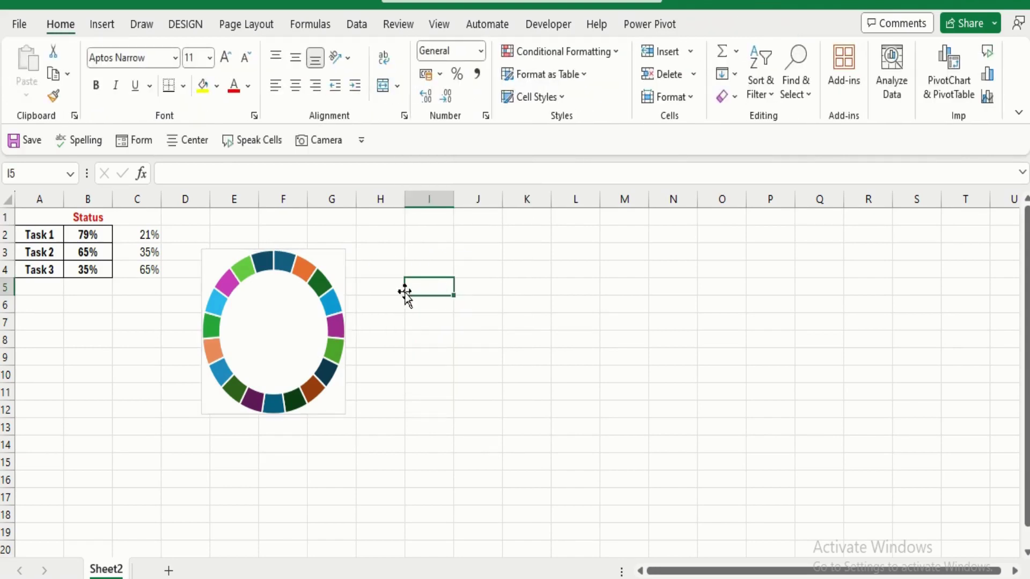
Step: Set the doughnut hole size of the chart's data series to 65%
left_click(333, 260)
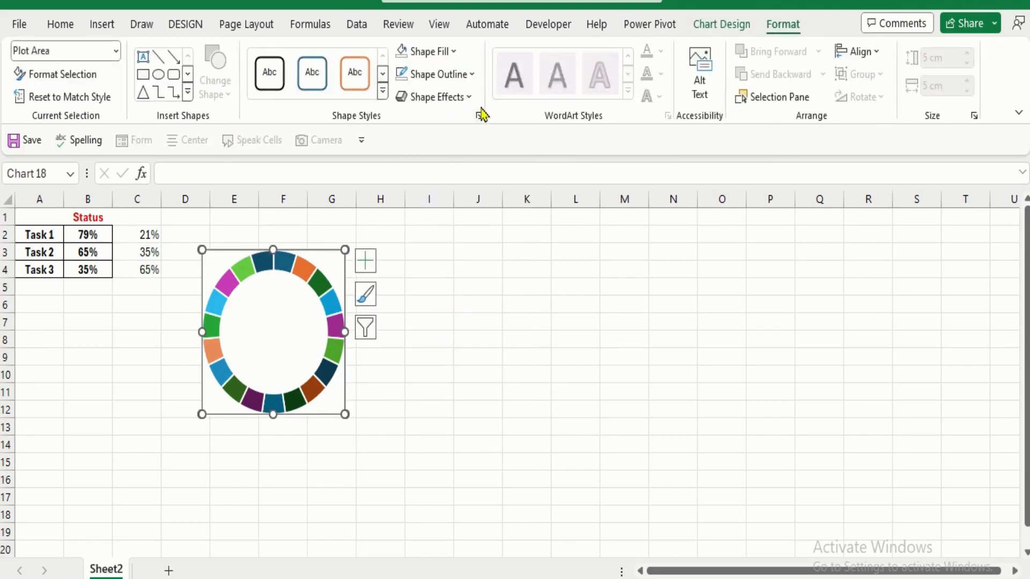
left_click(311, 284)
right_click(311, 285)
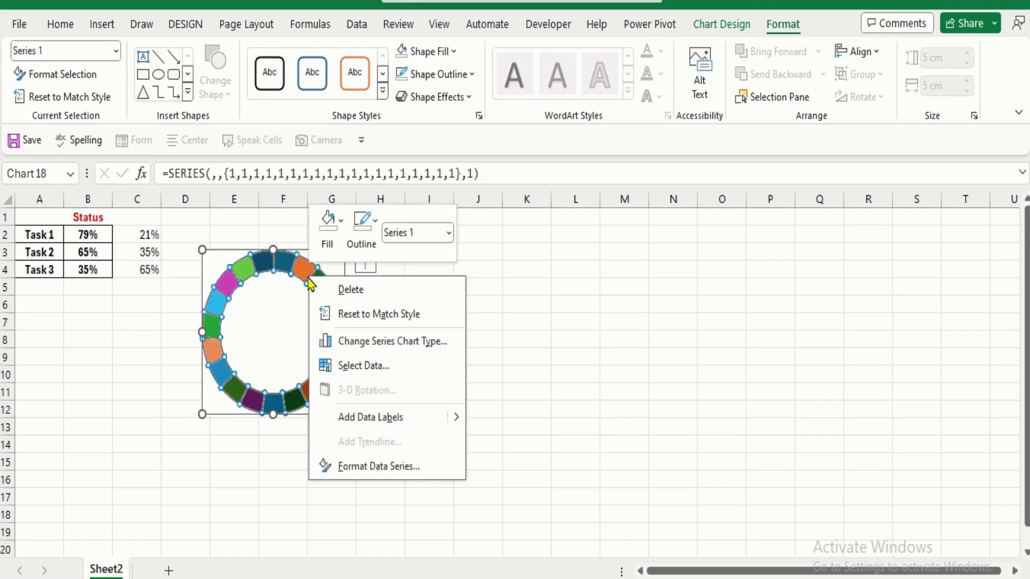
left_click(361, 476)
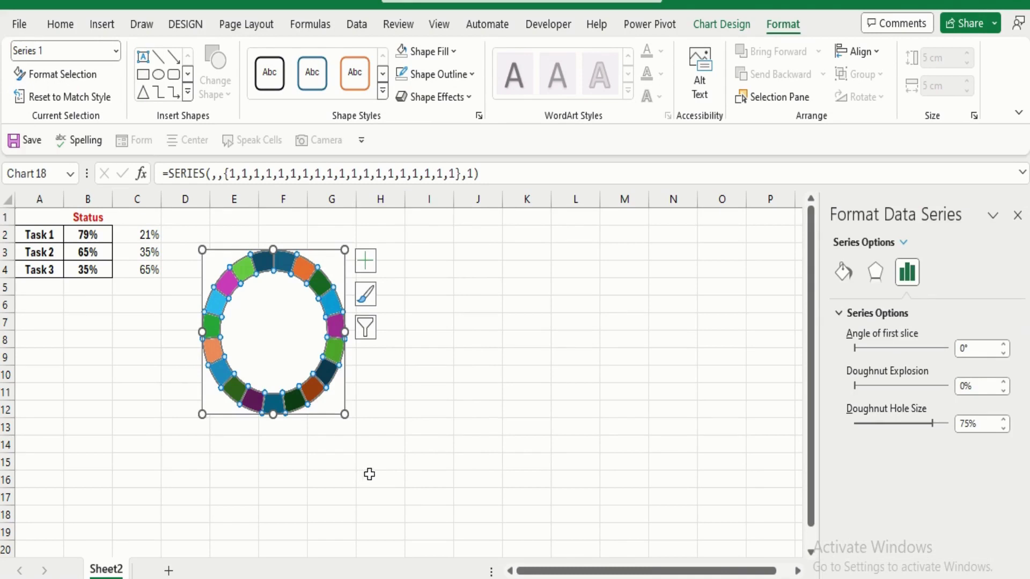
left_click(987, 422)
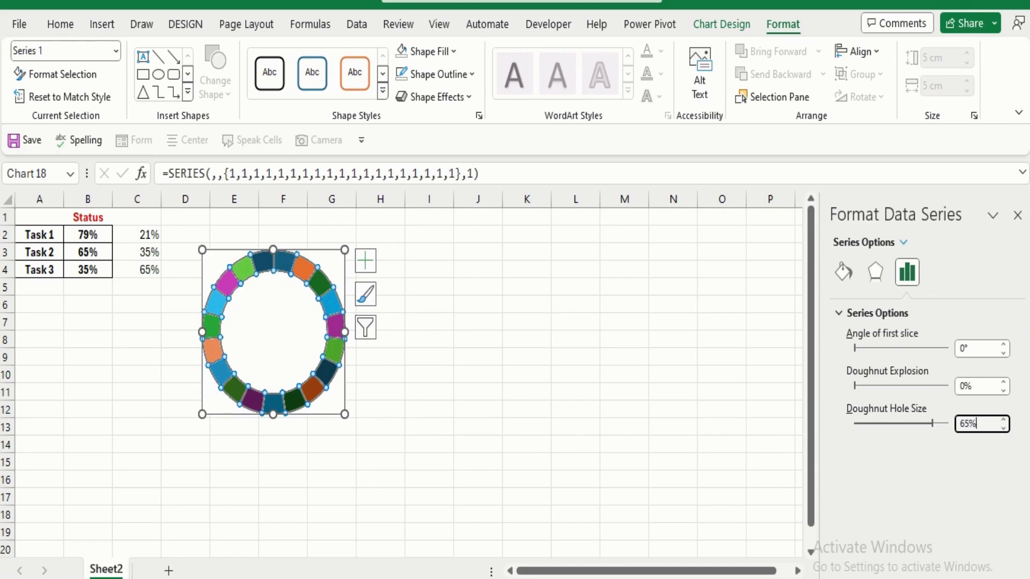
type("65%")
key("Return")
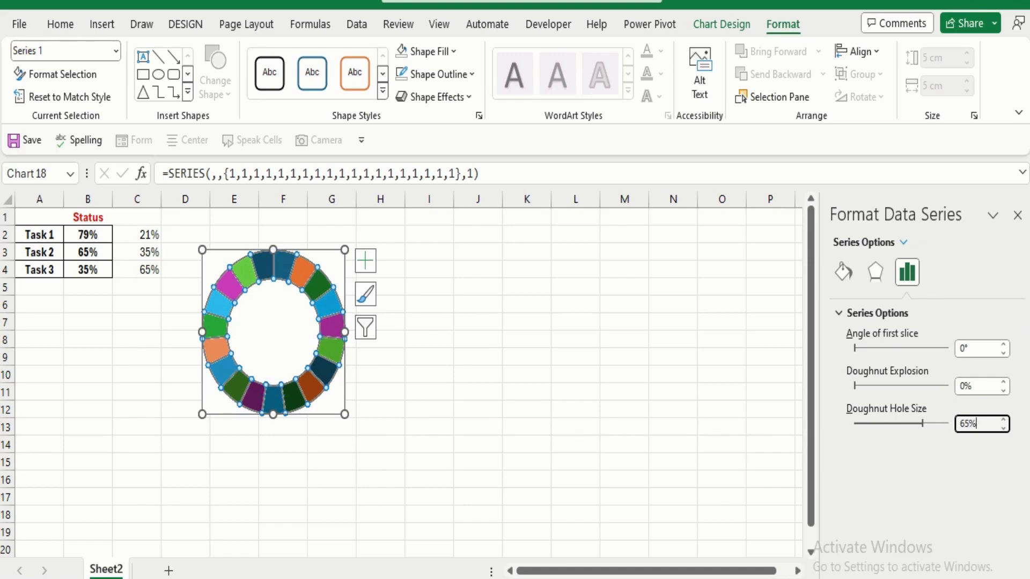
left_click(692, 355)
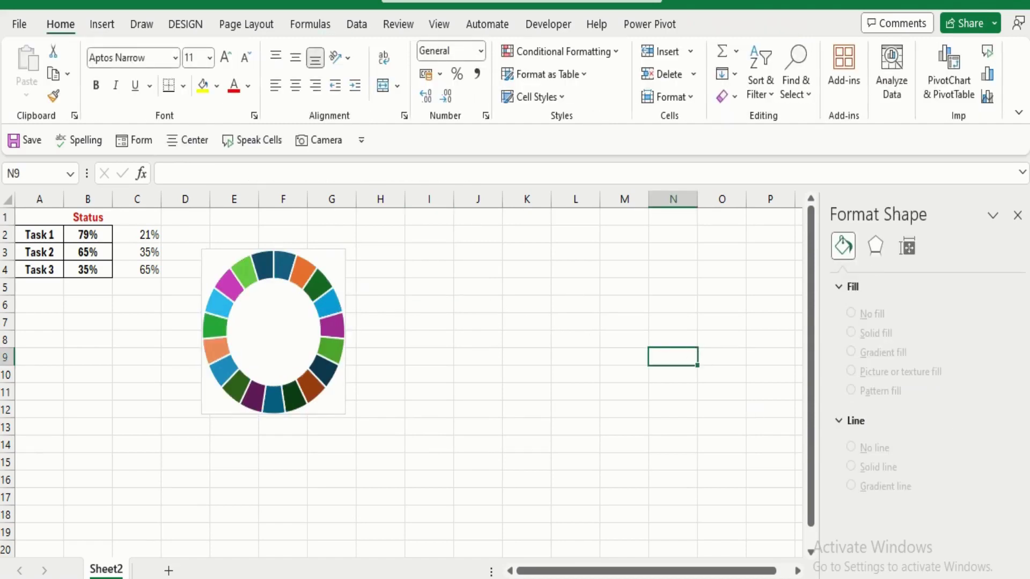
Step: Give all slices of the doughnut series a solid fill in standard green
left_click(327, 297)
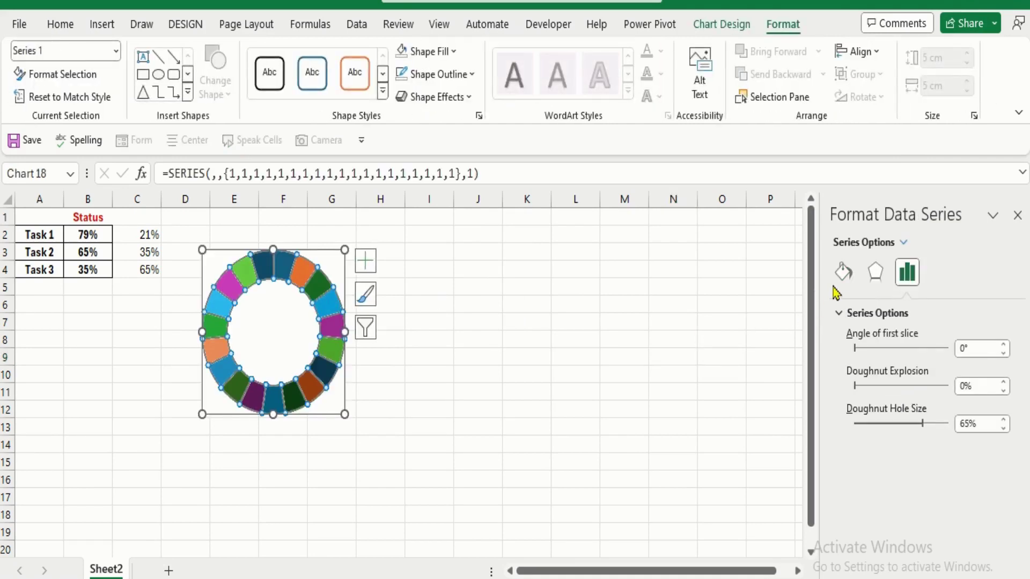
left_click(844, 280)
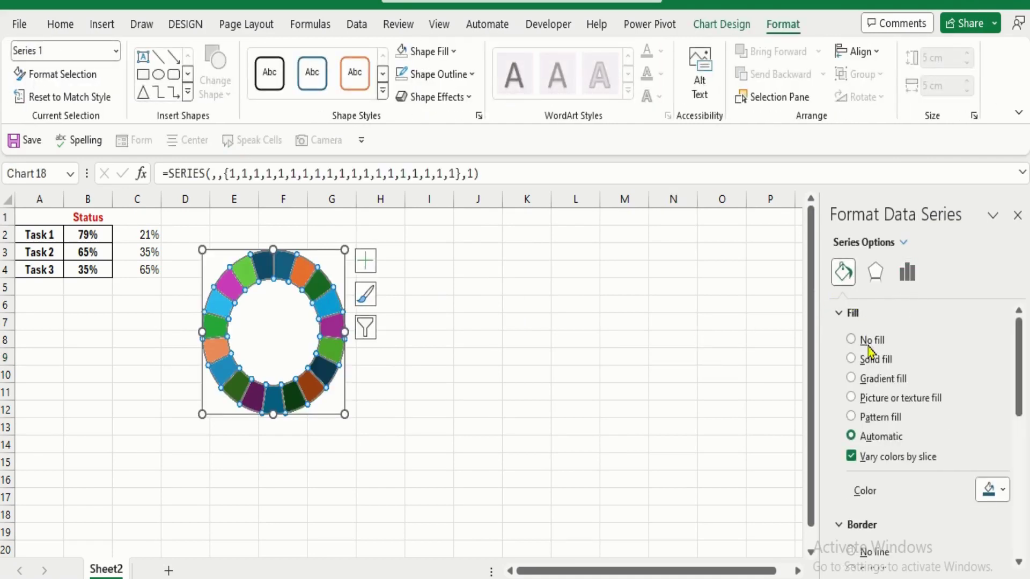
left_click(869, 359)
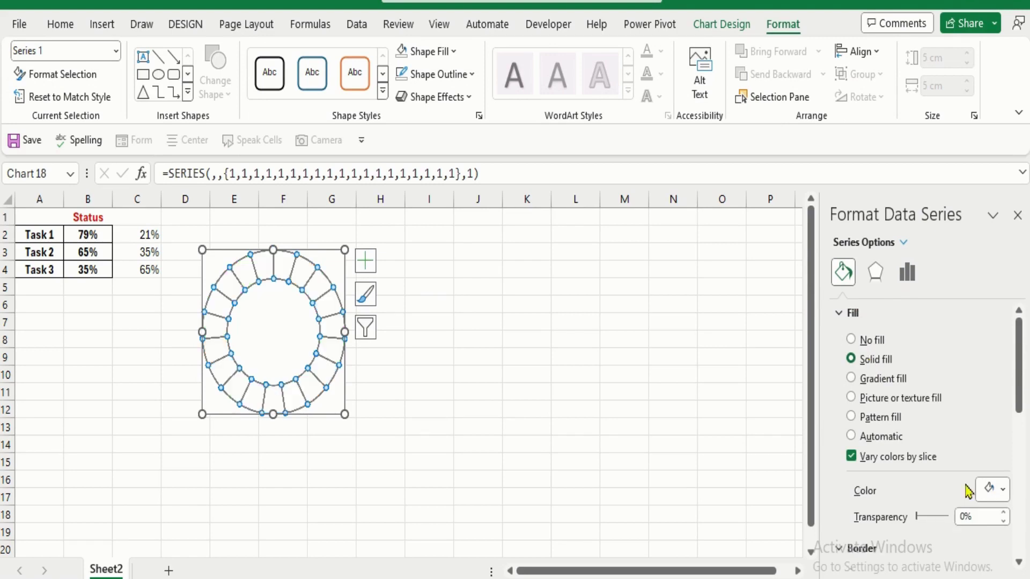
left_click(1005, 491)
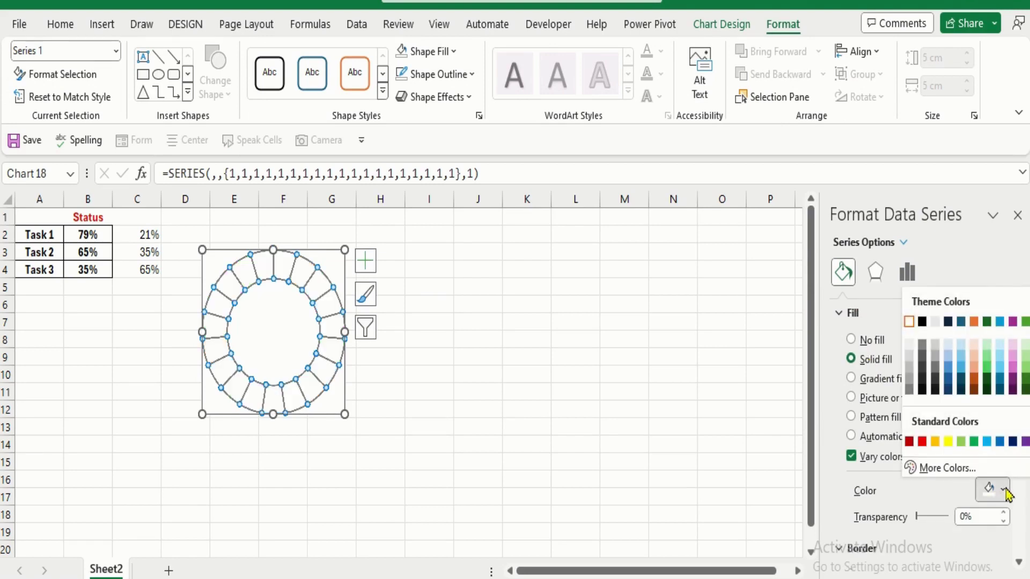
left_click(973, 442)
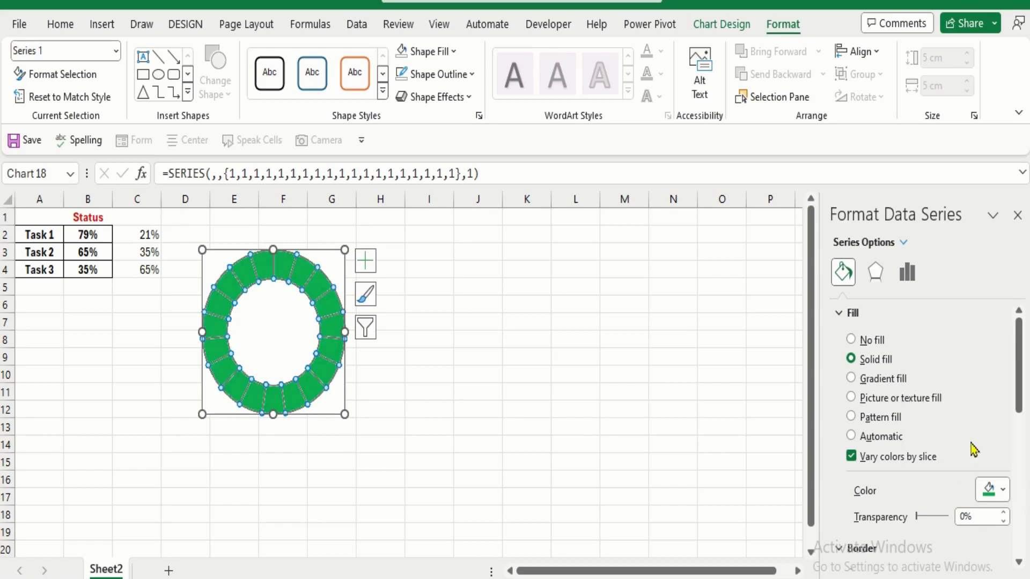
left_click(703, 354)
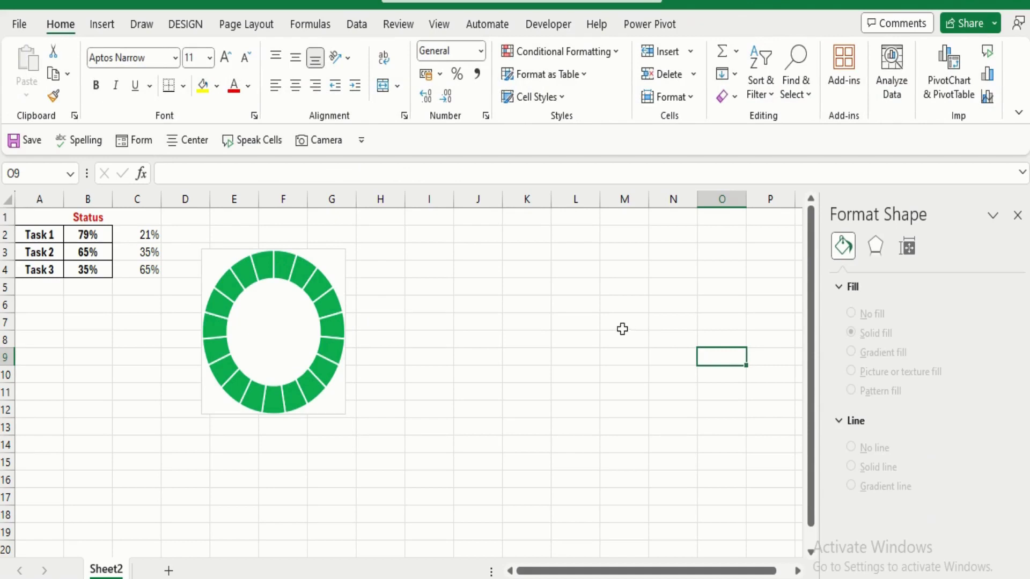
Step: Reapply No Fill and No Outline to the plot area of the green doughnut chart
left_click(333, 258)
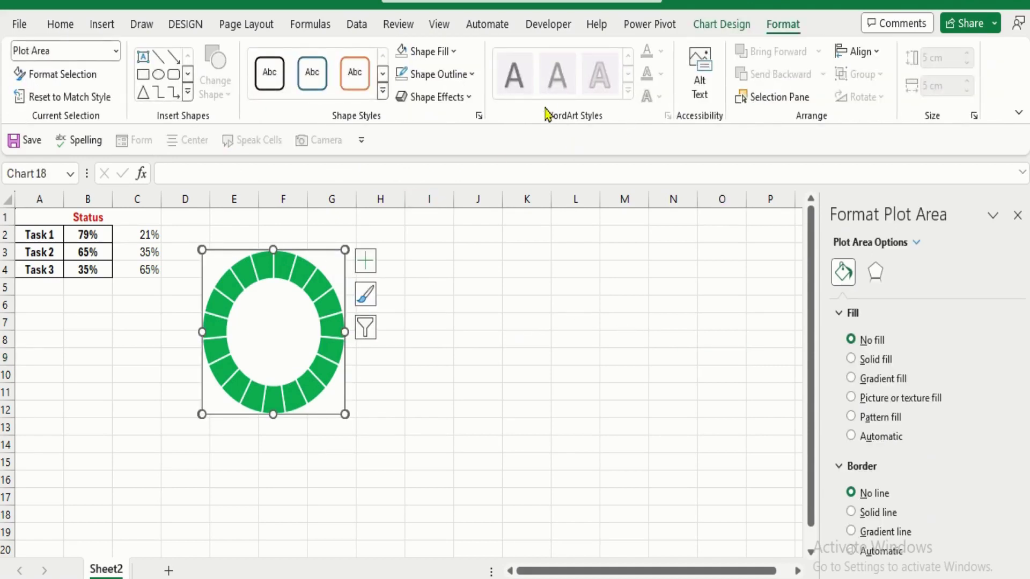
left_click(453, 52)
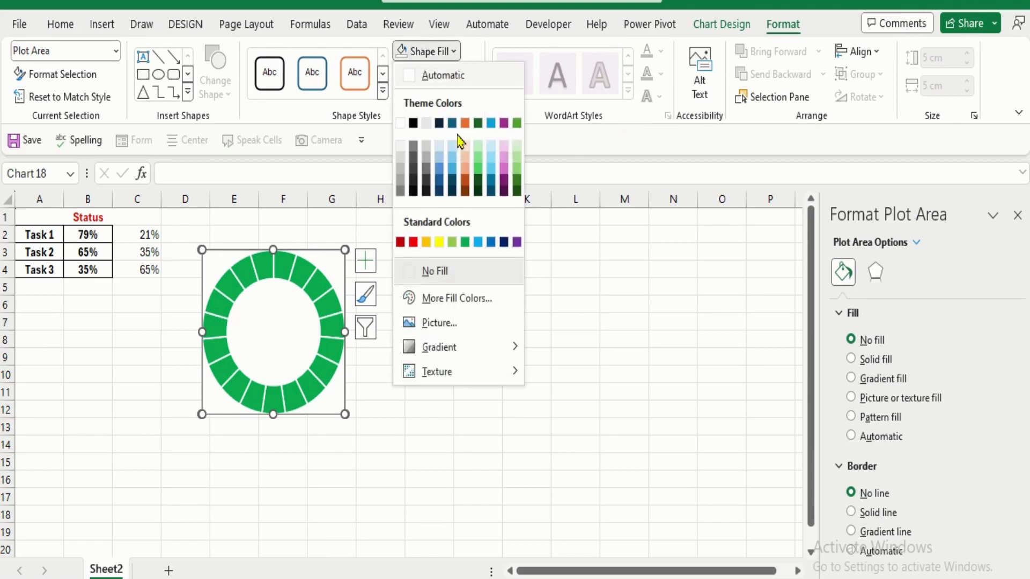
left_click(453, 269)
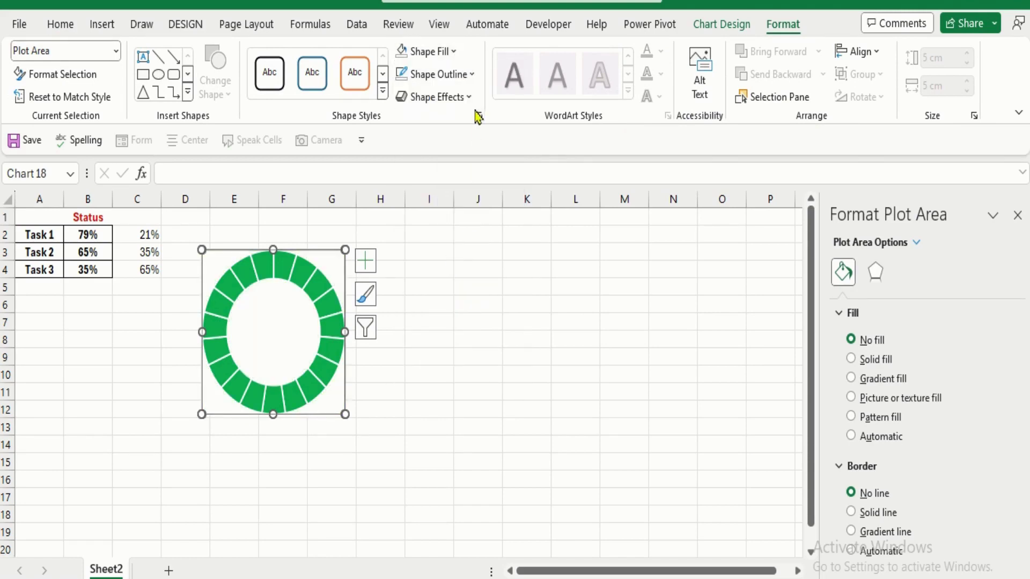
left_click(472, 76)
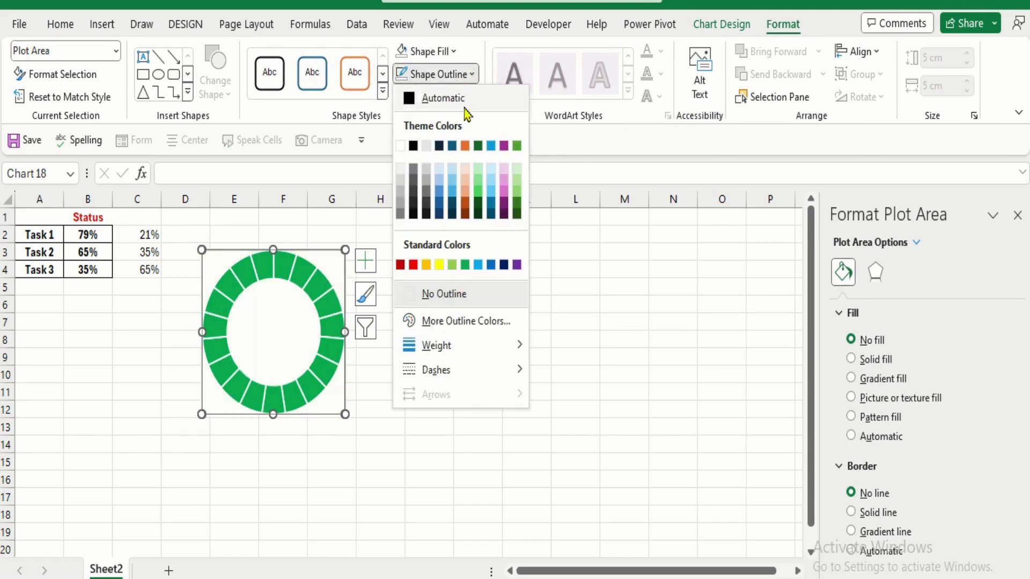
left_click(449, 295)
left_click(445, 290)
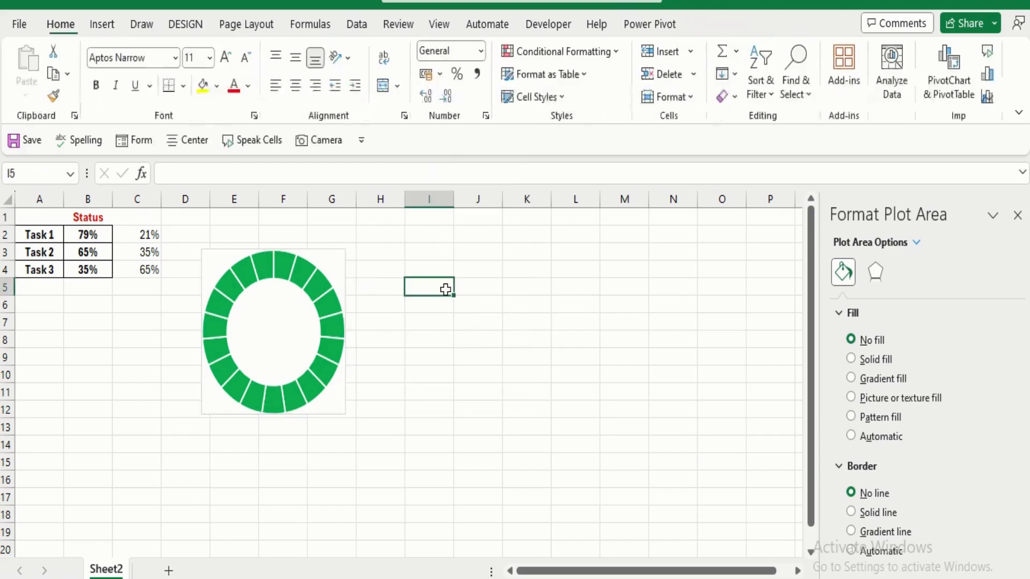
Step: Duplicate the green doughnut chart twice and arrange the three charts side by side in a row
left_click(343, 261)
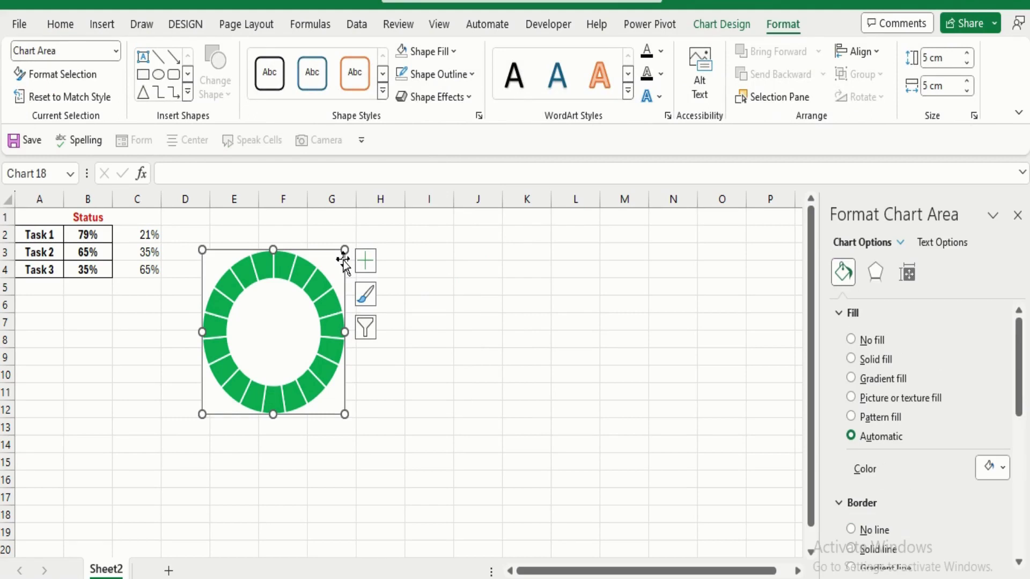
key("ctrl+d")
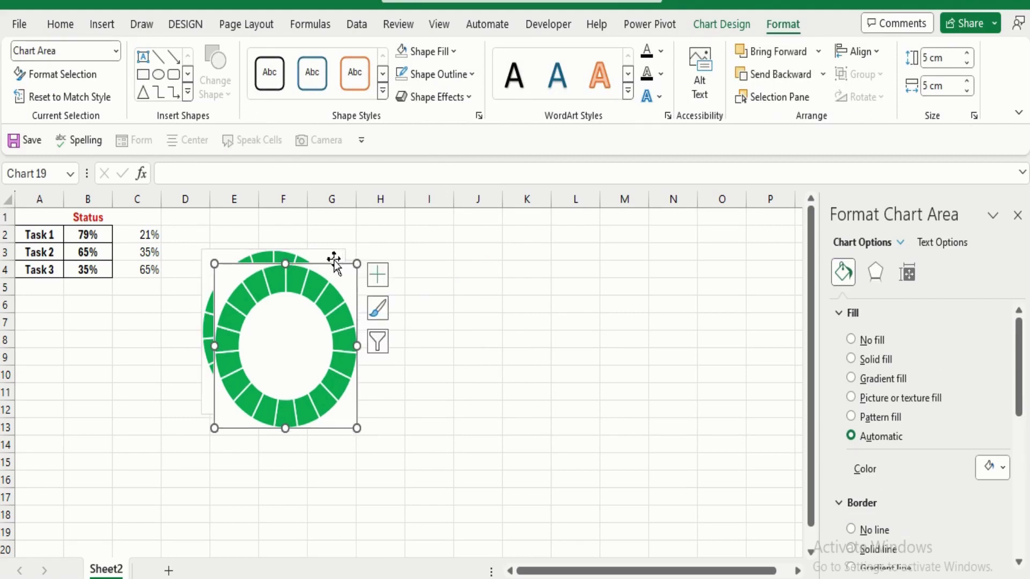
left_click_drag(334, 264, 488, 250)
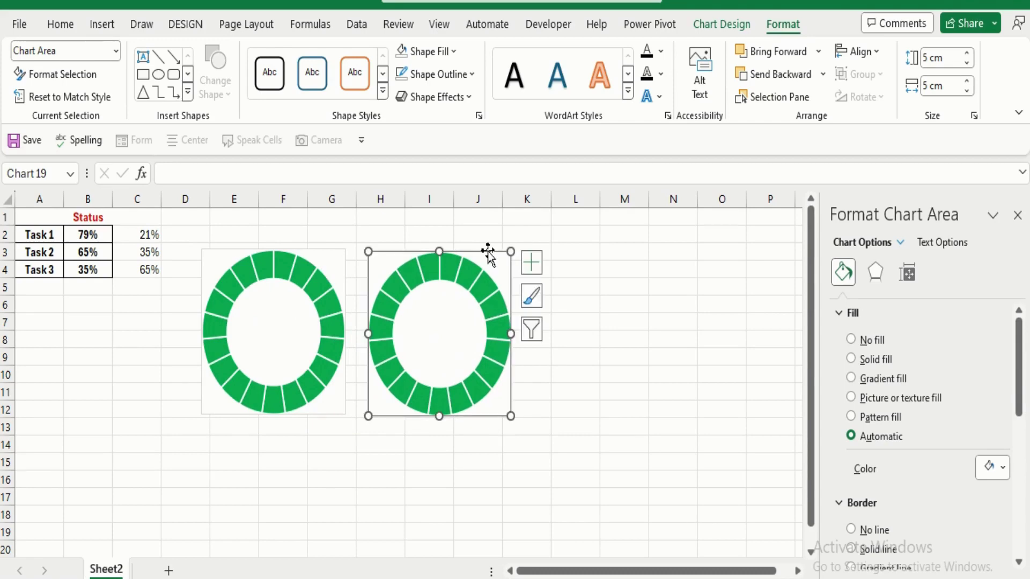
key("ctrl+d")
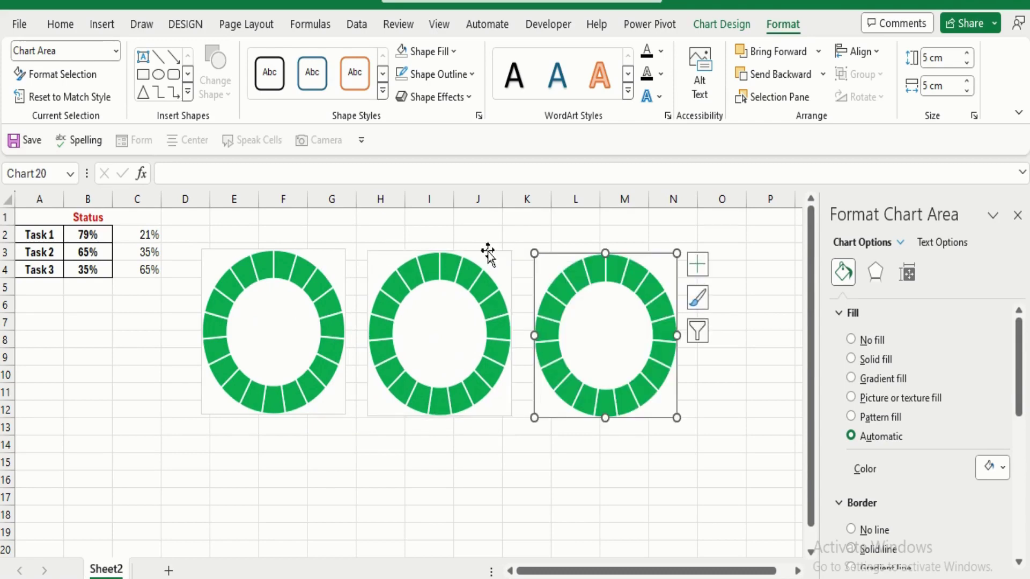
left_click(758, 275)
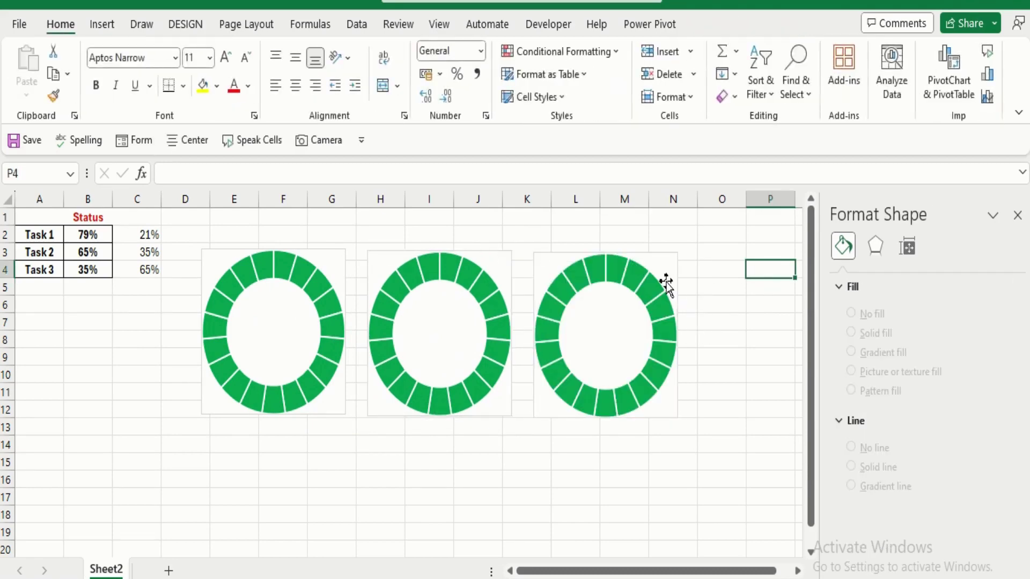
left_click(474, 252)
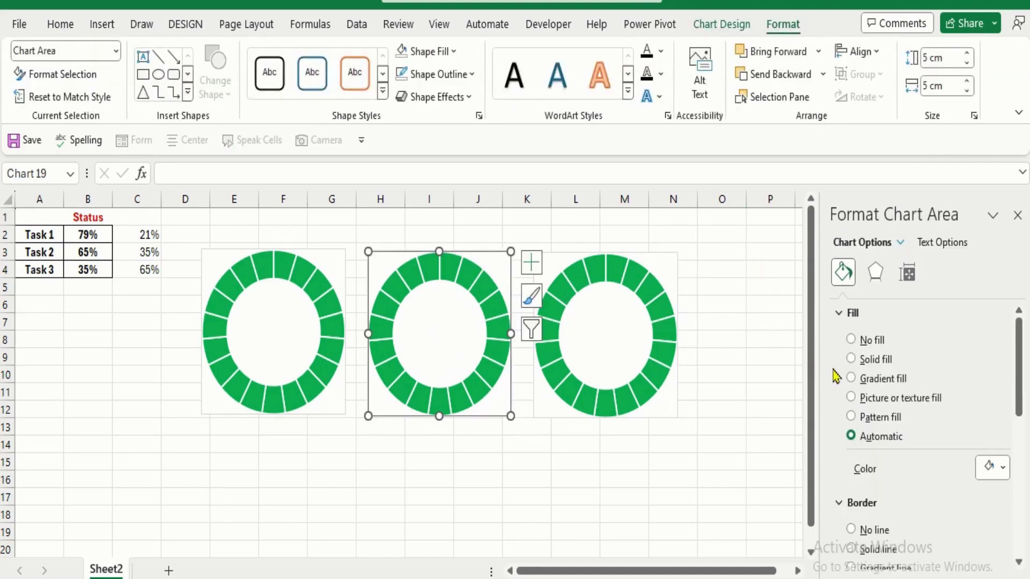
left_click(871, 361)
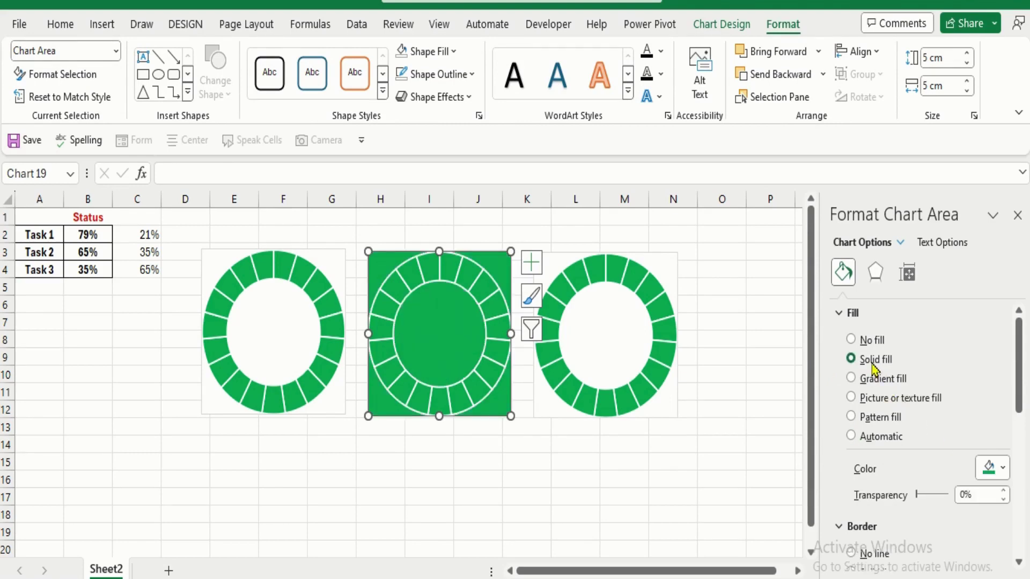
key("ctrl+z")
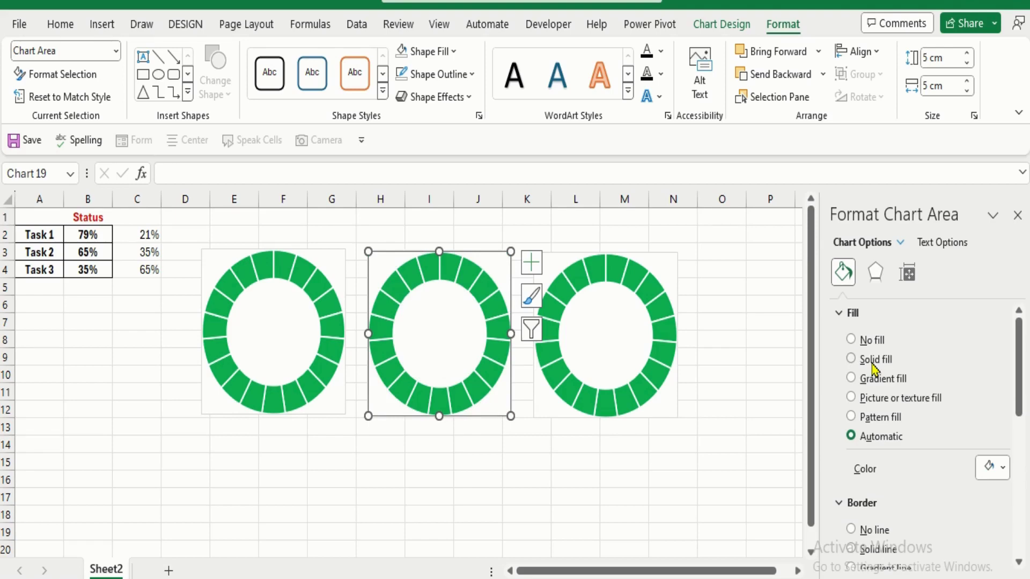
Step: Change the solid fill of the middle doughnut's series to the standard golden yellow
left_click(485, 283)
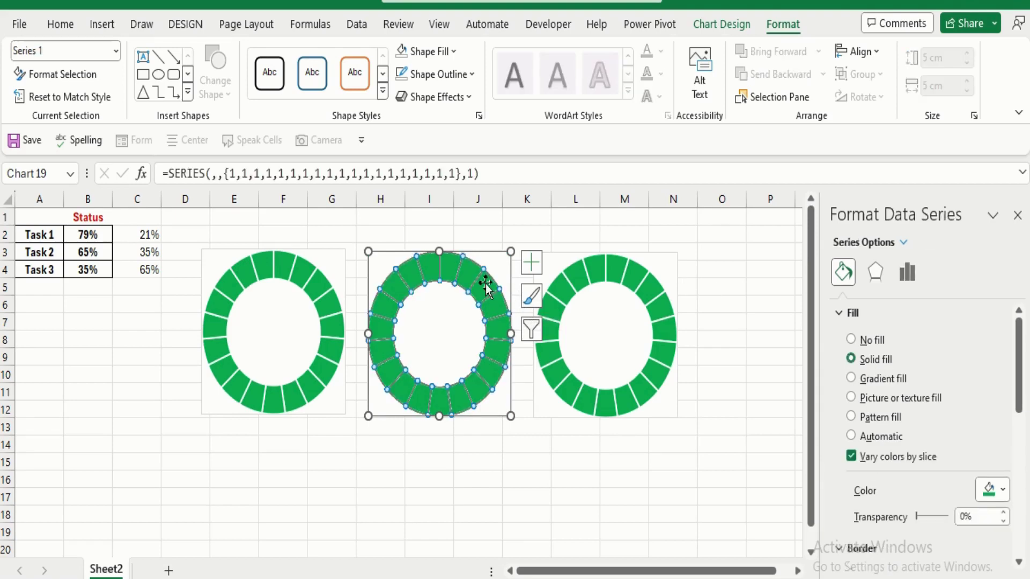
left_click(999, 492)
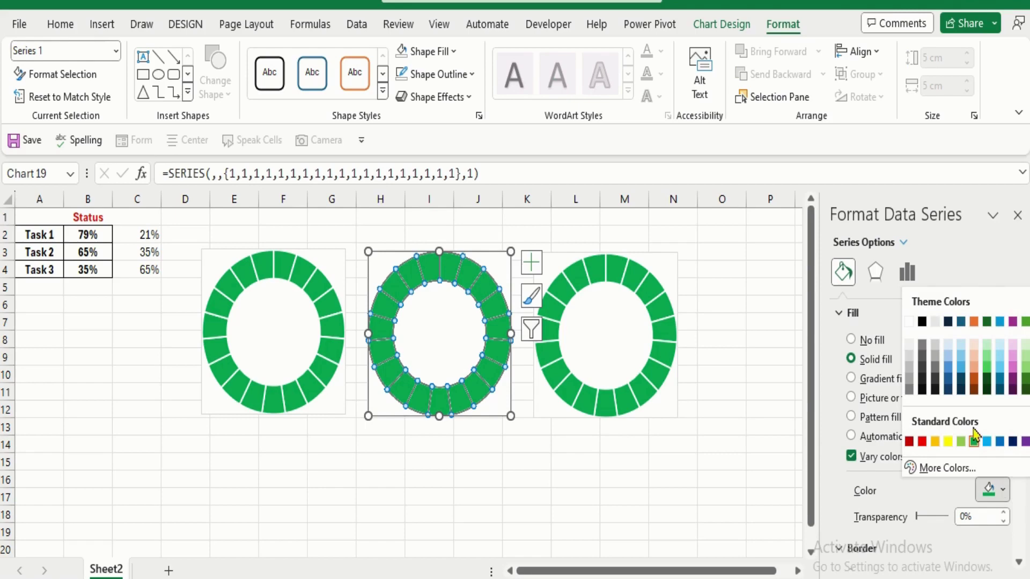
left_click(935, 442)
left_click(667, 461)
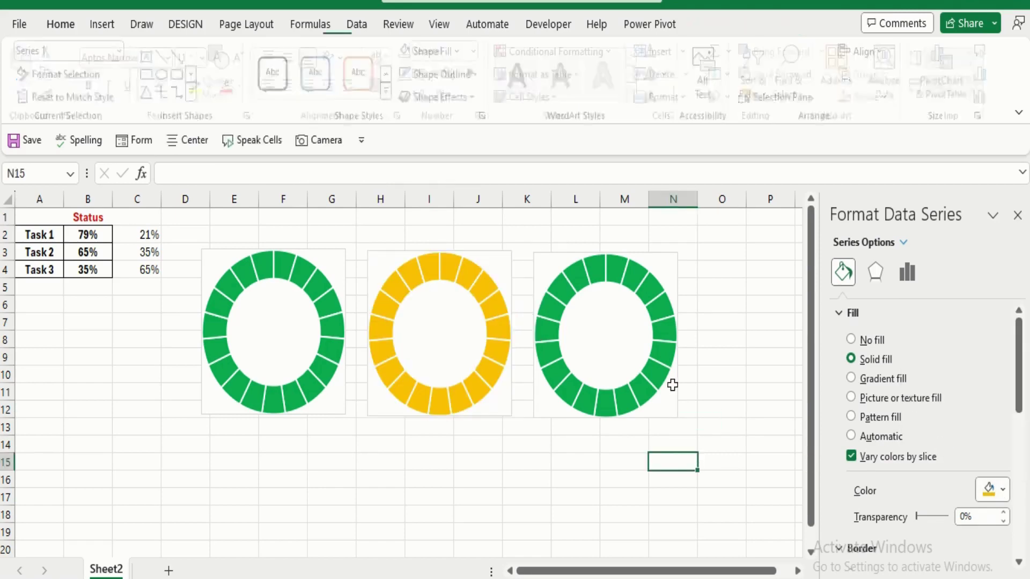
Step: Change the solid fill of the third doughnut's series to the purple theme colour
left_click(655, 292)
left_click(655, 292)
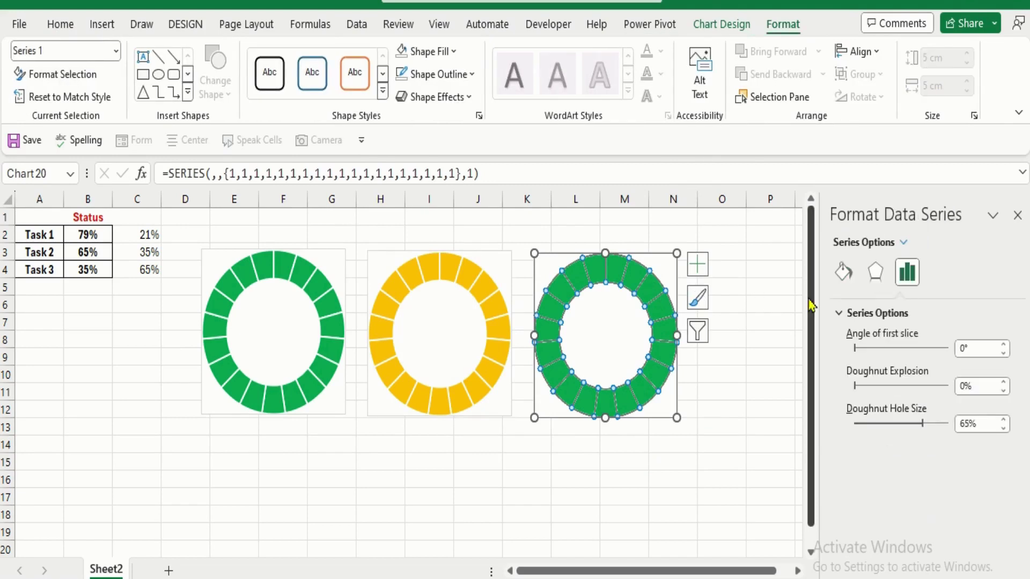
left_click(844, 272)
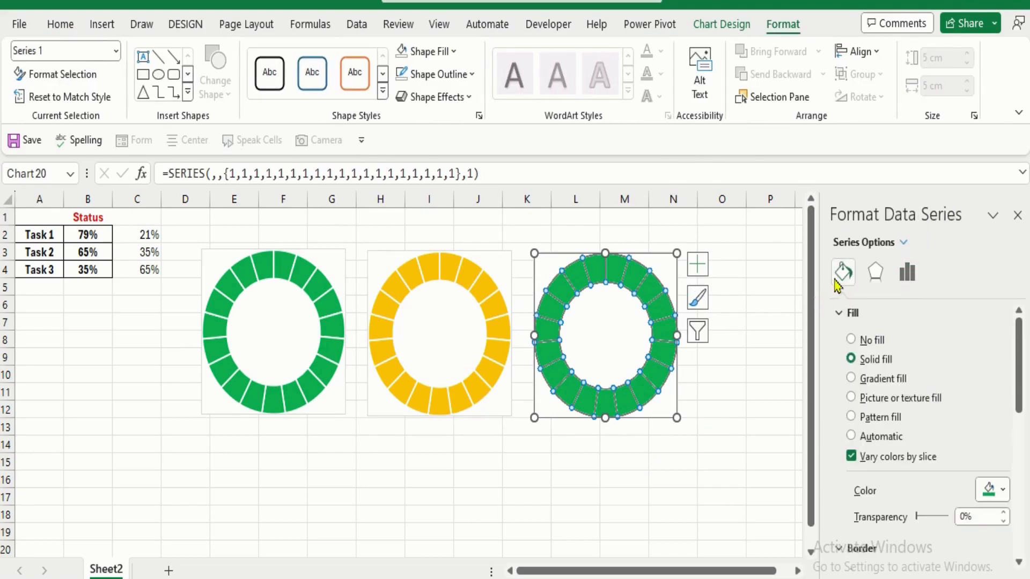
left_click(998, 489)
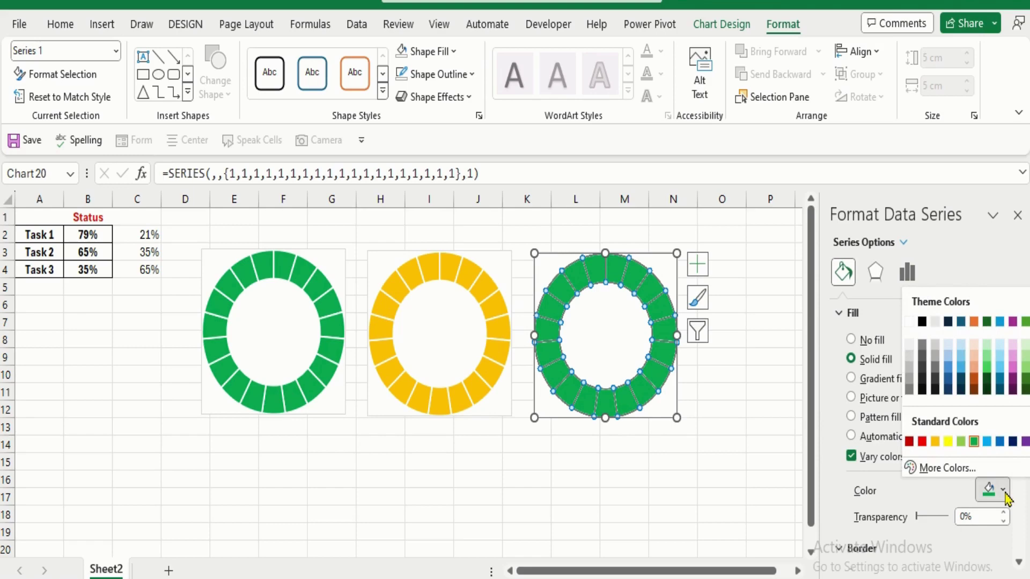
left_click(1013, 322)
left_click(749, 370)
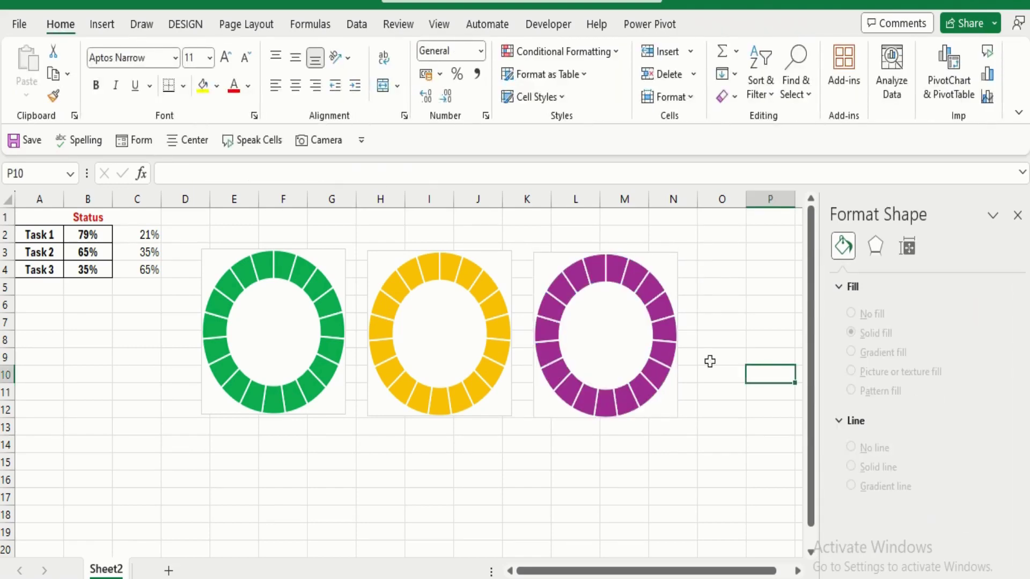
Step: Apply No Outline to the plot area of the green doughnut chart again
left_click(338, 269)
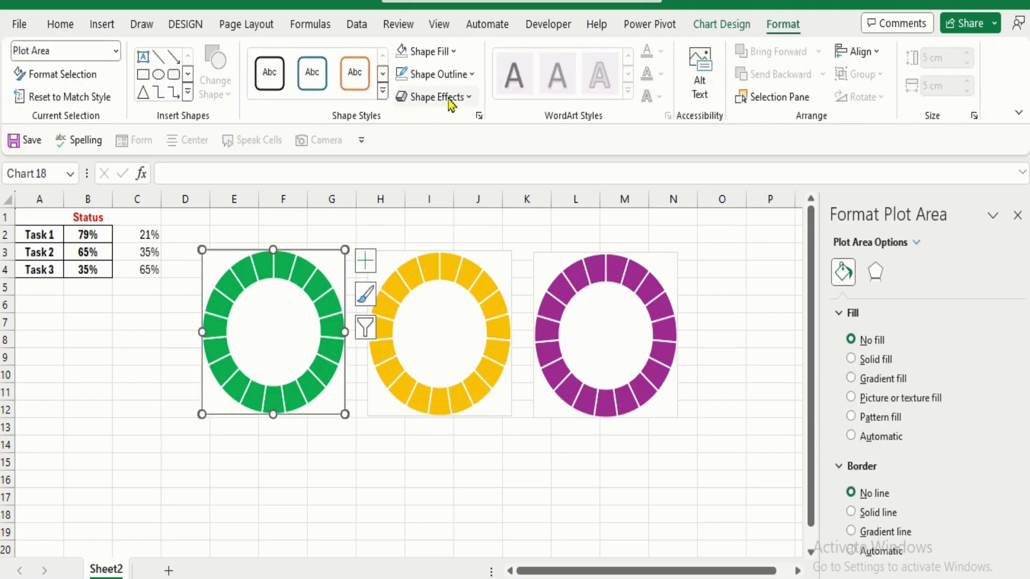
left_click(470, 75)
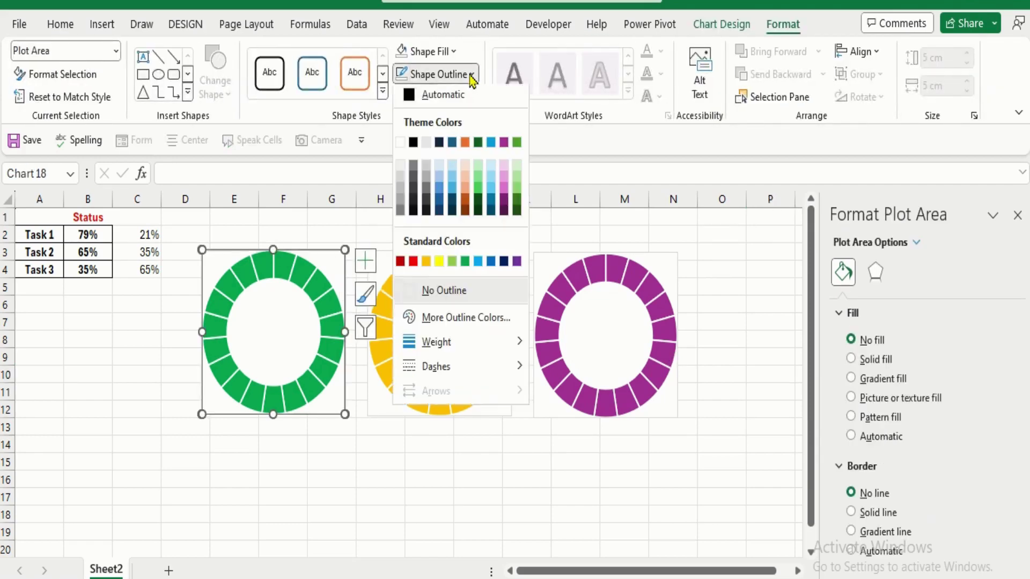
left_click(443, 294)
left_click(418, 528)
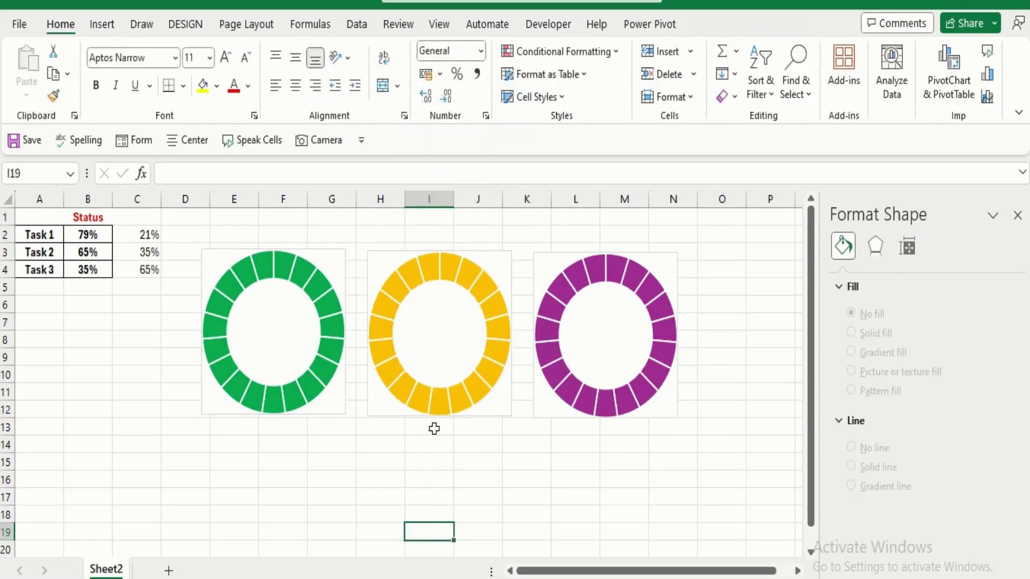
Step: Add a data series to the green doughnut chart, named from cell A2 with values from B2:C2
left_click(290, 315)
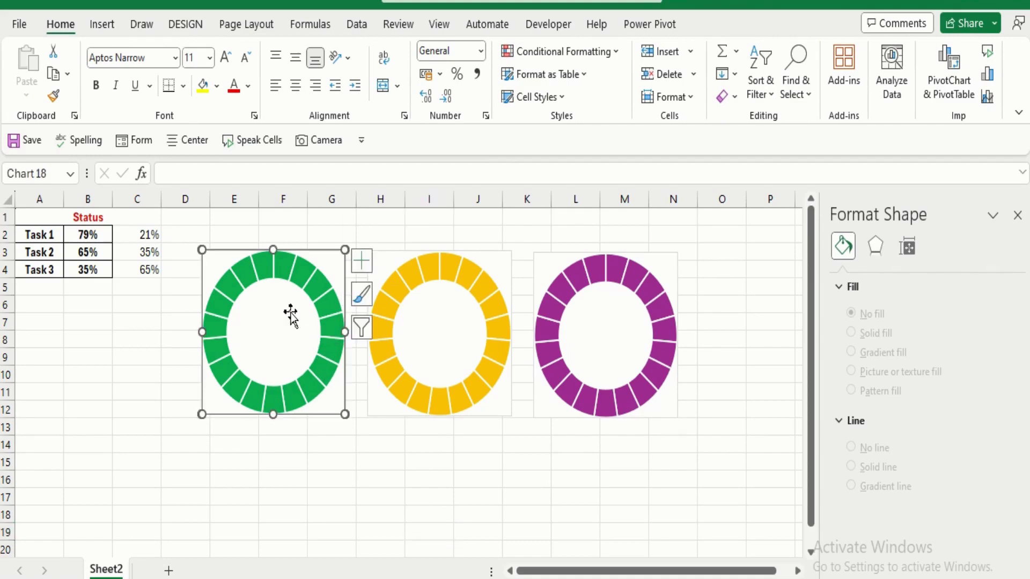
right_click(291, 316)
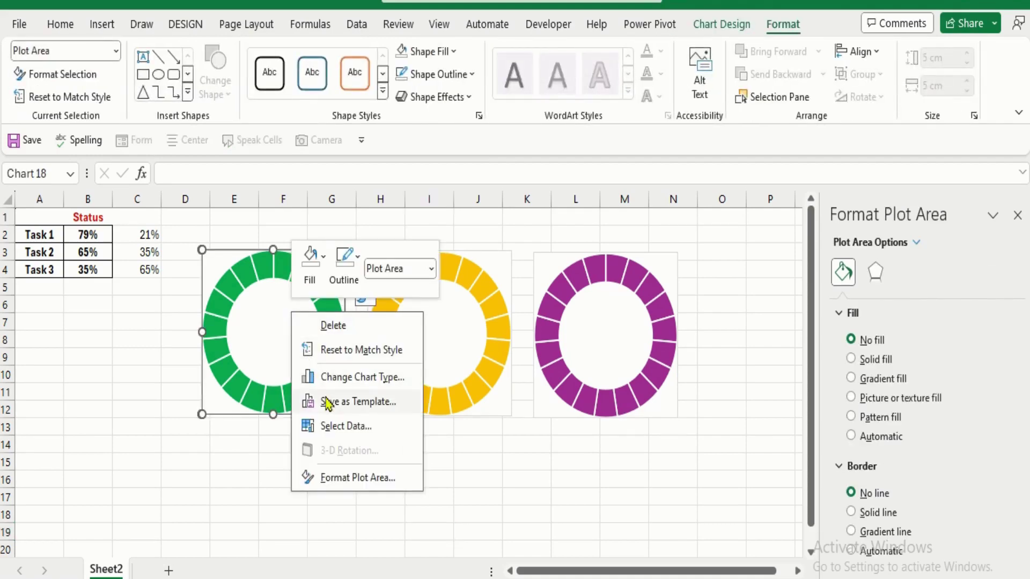
left_click(336, 426)
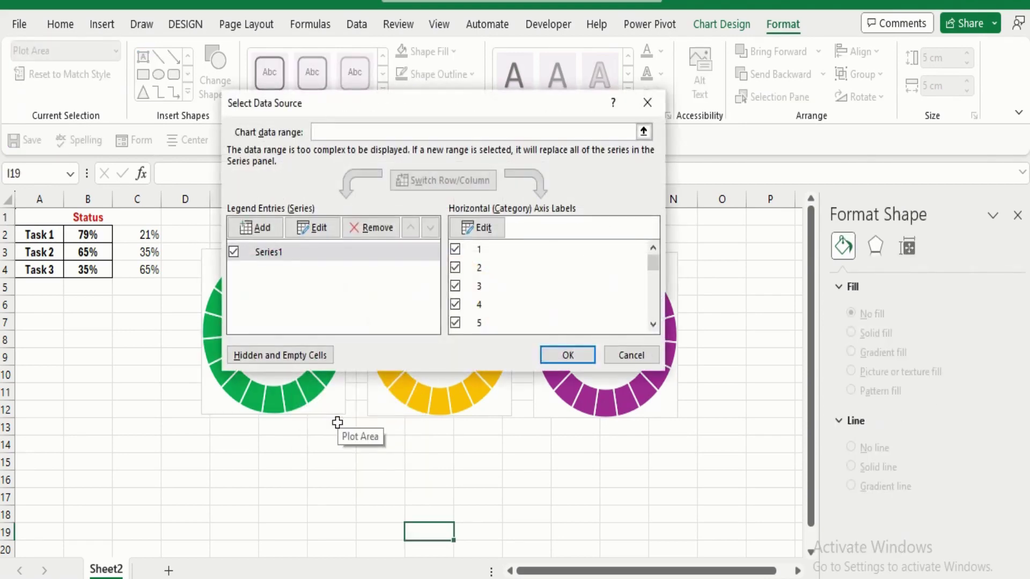
left_click(263, 234)
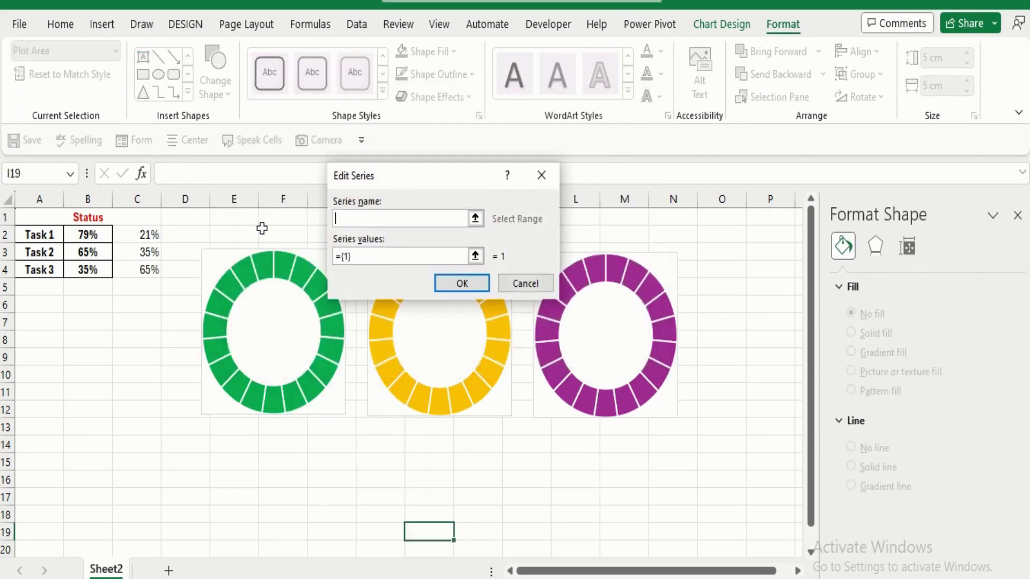
left_click(47, 234)
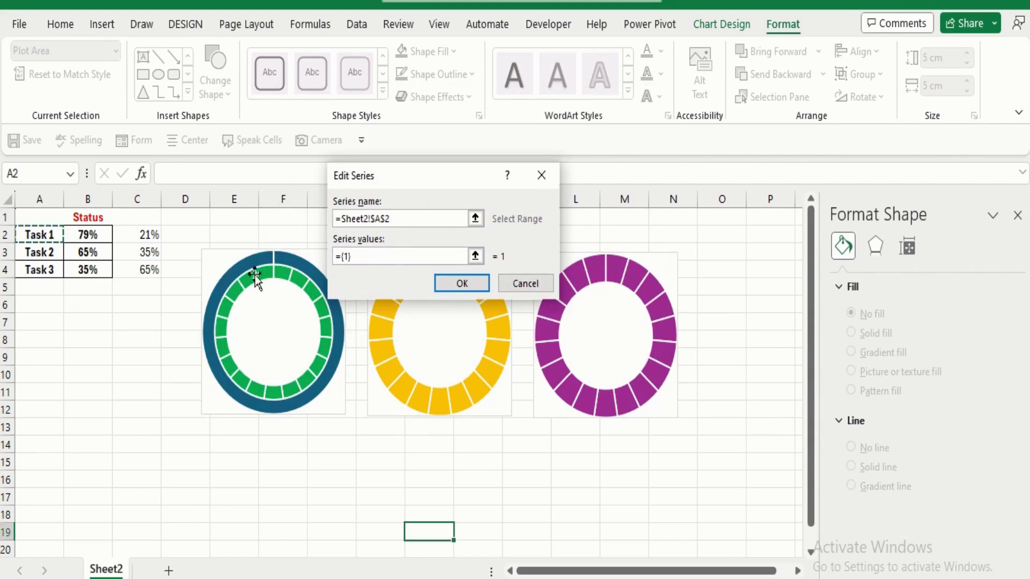
left_click(362, 256)
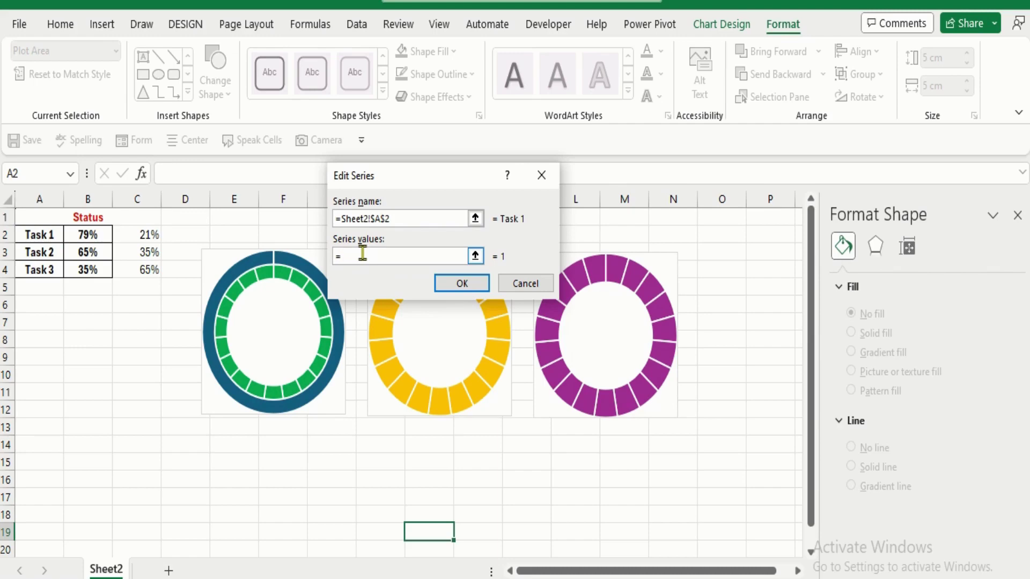
left_click(102, 234)
key("shift+Right")
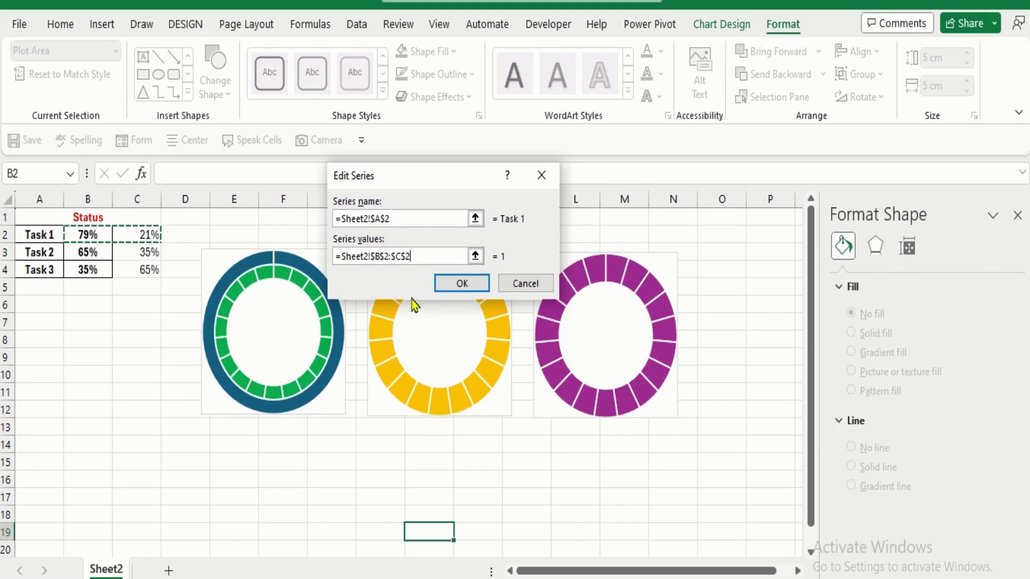
left_click(460, 283)
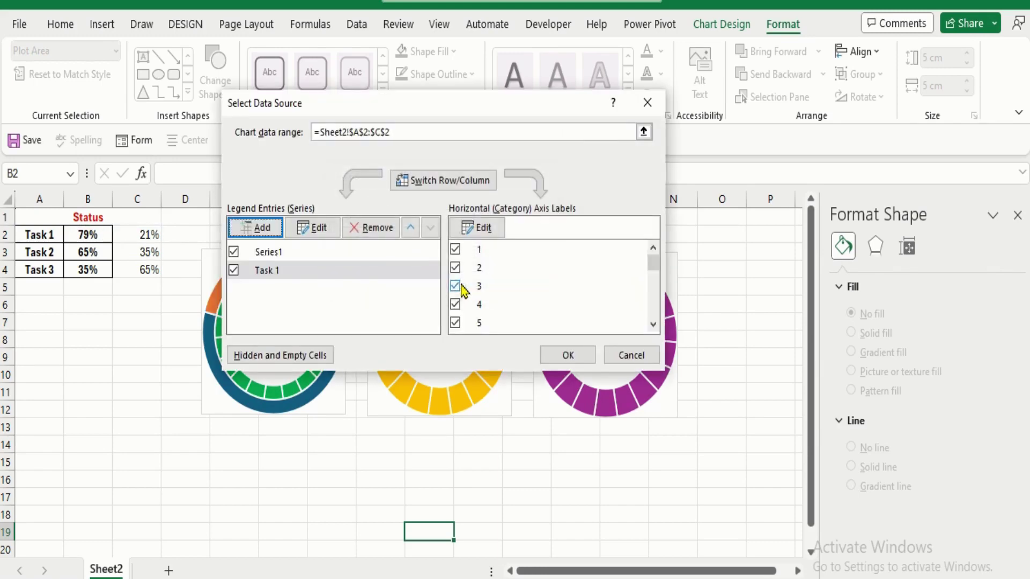
left_click(567, 355)
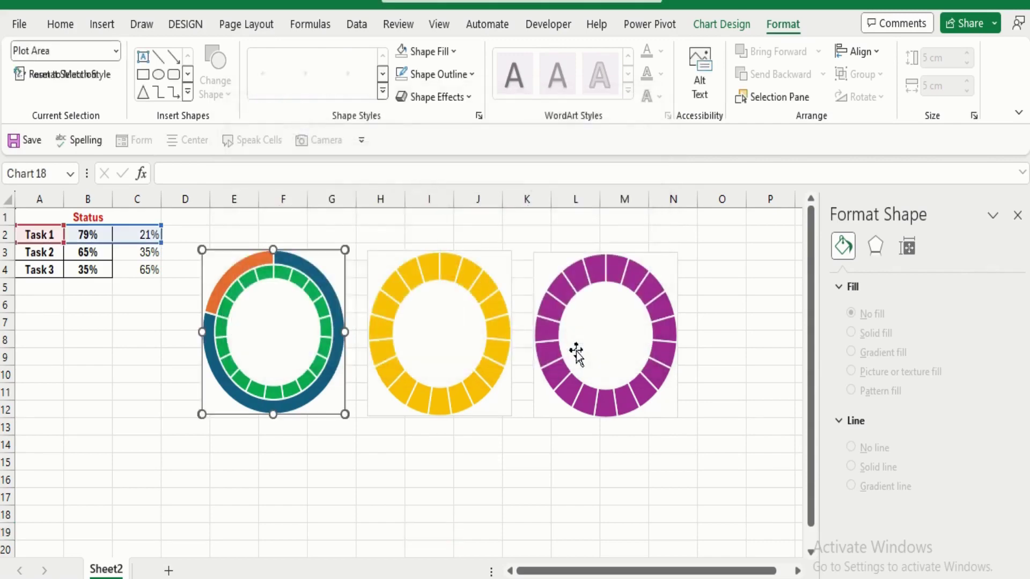
left_click(387, 449)
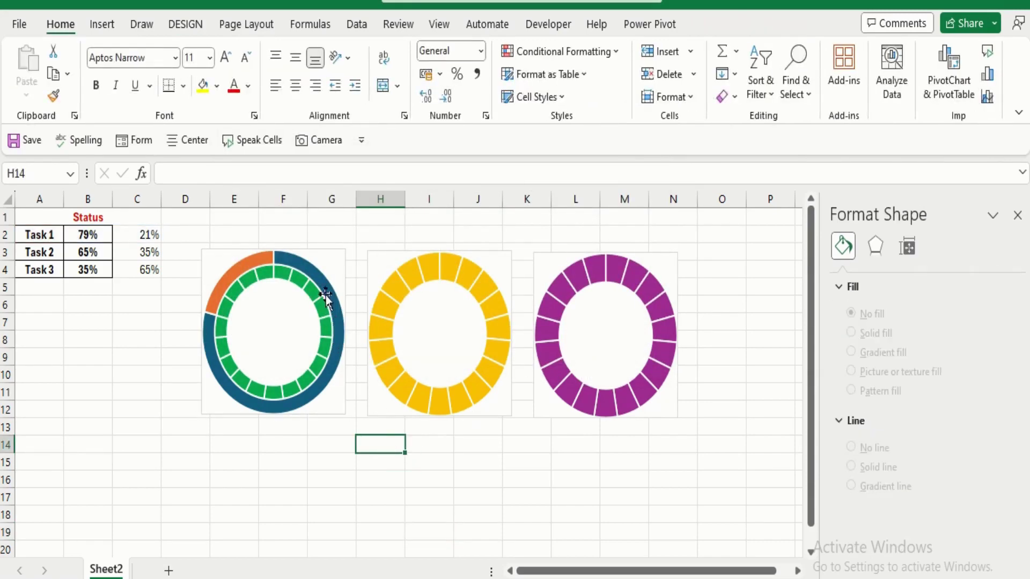
Step: Plot the Task 1 series of the first doughnut chart on the secondary axis, keeping the Doughnut chart type
left_click(303, 272)
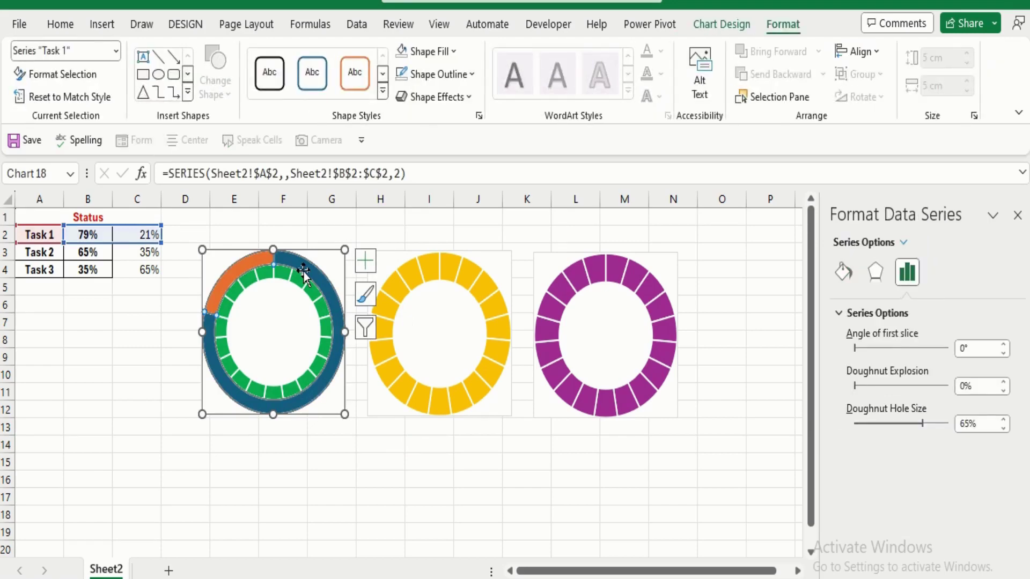
right_click(304, 272)
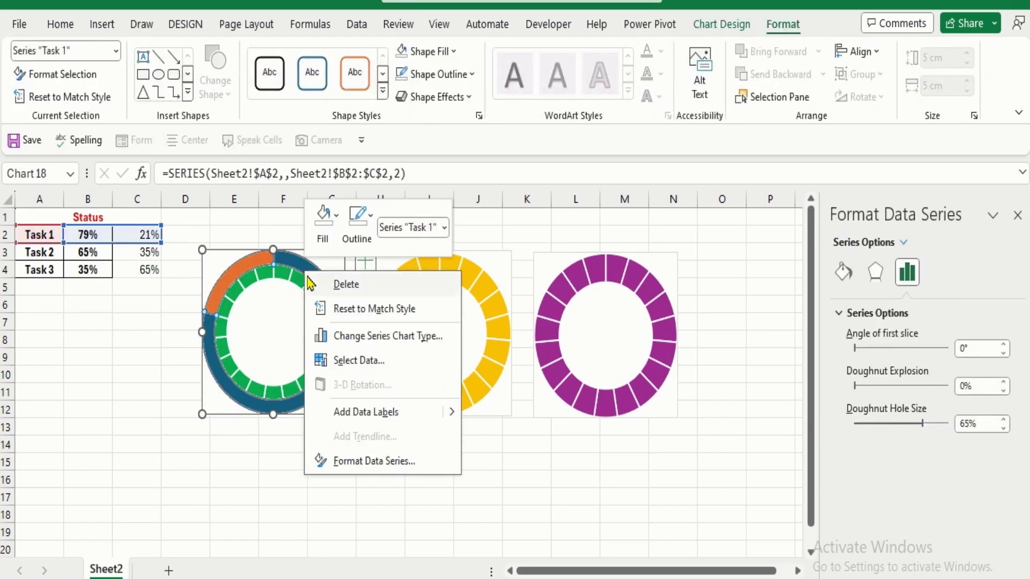
left_click(357, 337)
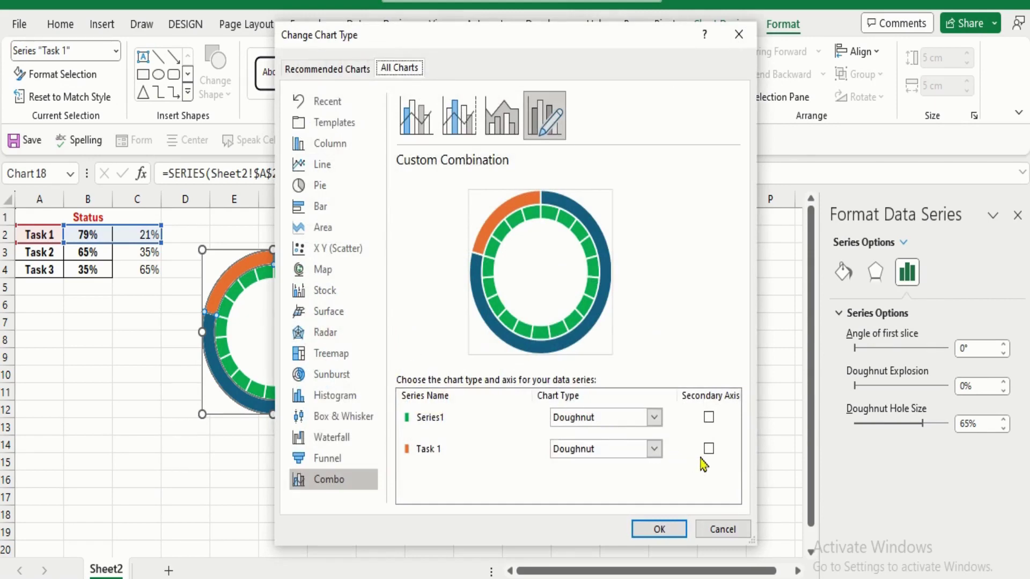
left_click(708, 448)
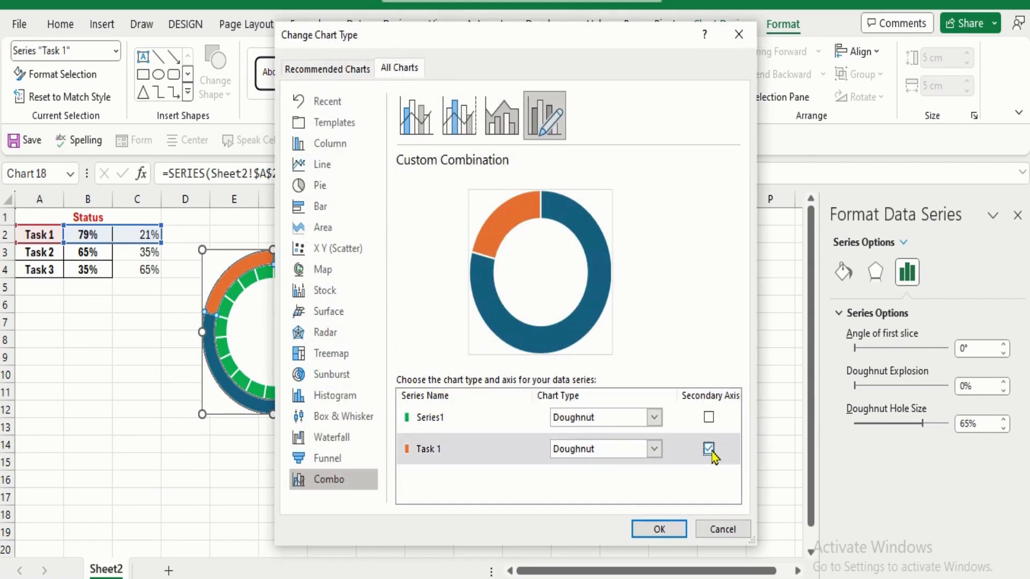
left_click(674, 529)
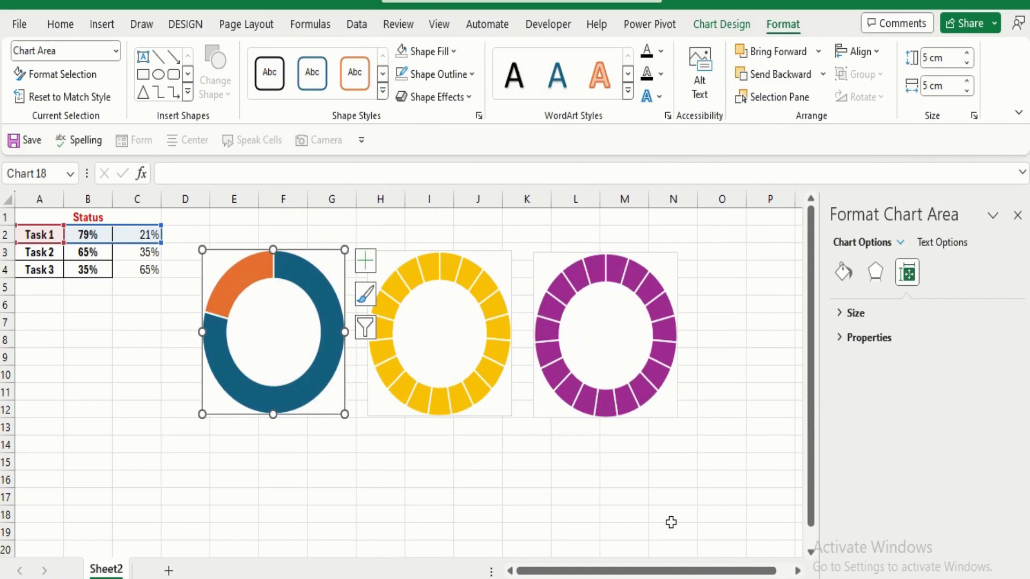
left_click(443, 450)
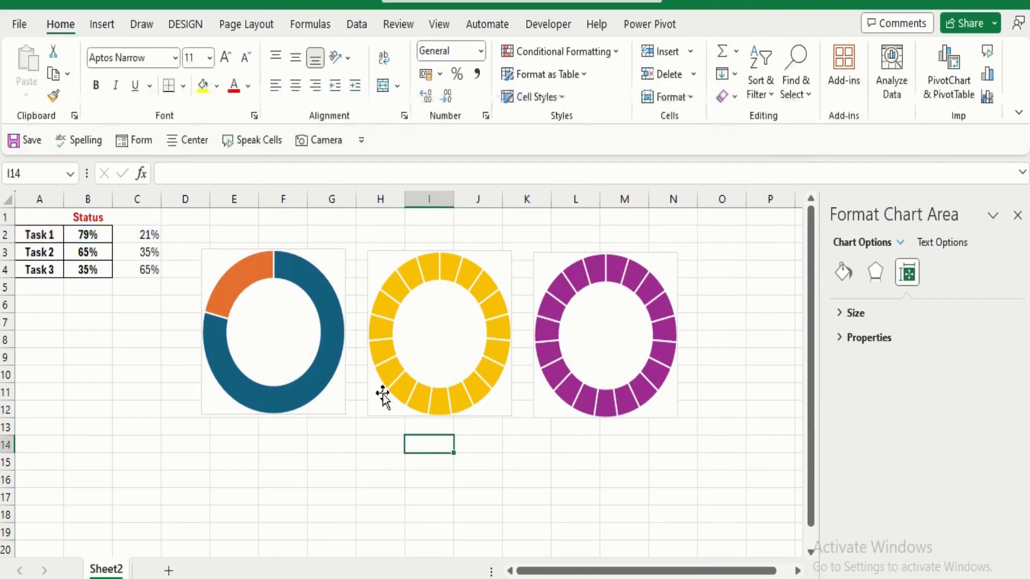
Step: Give the Task 1 series a solid fill in the standard blue with 25% transparency
left_click(322, 294)
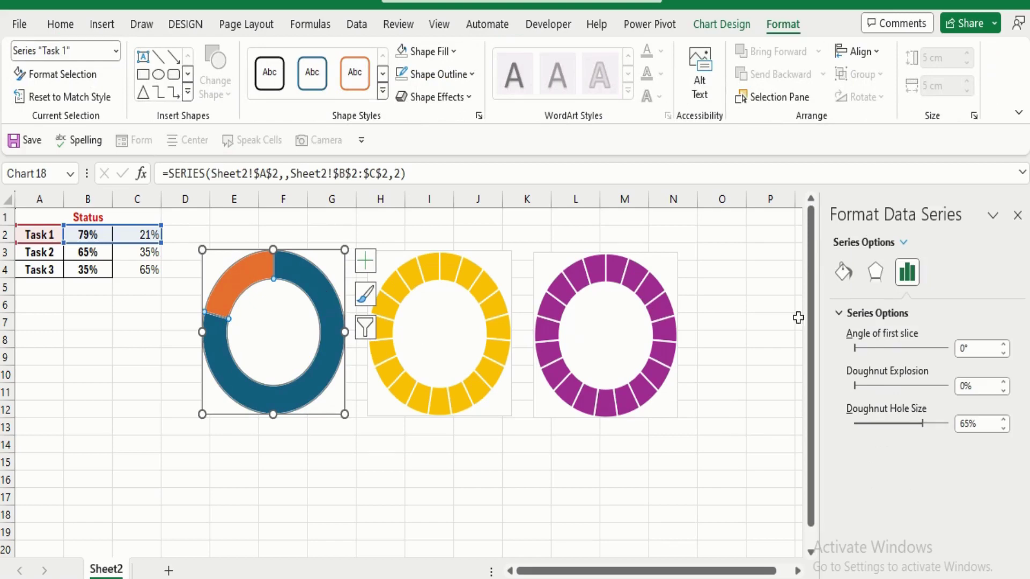
left_click(843, 272)
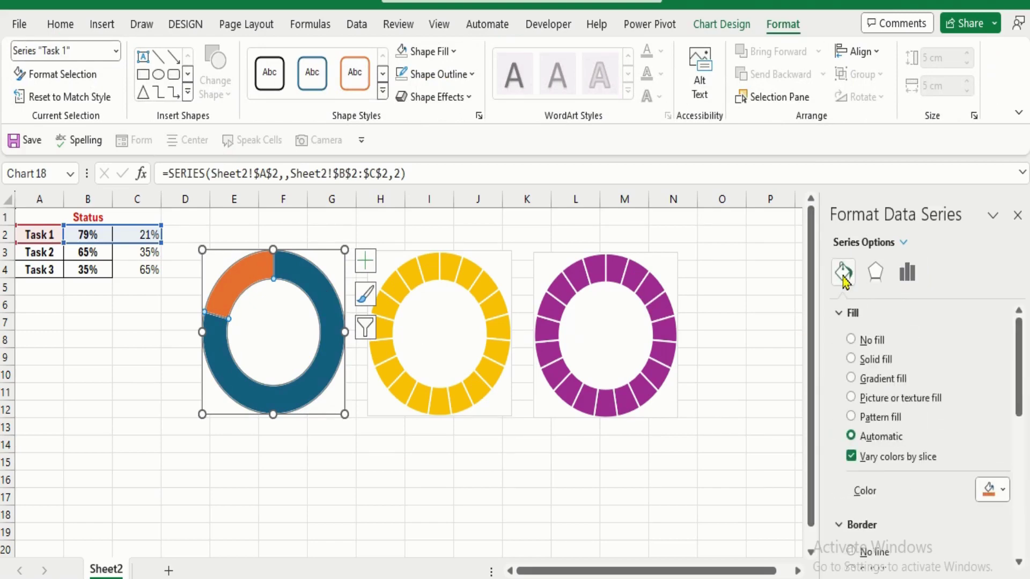
left_click(869, 361)
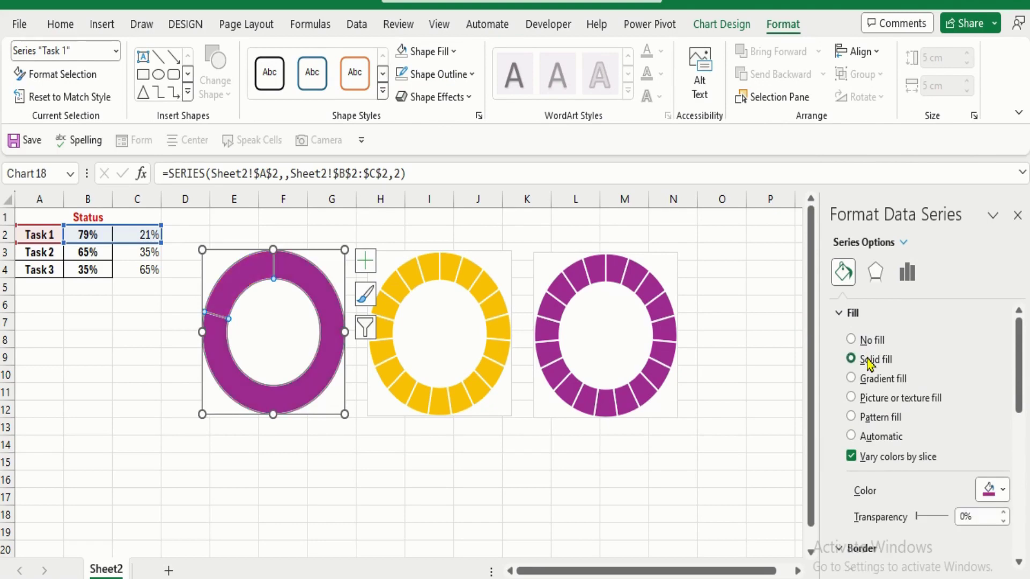
left_click(1003, 490)
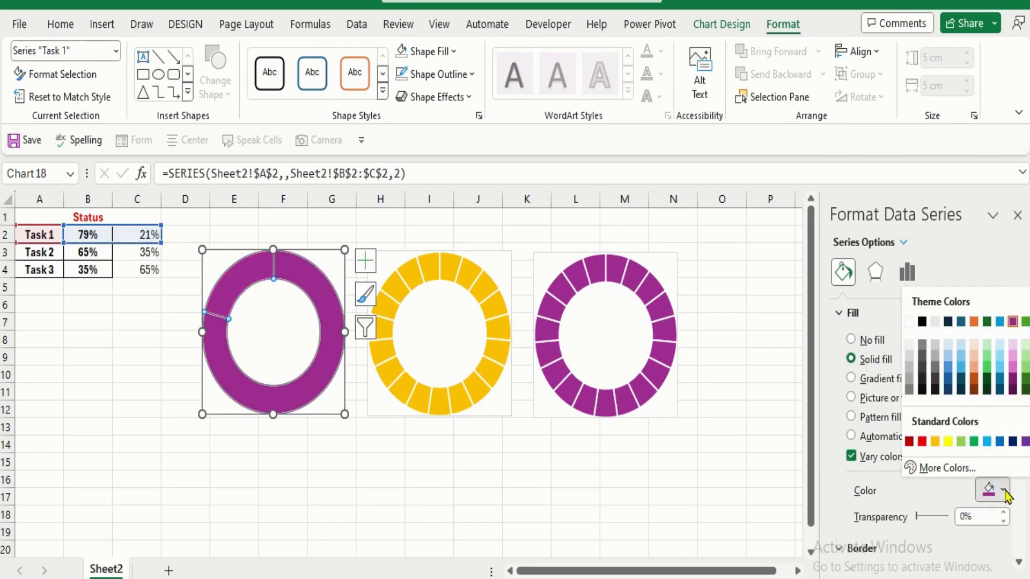
left_click(1000, 442)
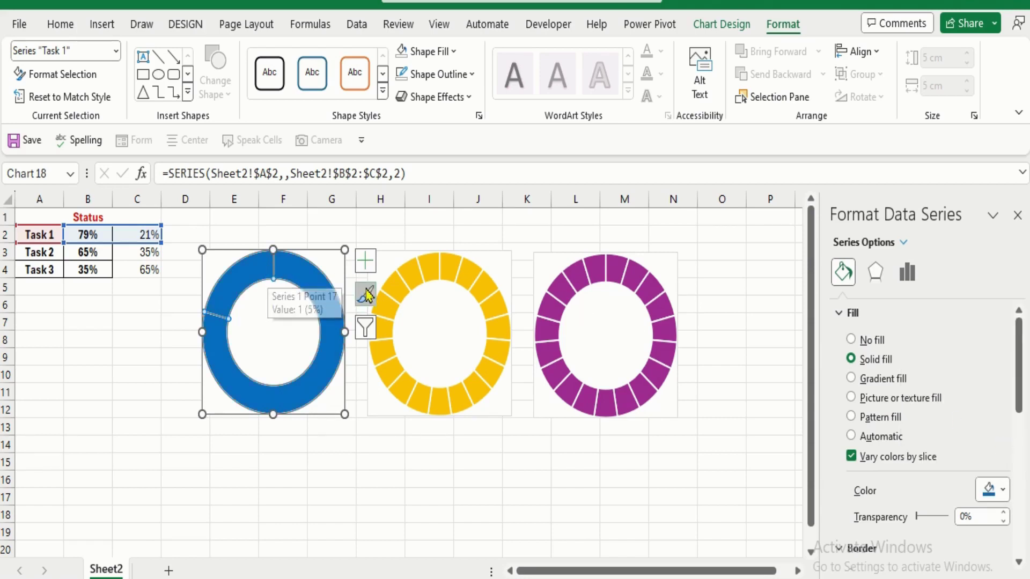
left_click(976, 517)
type("2")
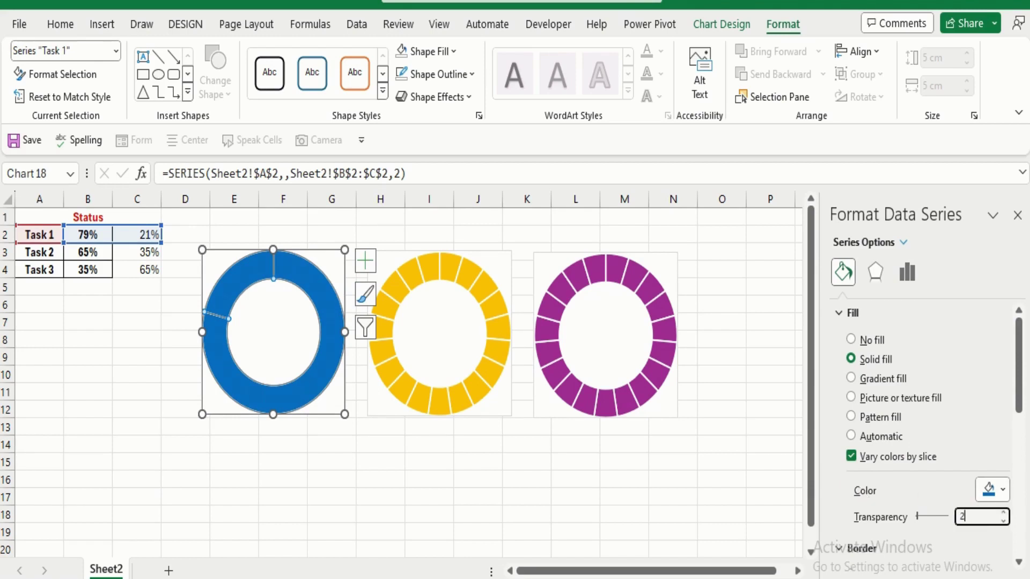
type("5")
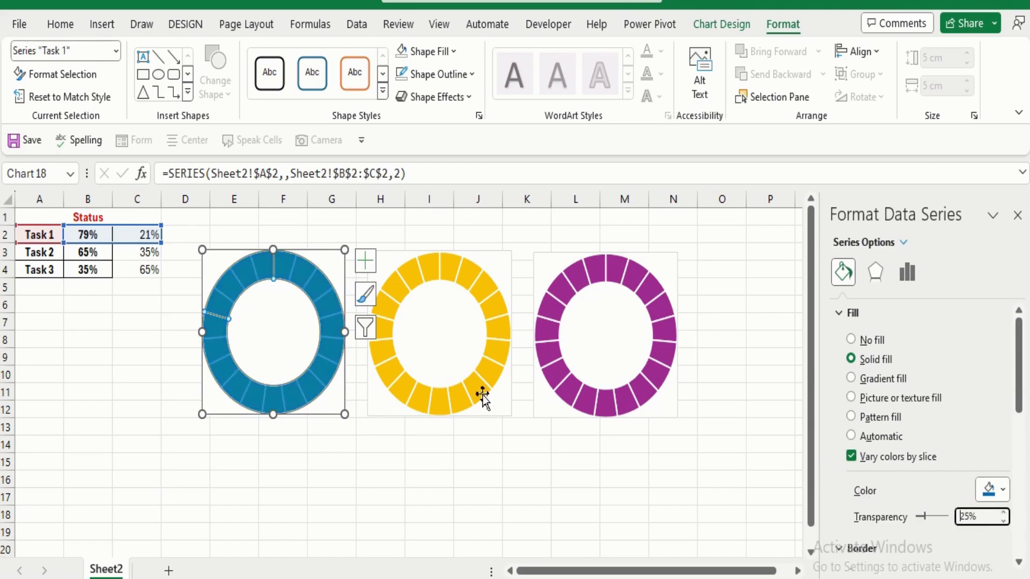
Step: Change the solid fill of only the Task 1 series' remaining-percentage slice to the white theme colour
left_click(243, 263)
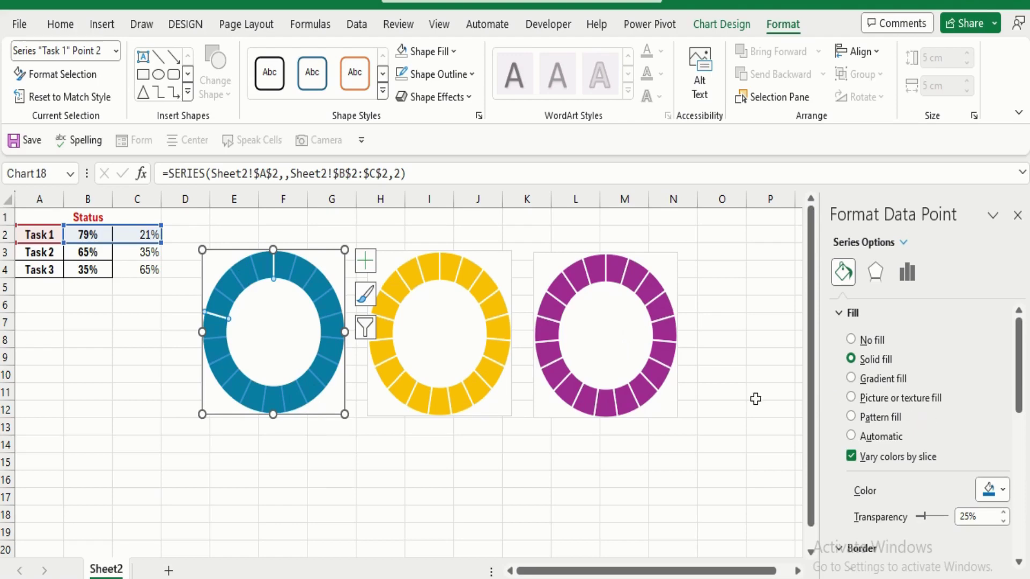
left_click(312, 483)
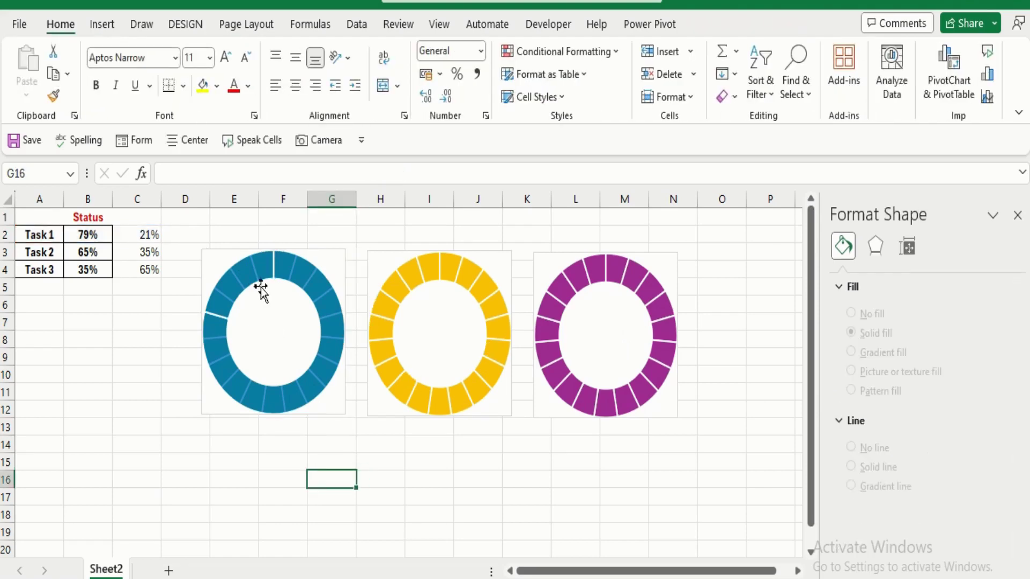
left_click(243, 278)
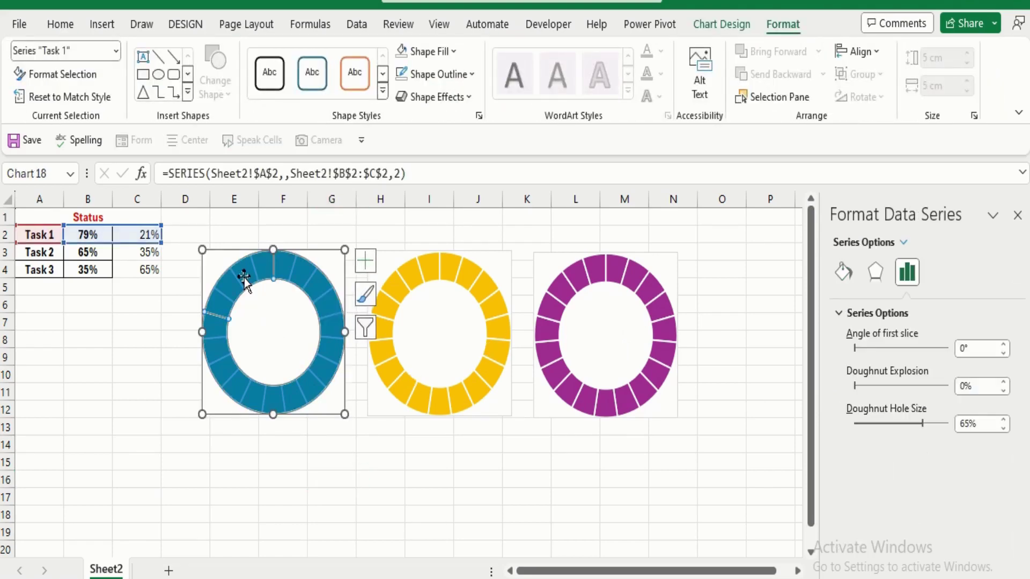
left_click(243, 278)
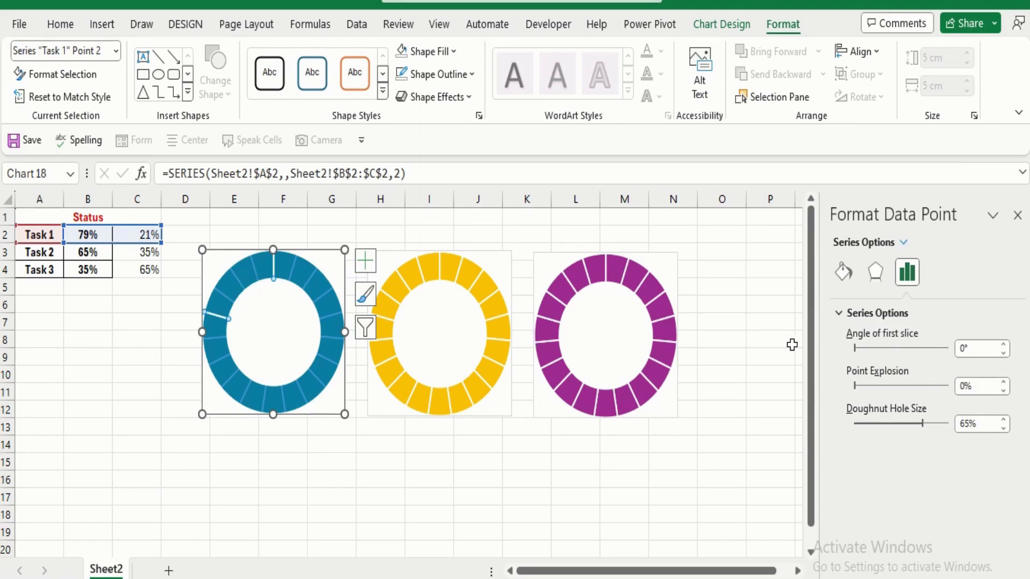
left_click(843, 273)
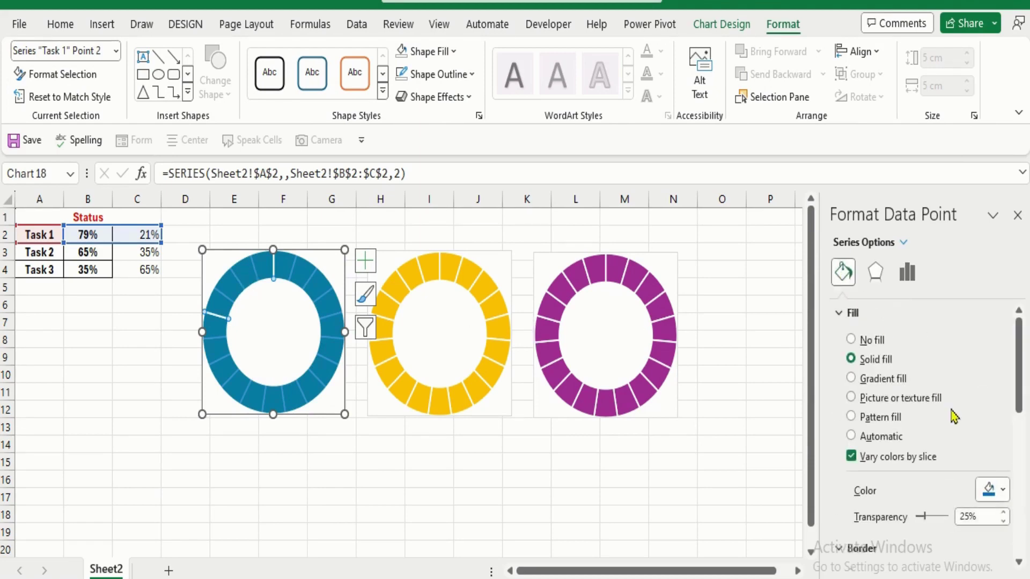
left_click(1001, 492)
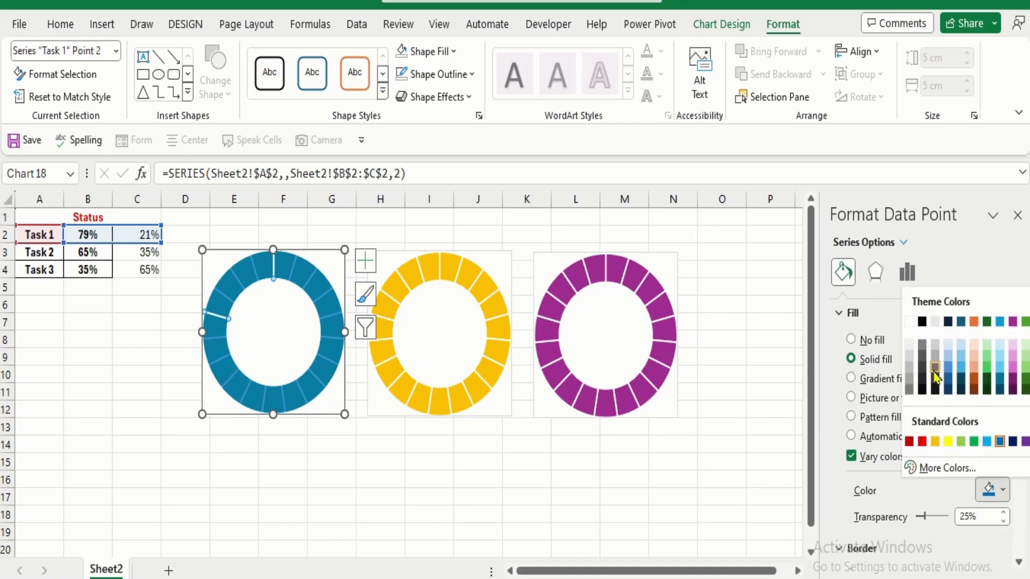
left_click(912, 328)
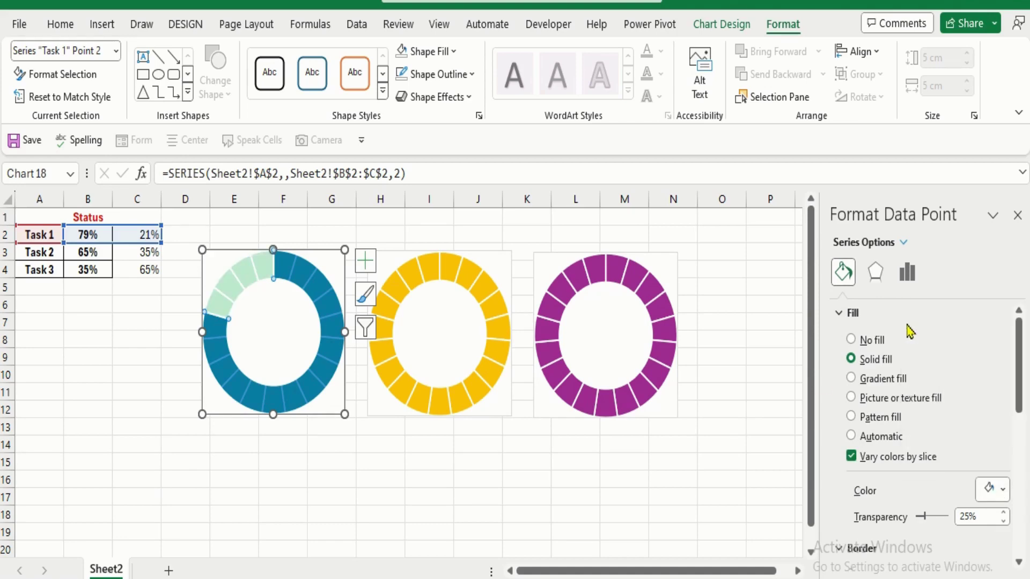
left_click(735, 419)
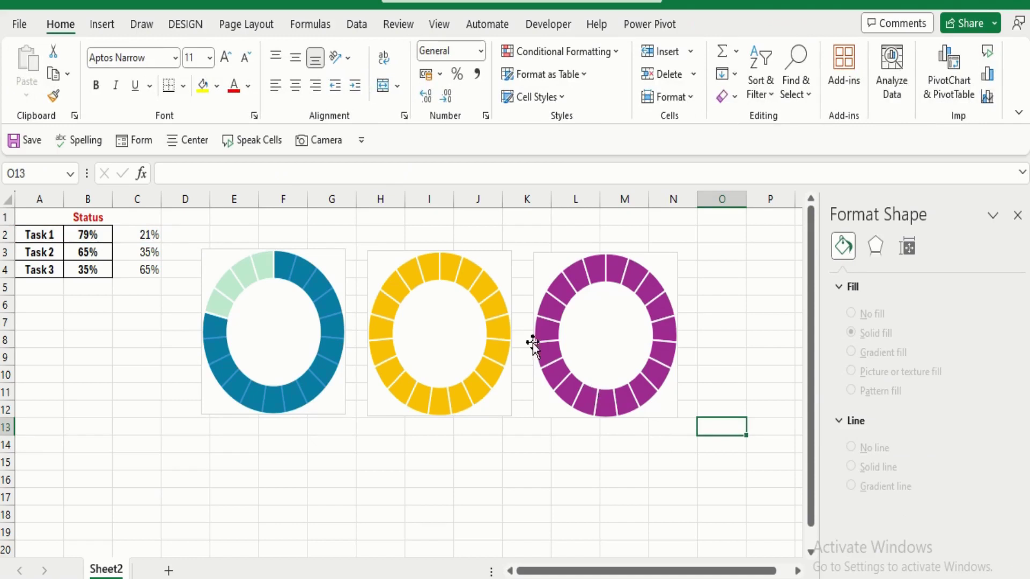
Step: Add a data series to the yellow doughnut chart, named from cell A3 with values from B3:C3
left_click(488, 302)
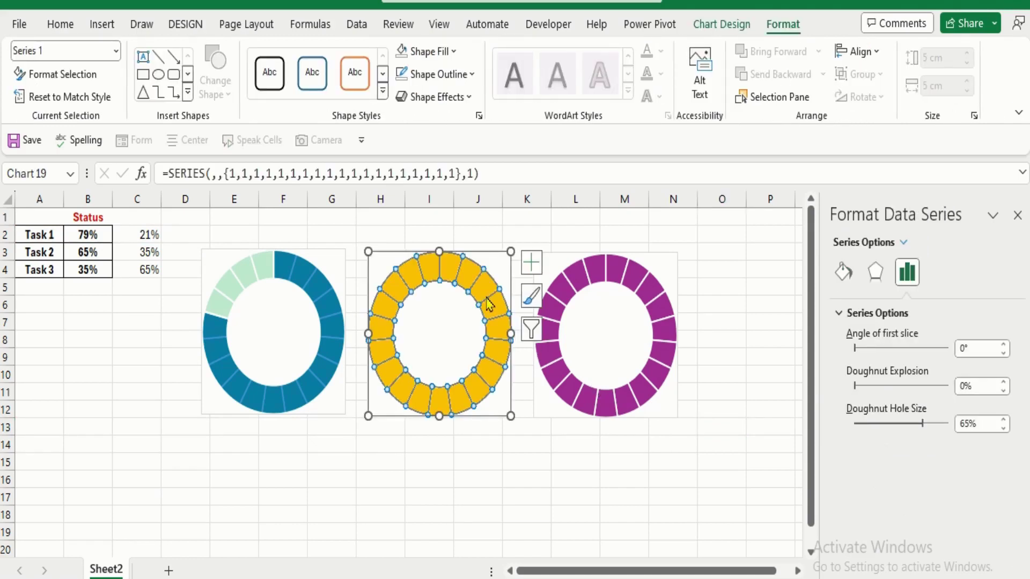
right_click(440, 308)
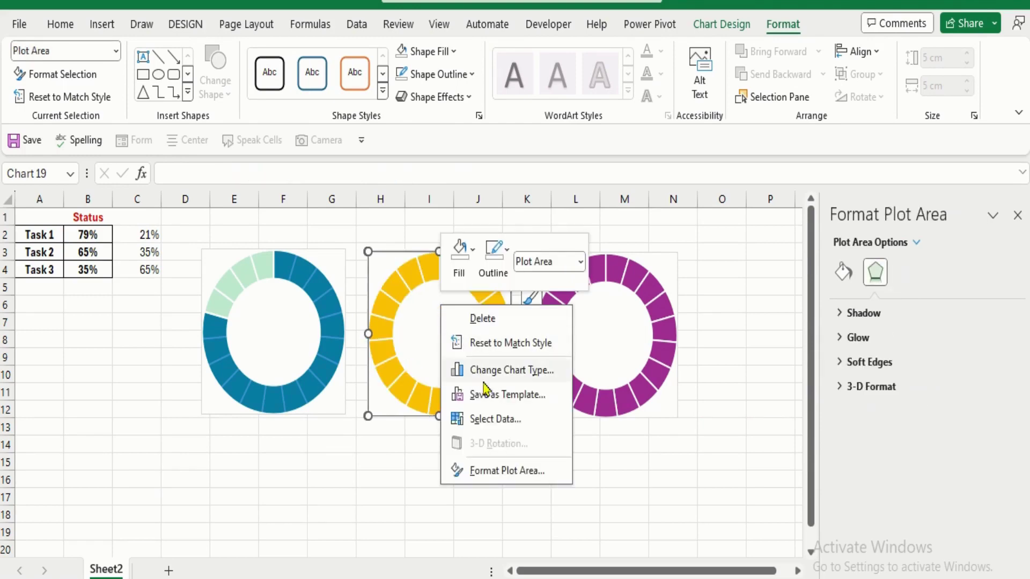
left_click(483, 419)
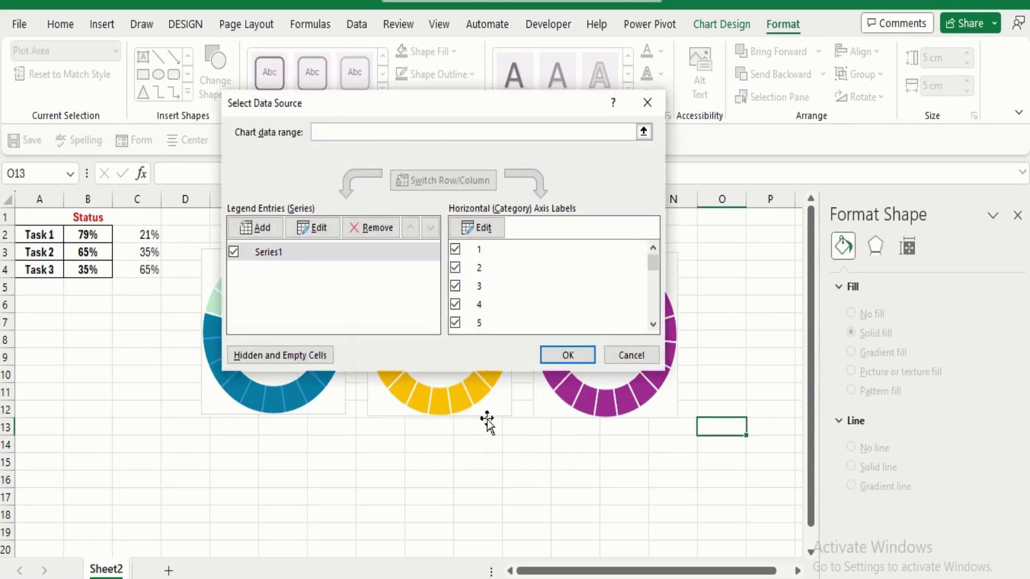
left_click(262, 228)
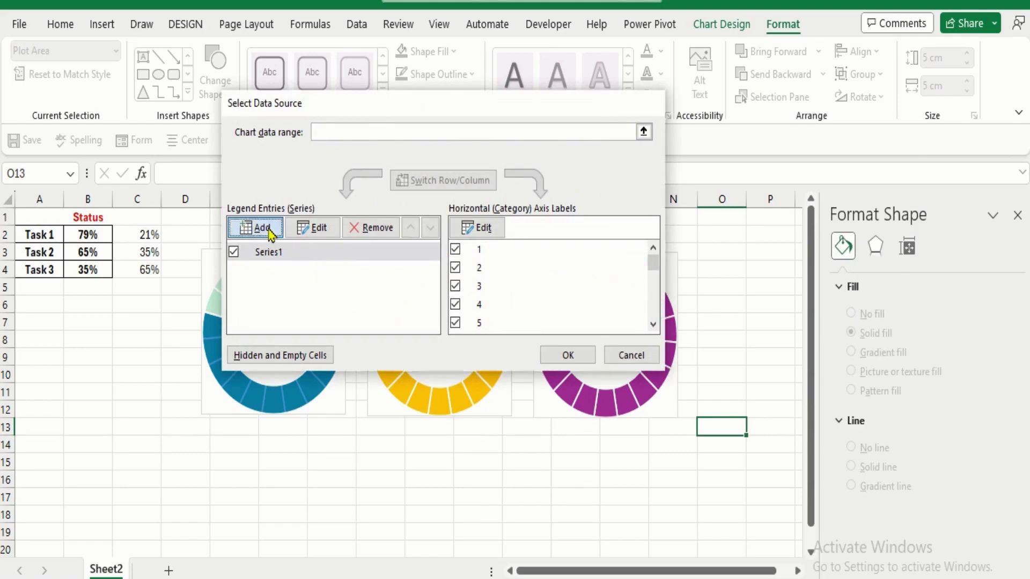
left_click(54, 255)
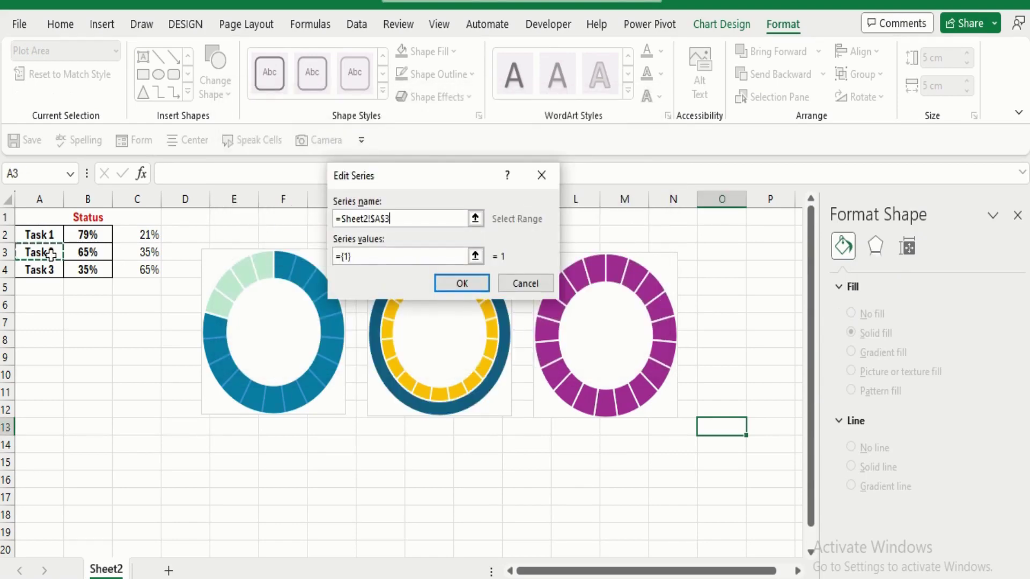
left_click(355, 256)
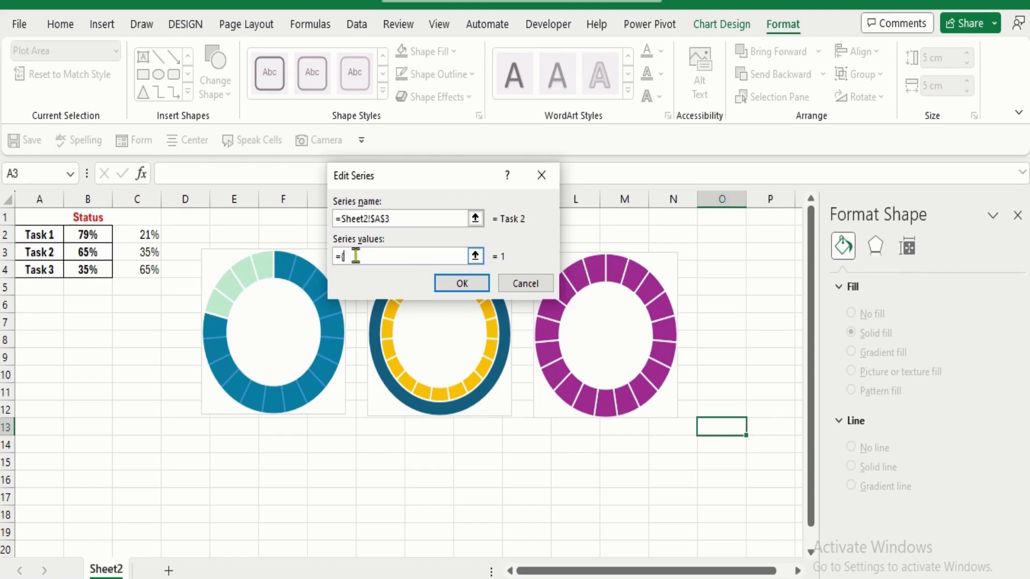
left_click(81, 254)
key("Return")
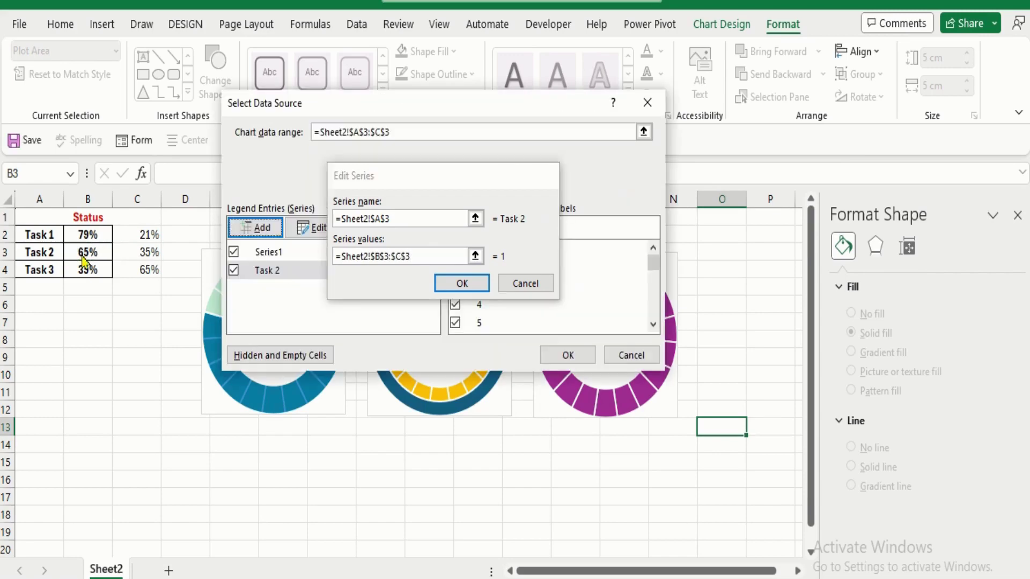
left_click(567, 354)
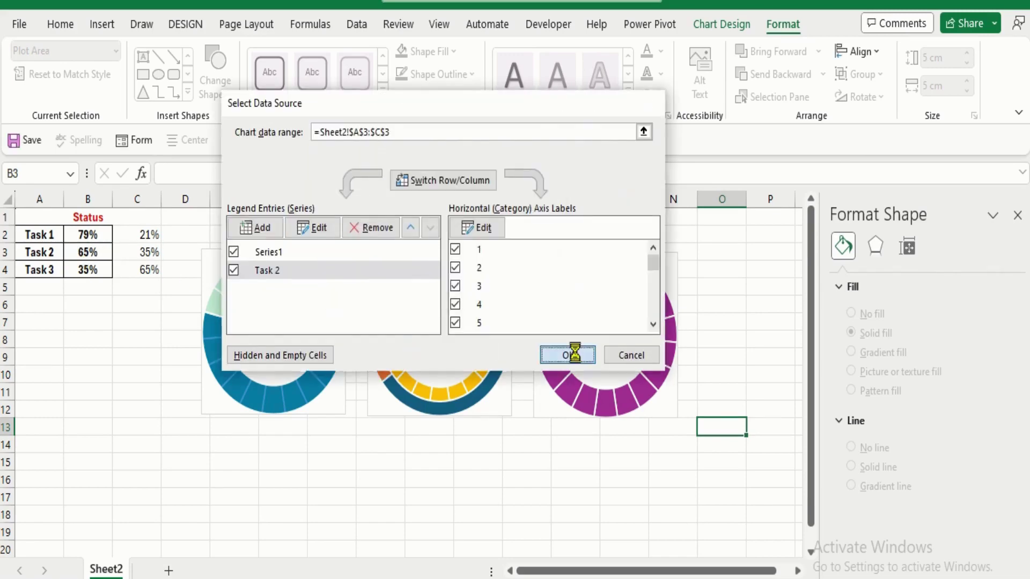
left_click(454, 454)
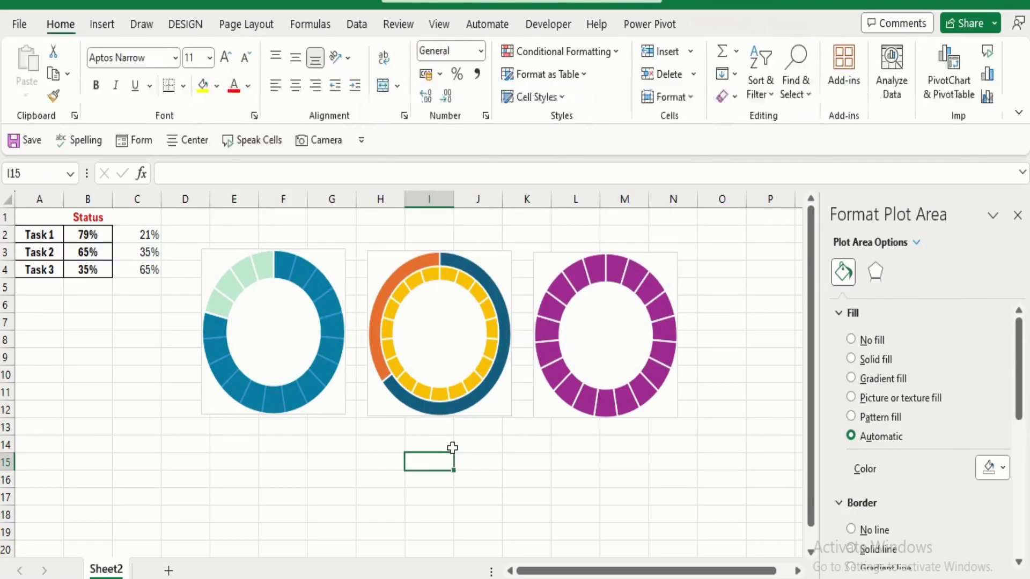
Step: Plot the Task 2 series of the yellow doughnut chart on the secondary axis, keeping the Doughnut chart type
left_click(400, 304)
left_click(401, 302)
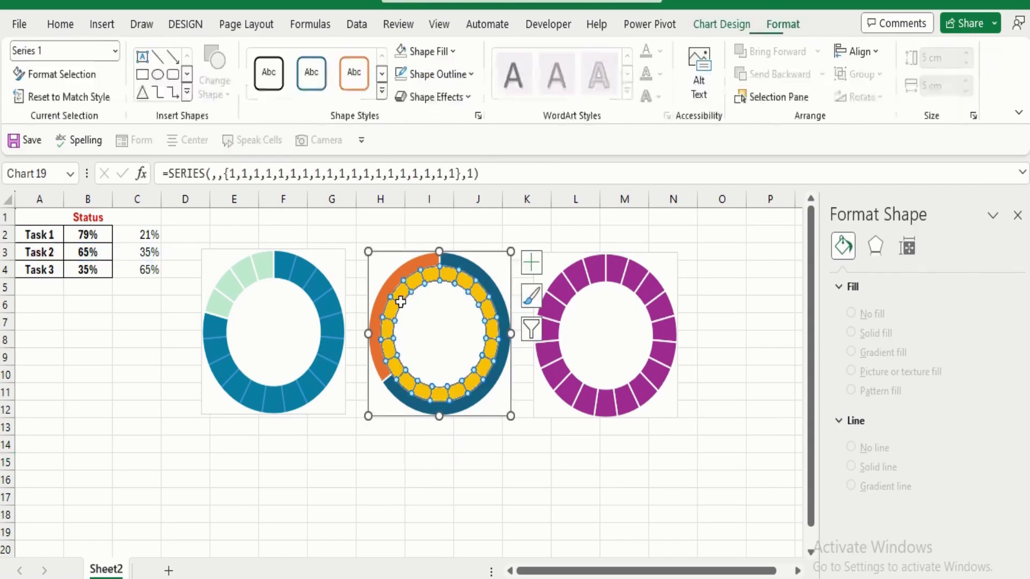
left_click(407, 274)
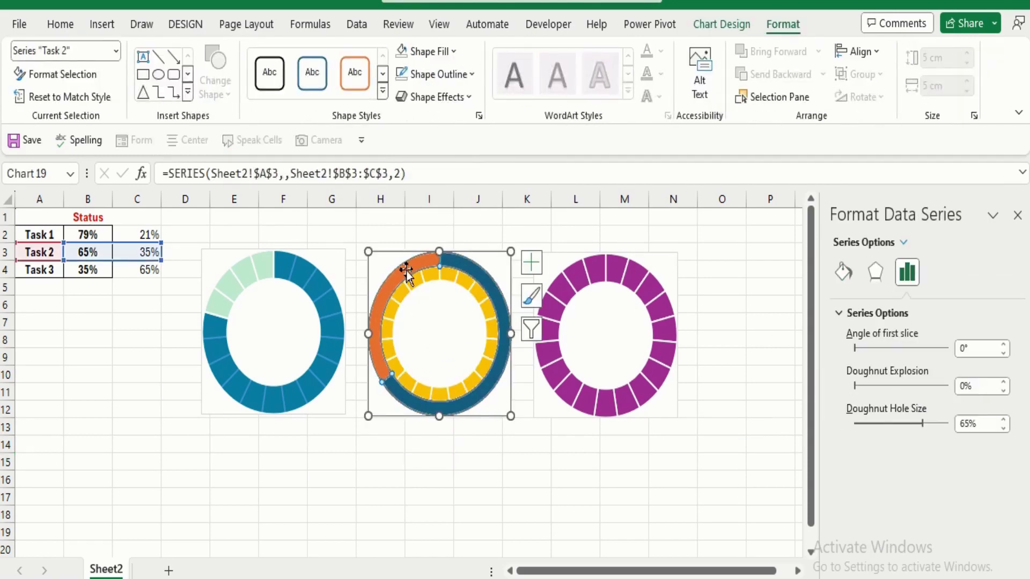
right_click(407, 271)
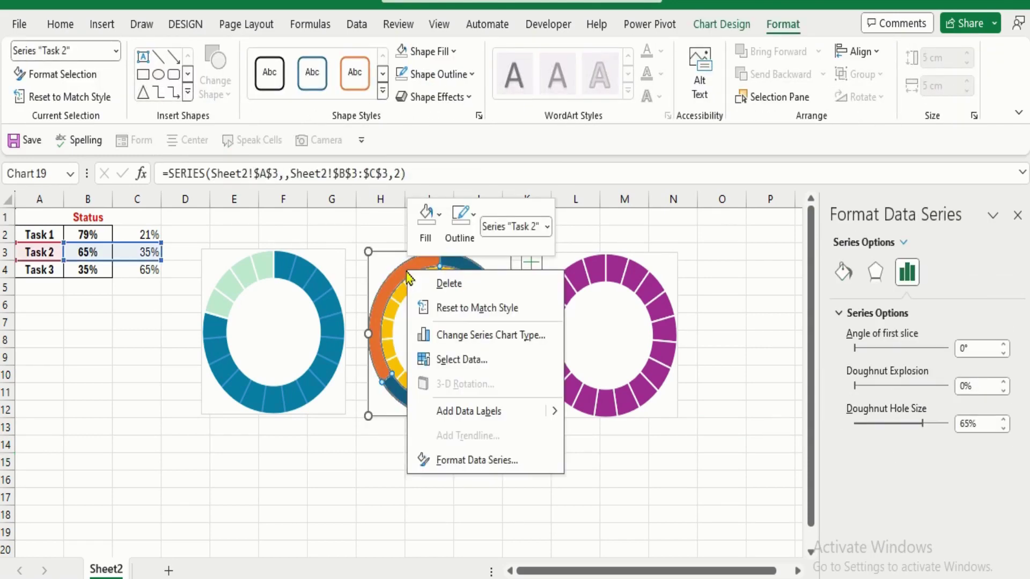
left_click(480, 337)
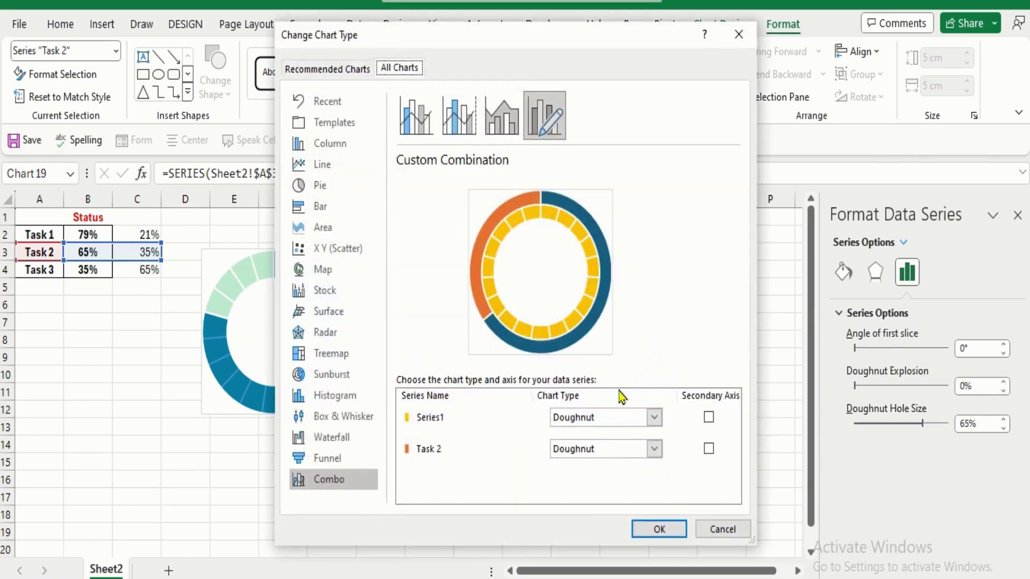
left_click(709, 456)
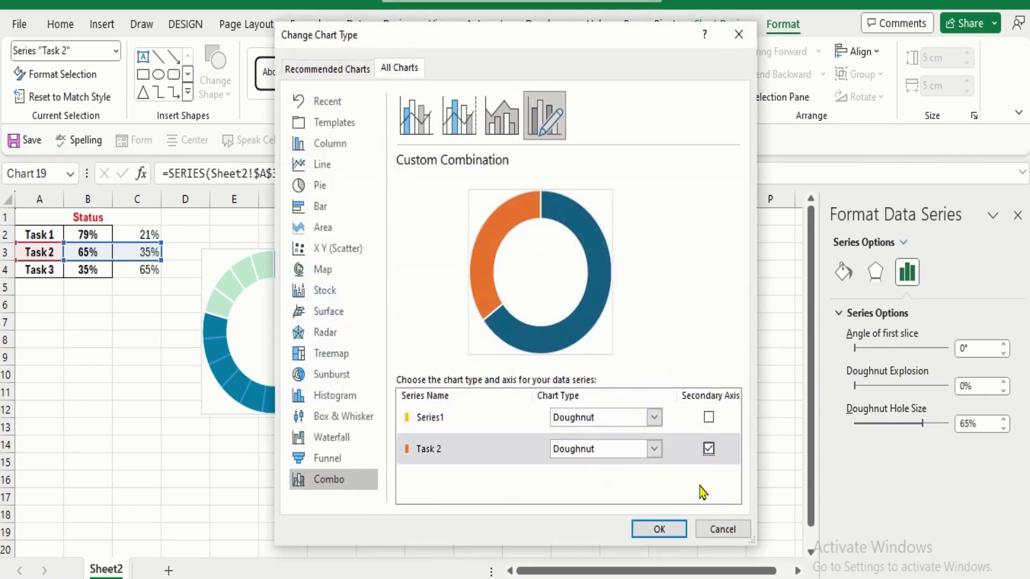
left_click(658, 528)
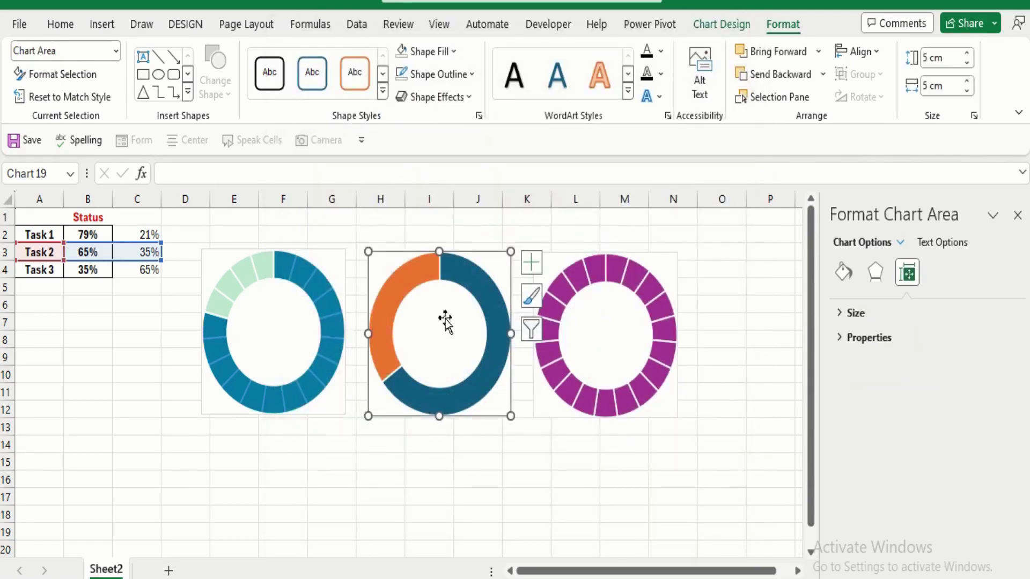
Step: Set the whole Task 2 series of the middle doughnut chart to no fill
left_click(471, 288)
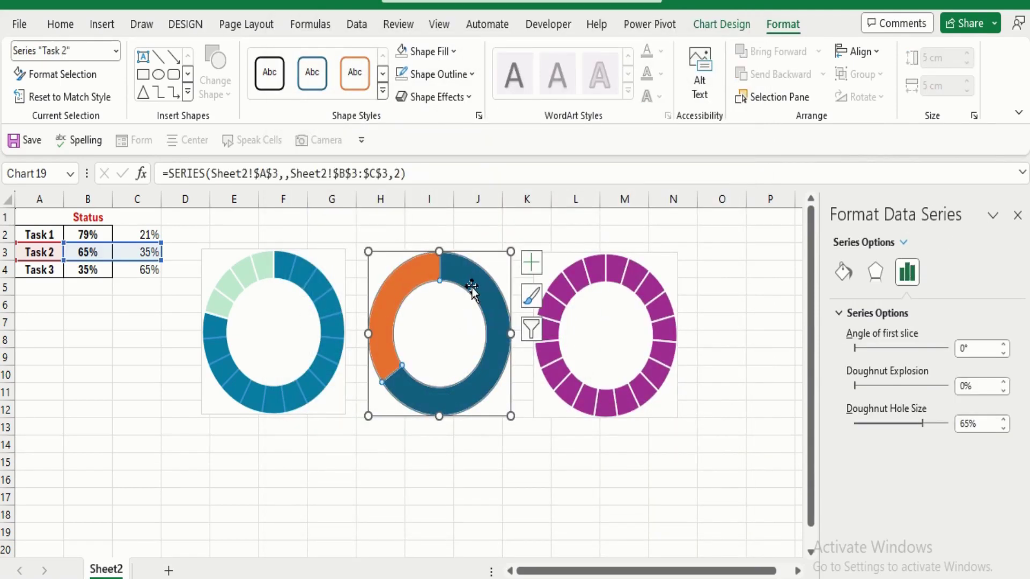
left_click(842, 274)
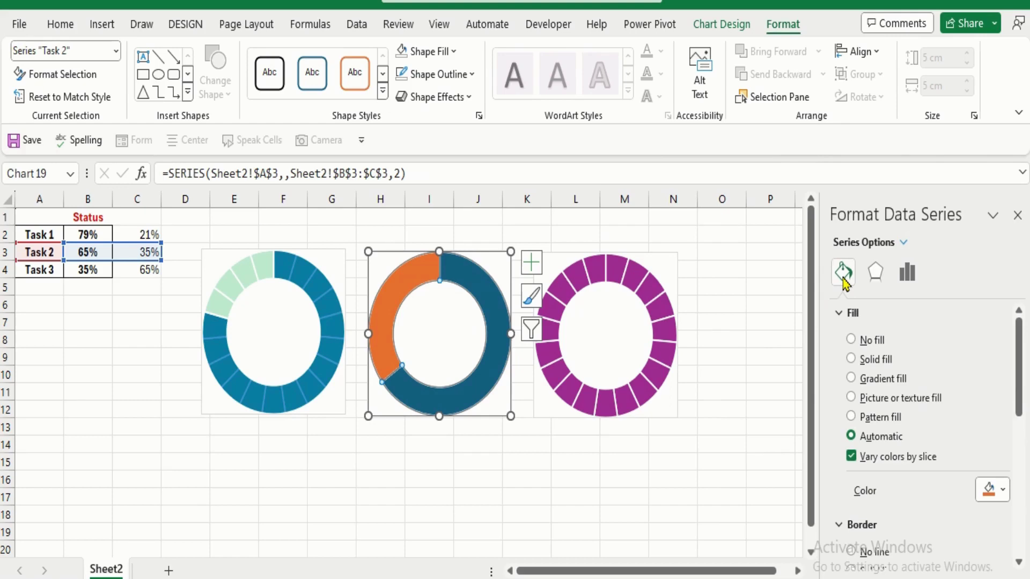
left_click(852, 340)
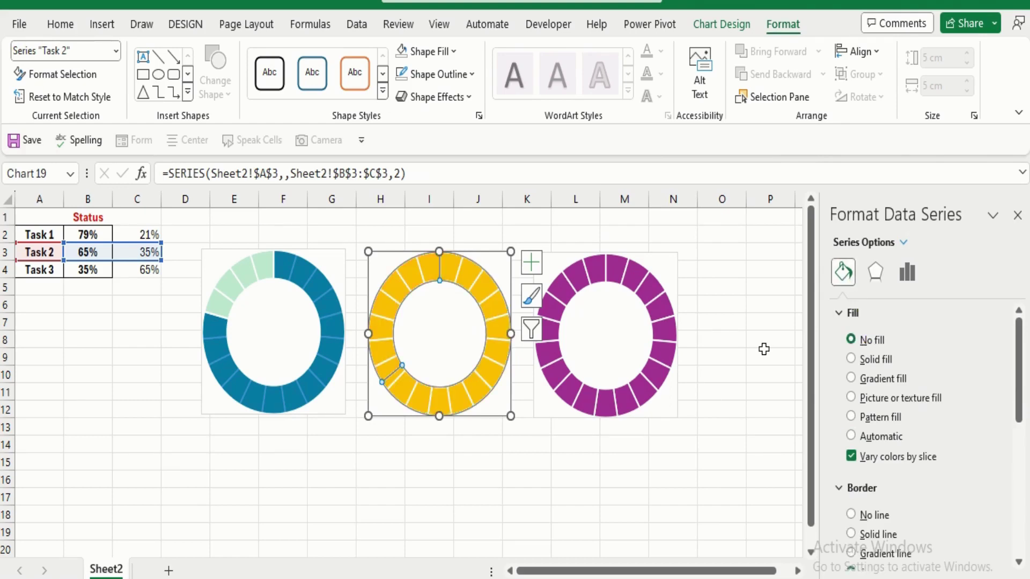
Step: Give only the Task 2 series' remaining-percentage slice a solid gold fill with 25% transparency
left_click(402, 280)
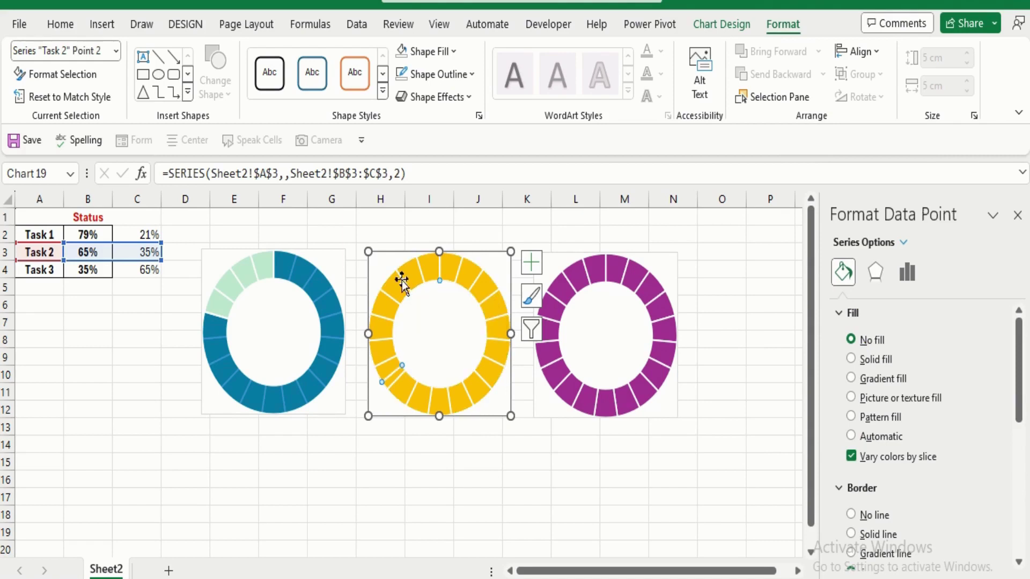
left_click(878, 362)
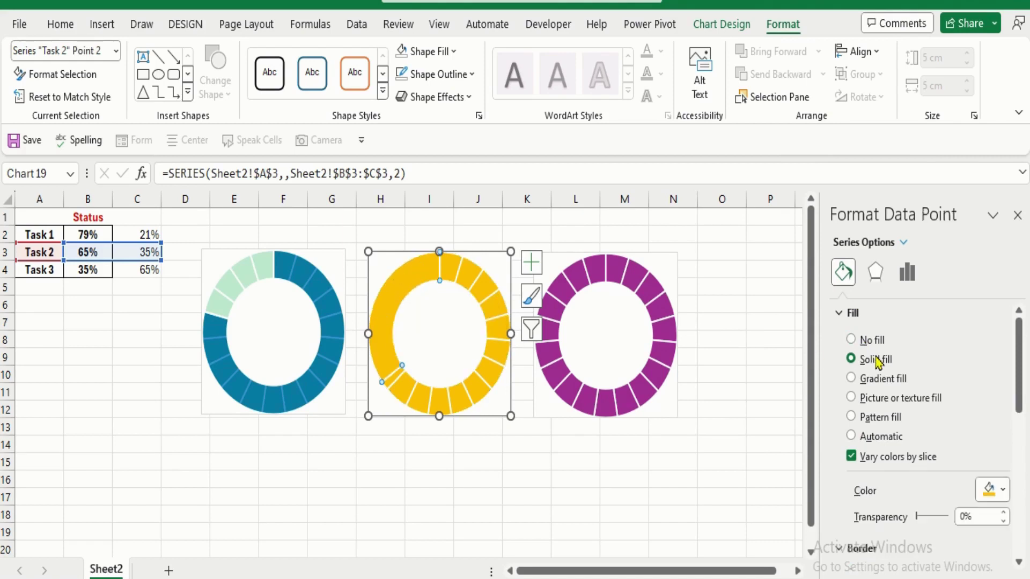
left_click(978, 516)
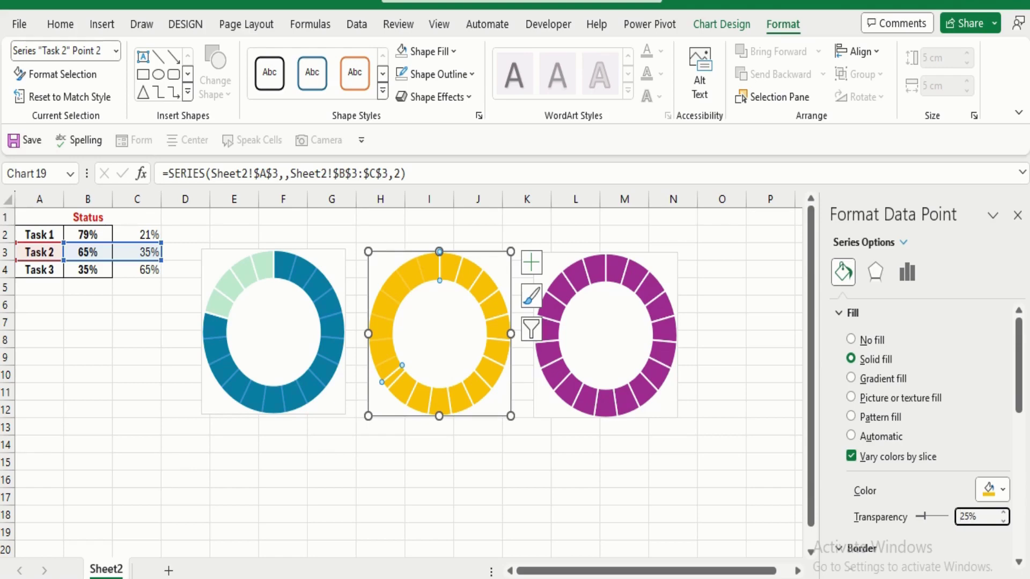
left_click(715, 496)
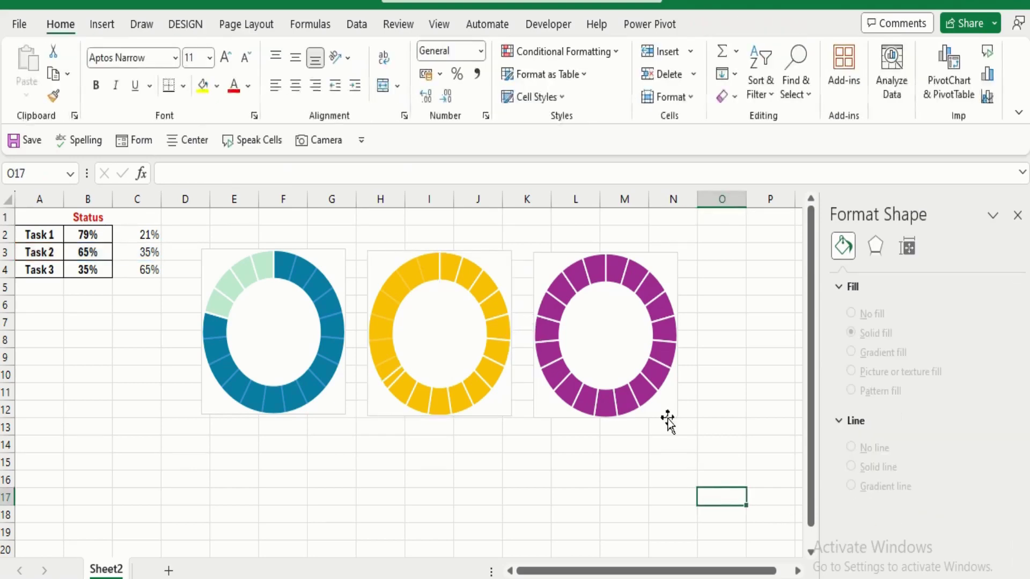
Step: Add a data series to the purple doughnut chart, named from cell A4 with values from B4:C4
right_click(598, 319)
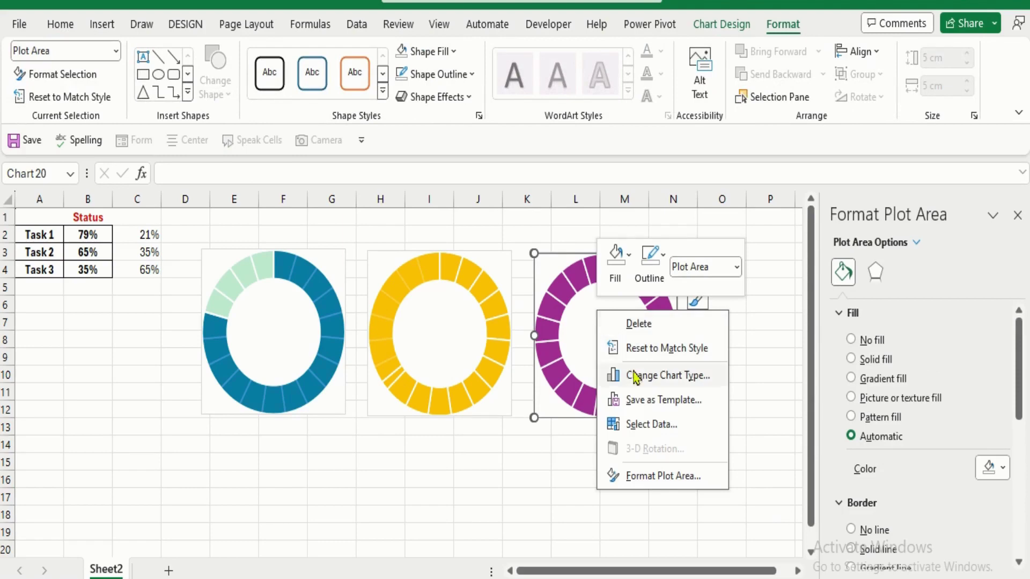
left_click(641, 429)
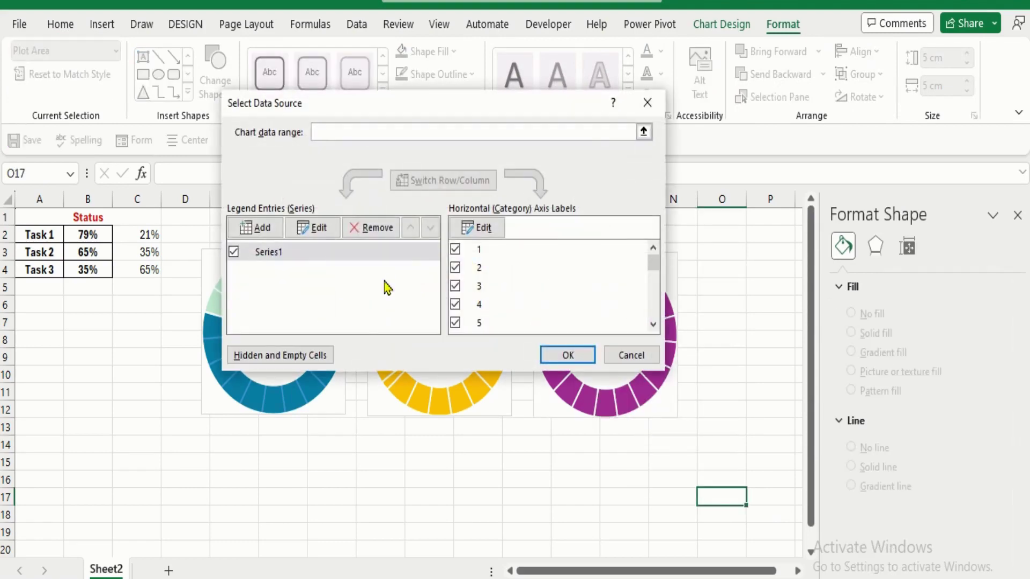
left_click(263, 228)
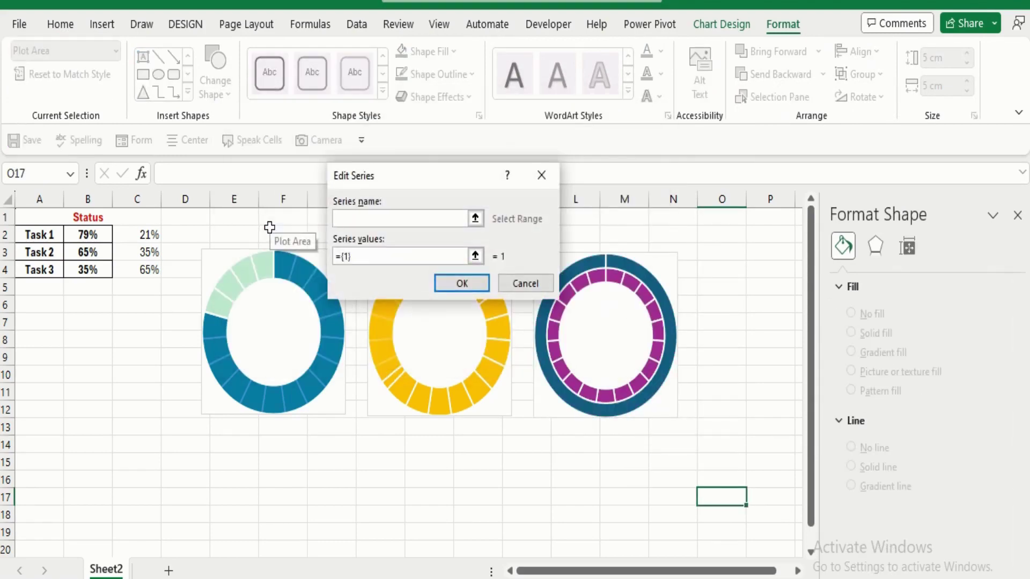
left_click(51, 273)
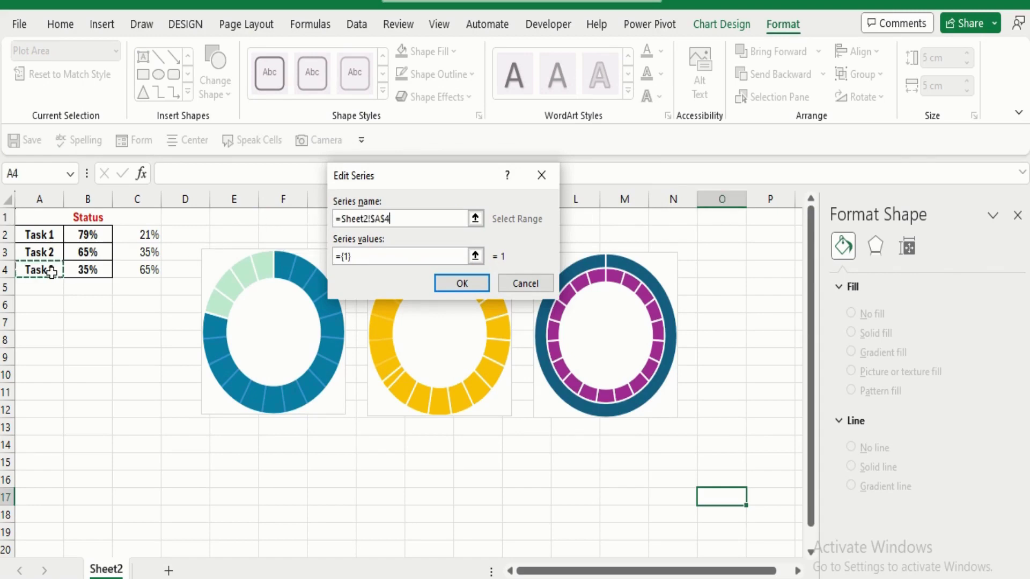
left_click(358, 258)
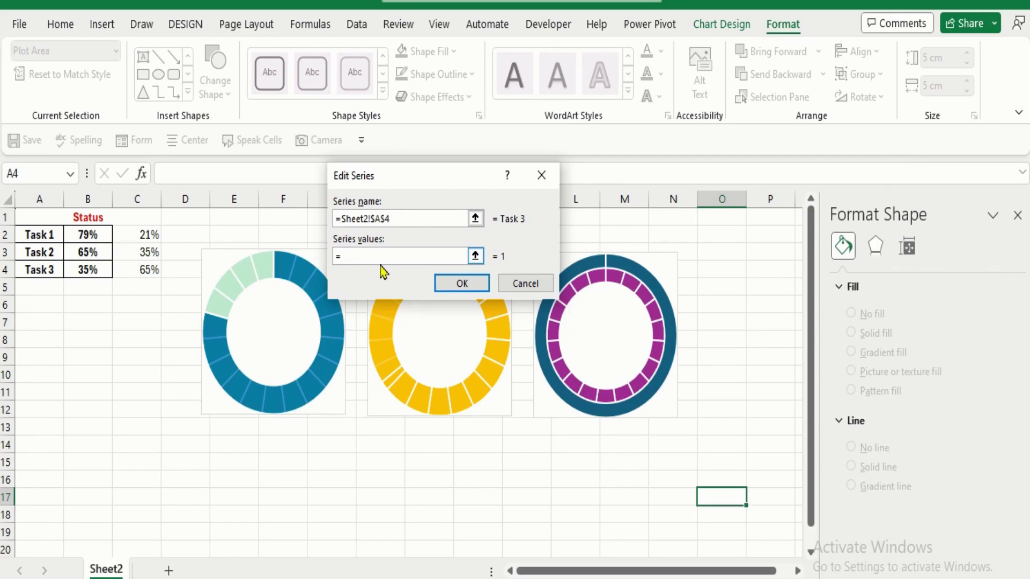
left_click(97, 268)
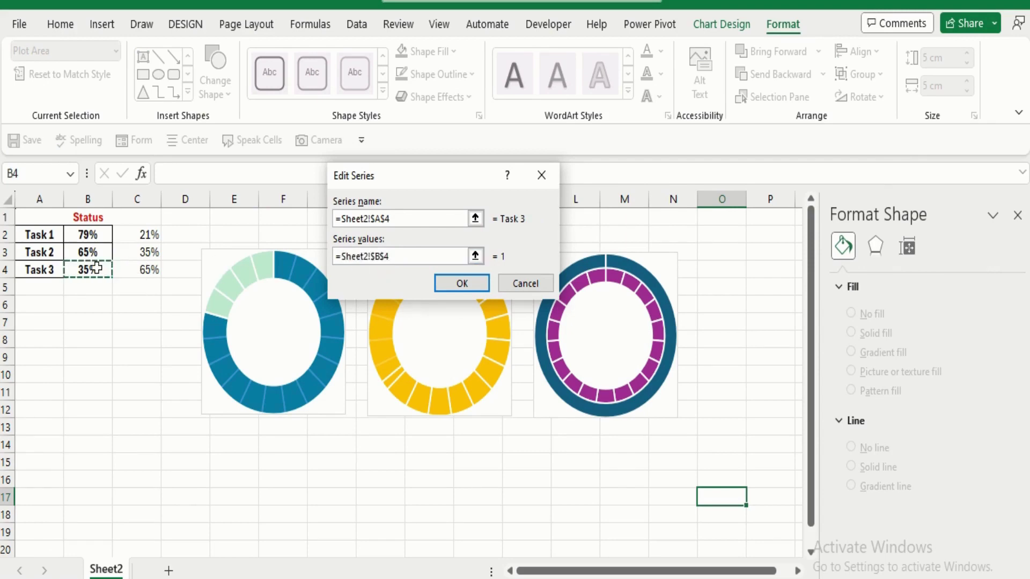
key("shift+Right")
left_click(453, 285)
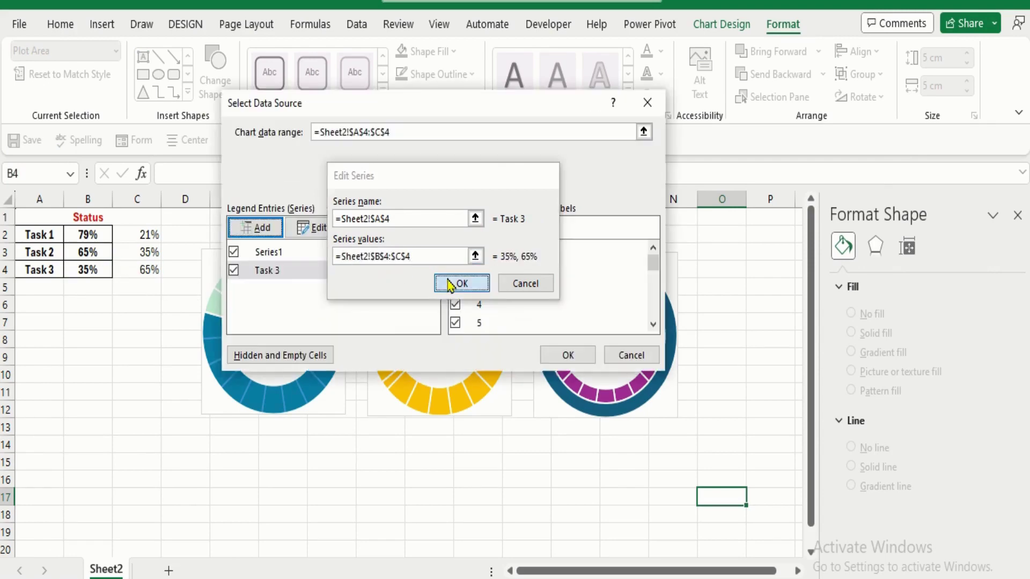
left_click(568, 355)
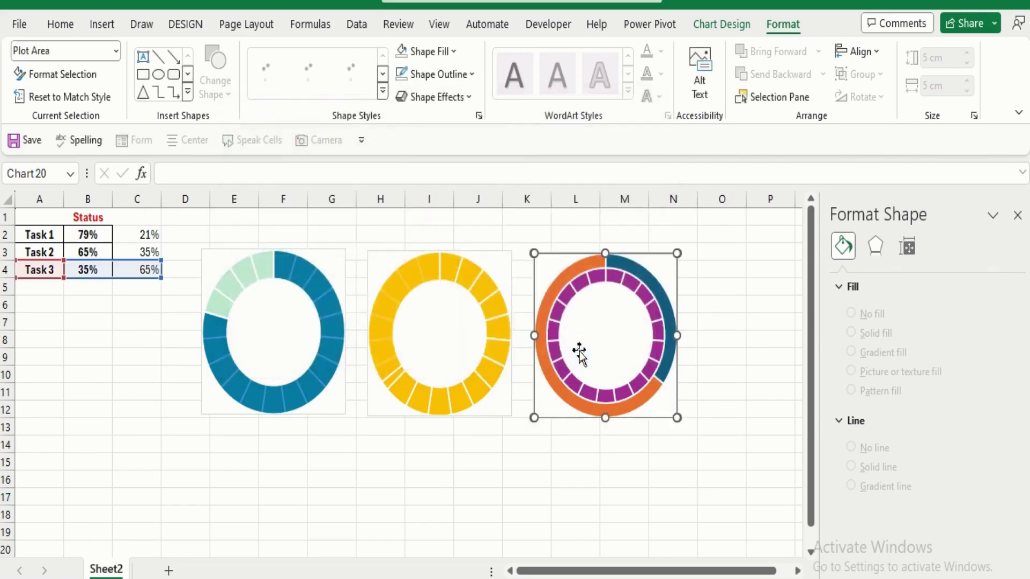
Step: Plot the Task 3 series of the third doughnut chart on the secondary axis, keeping the Doughnut chart type
left_click(567, 277)
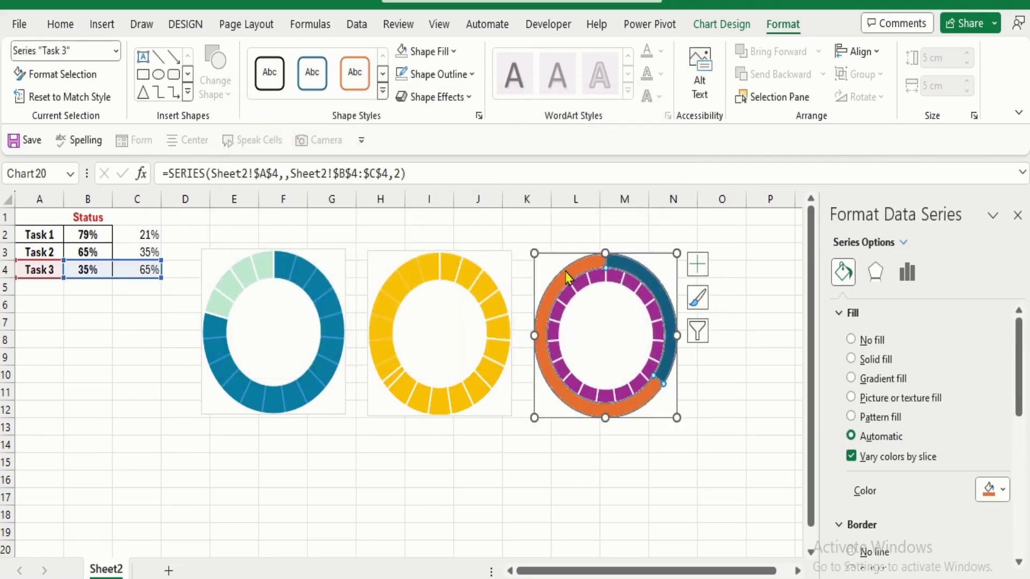
right_click(567, 277)
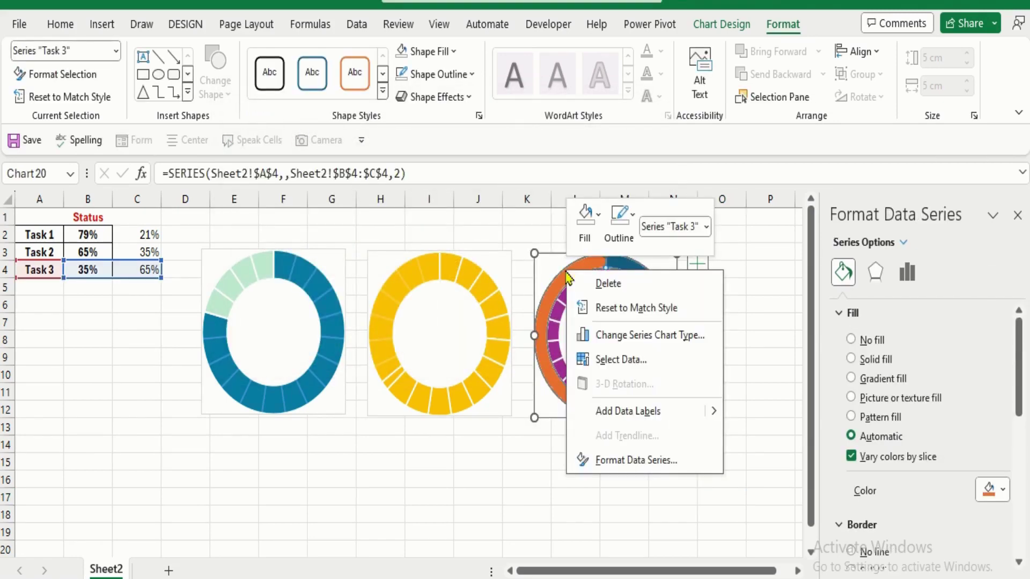
left_click(627, 341)
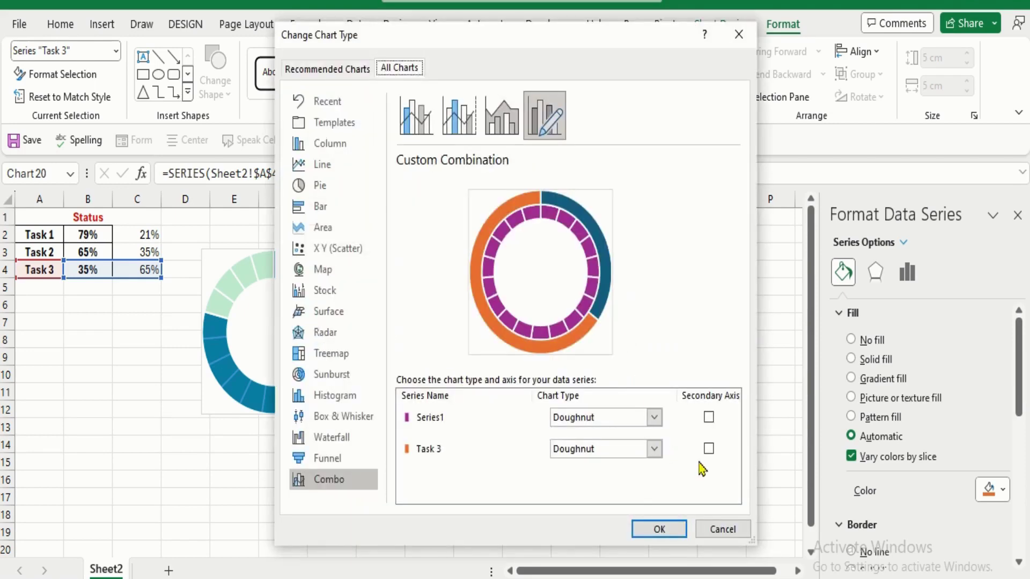
left_click(709, 449)
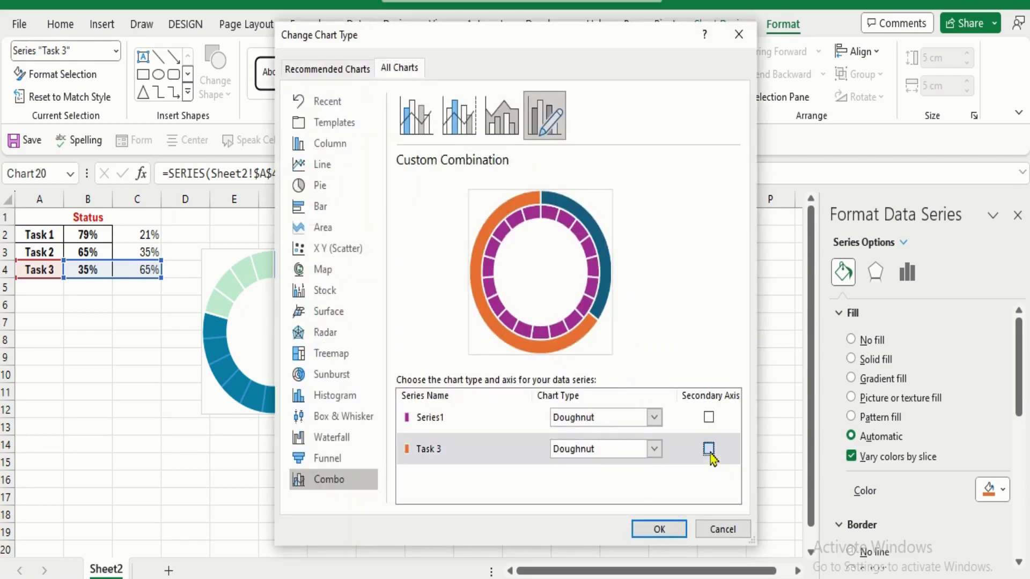
left_click(665, 524)
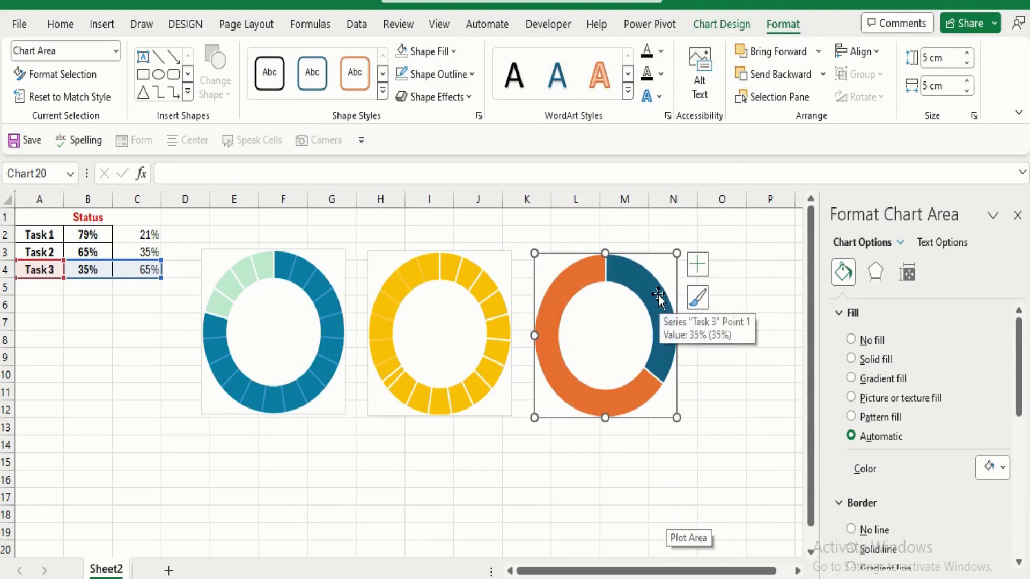
Step: Set the third doughnut's Task 3 series to no fill, then give only its remaining-percentage slice a solid purple fill with 25% transparency
left_click(658, 295)
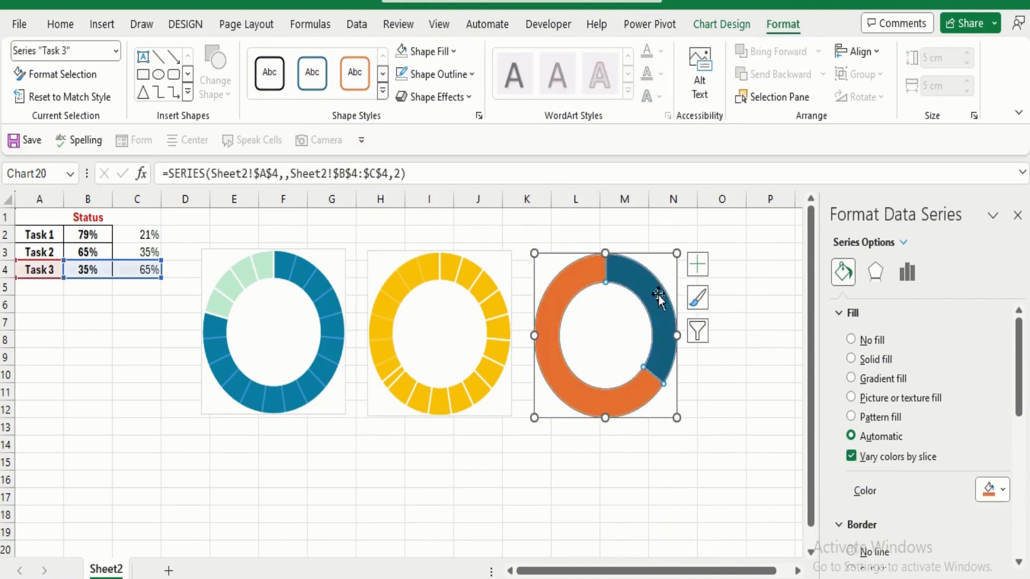
left_click(851, 340)
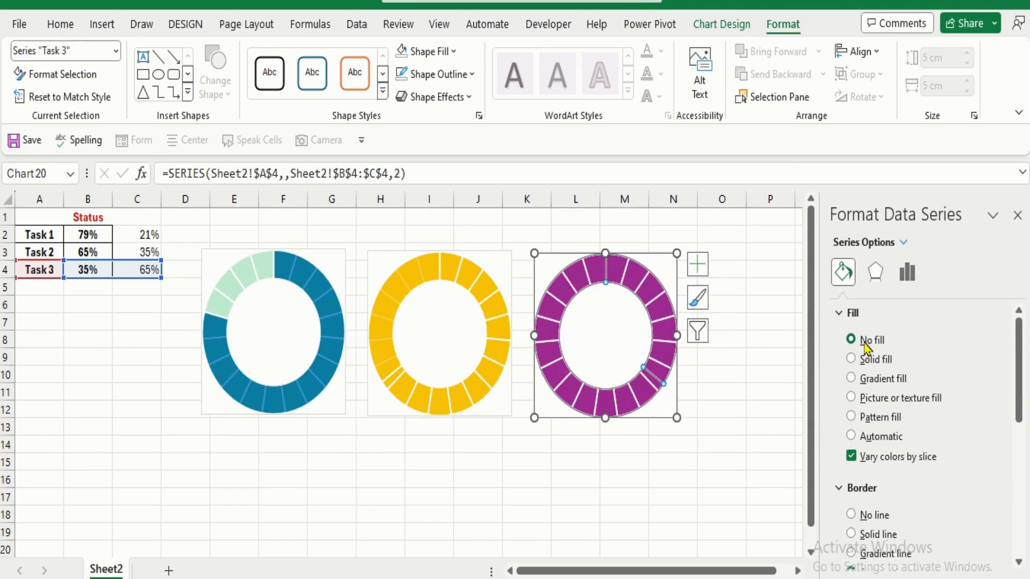
left_click(572, 286)
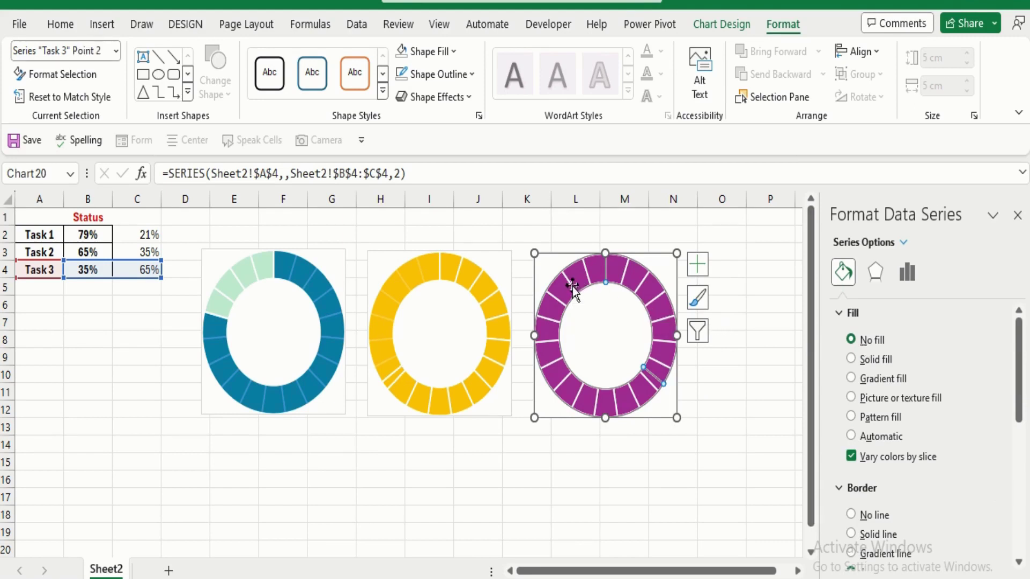
left_click(885, 361)
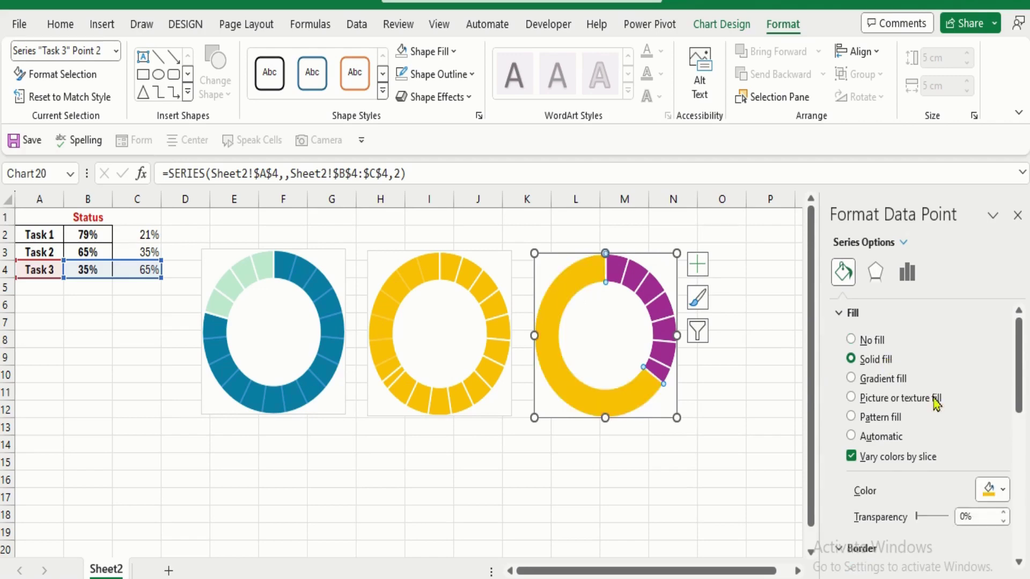
left_click(1007, 494)
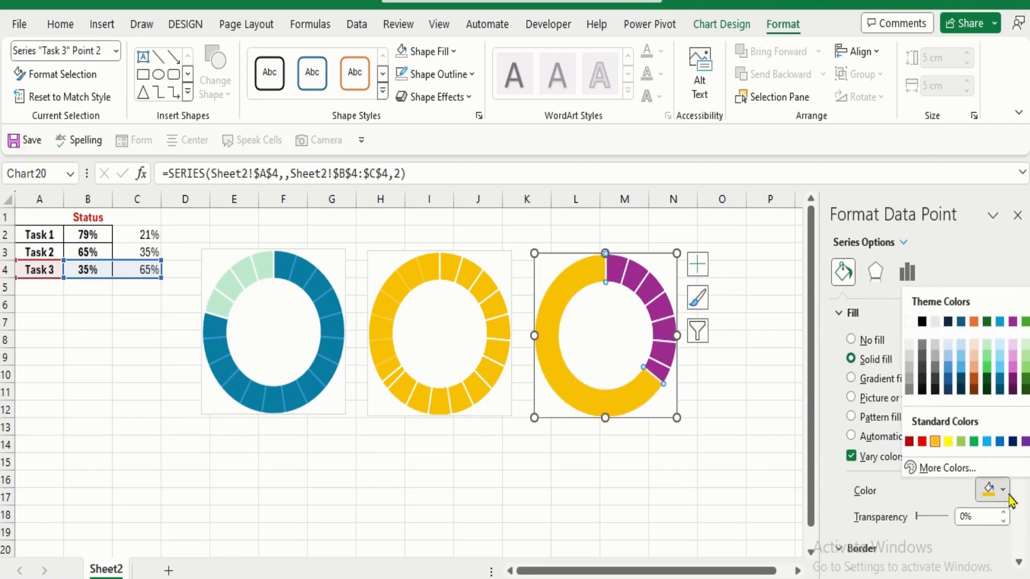
left_click(1012, 322)
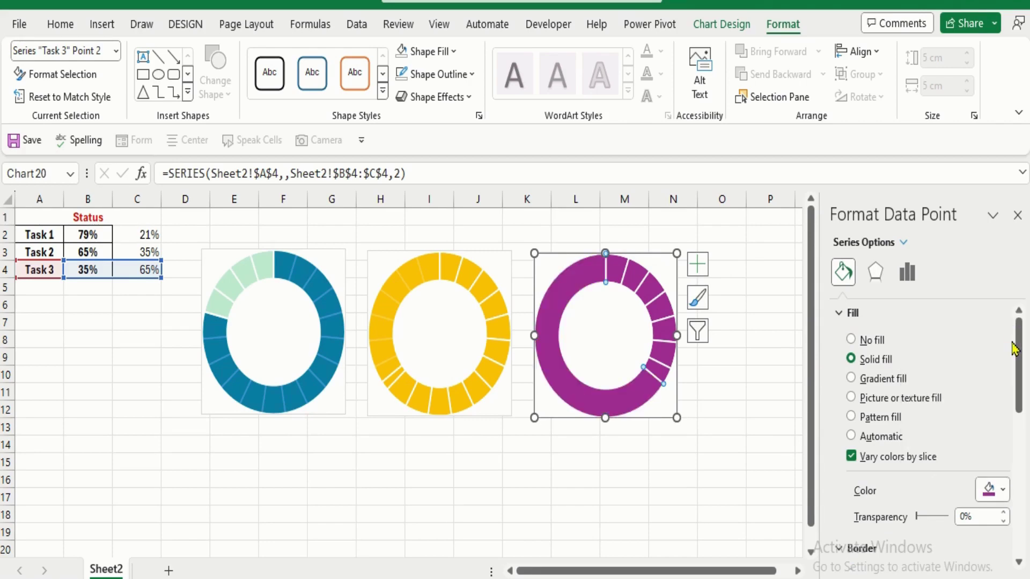
left_click(970, 516)
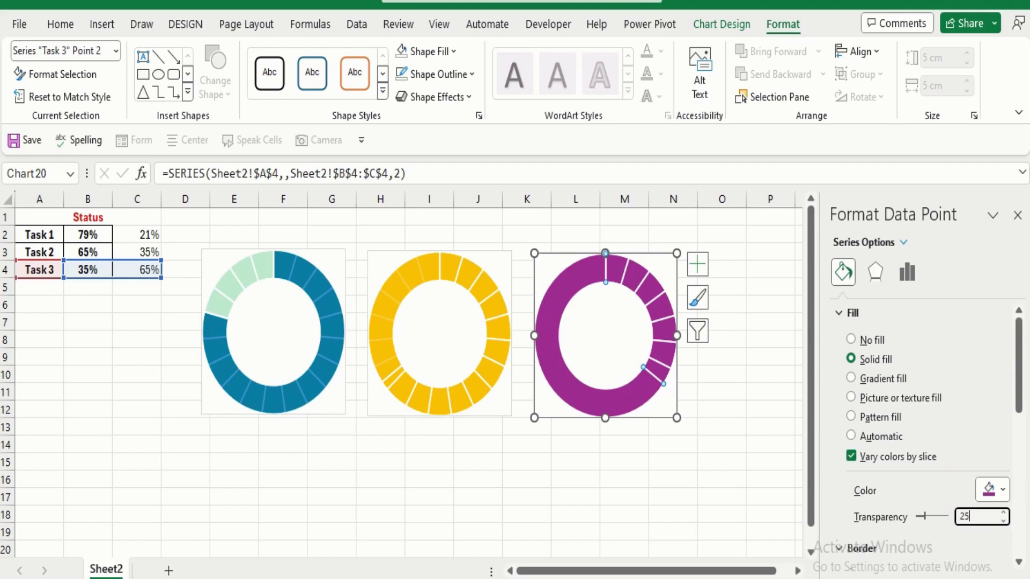
key("Return")
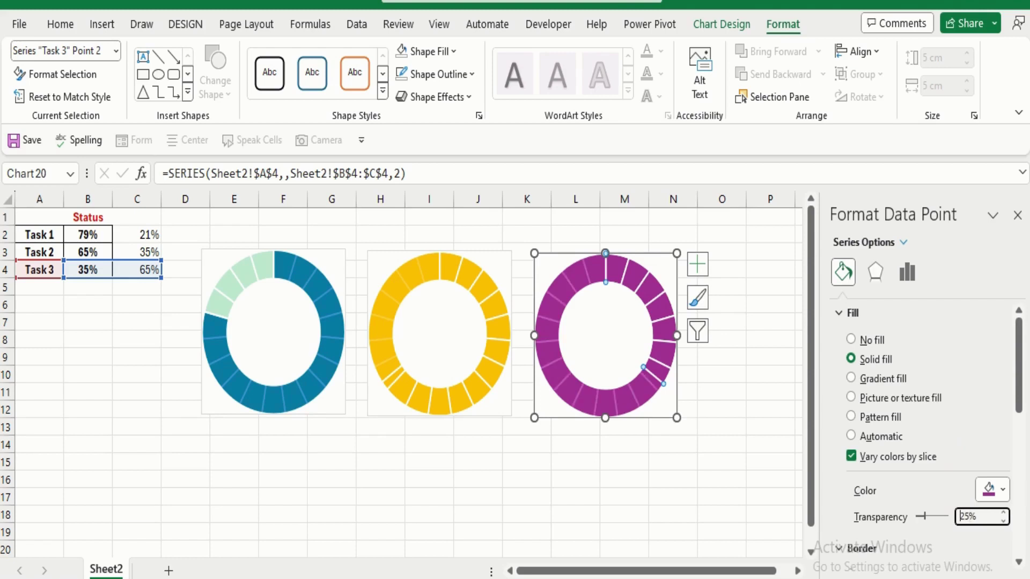
left_click(731, 452)
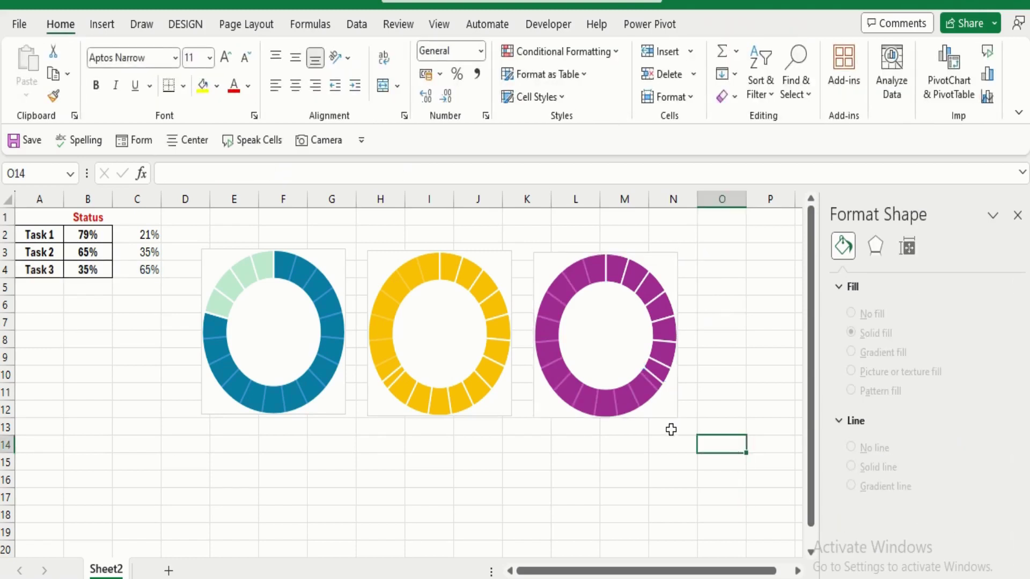
Step: Align all three doughnut charts with each other by their middles
left_click(364, 504)
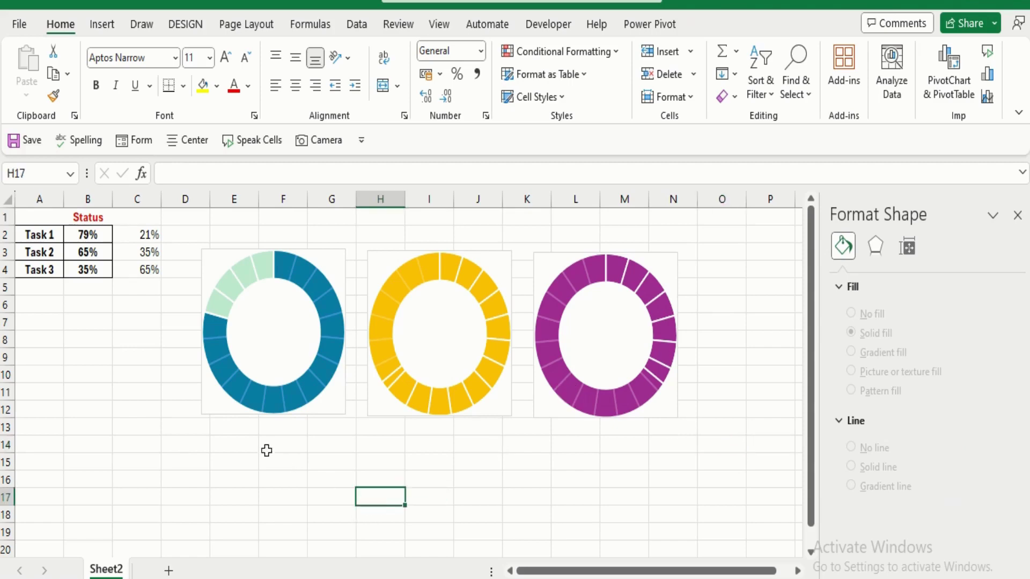
left_click(250, 445)
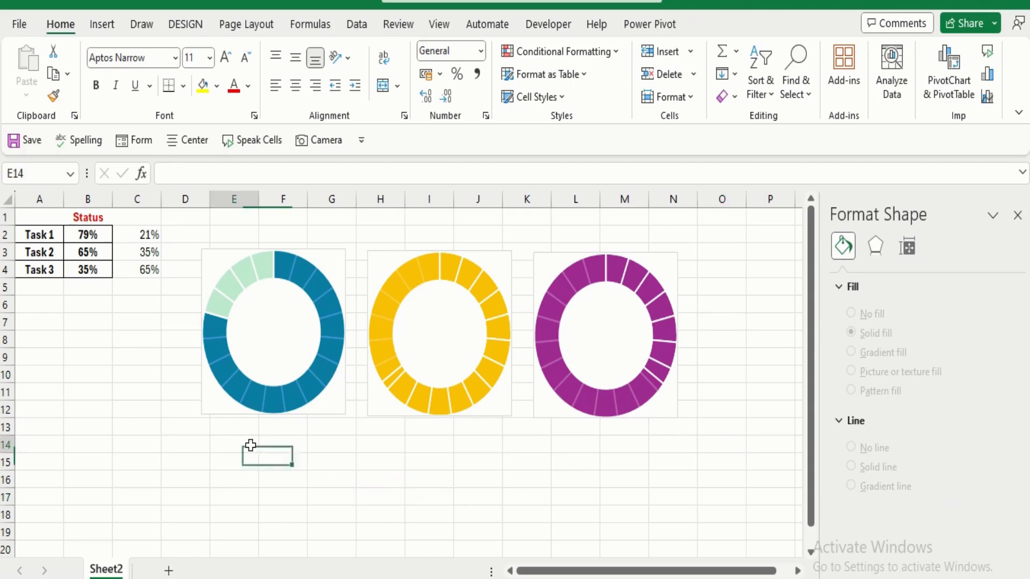
left_click(333, 268)
left_click(430, 252, "ctrl")
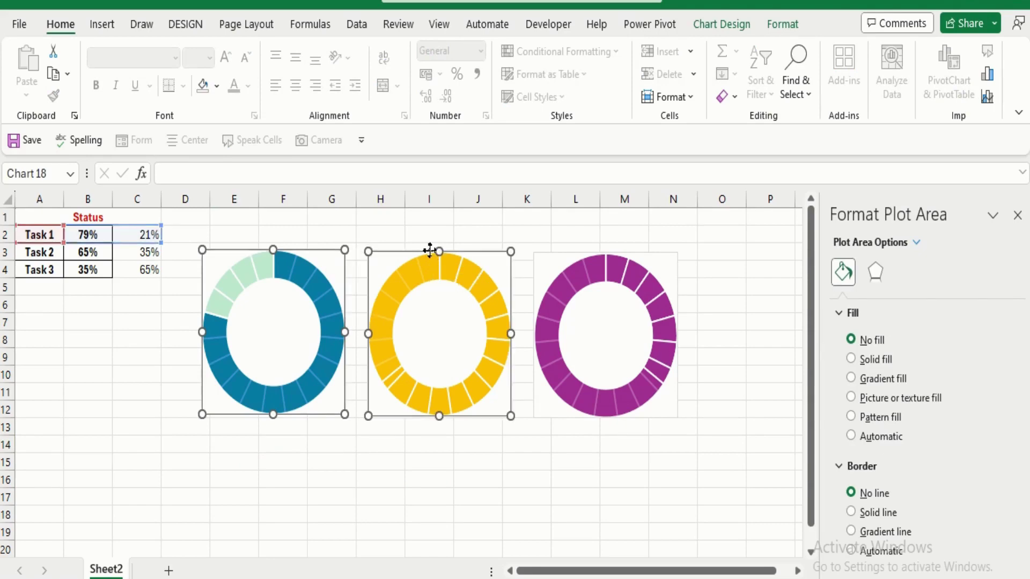
left_click(561, 255, "ctrl")
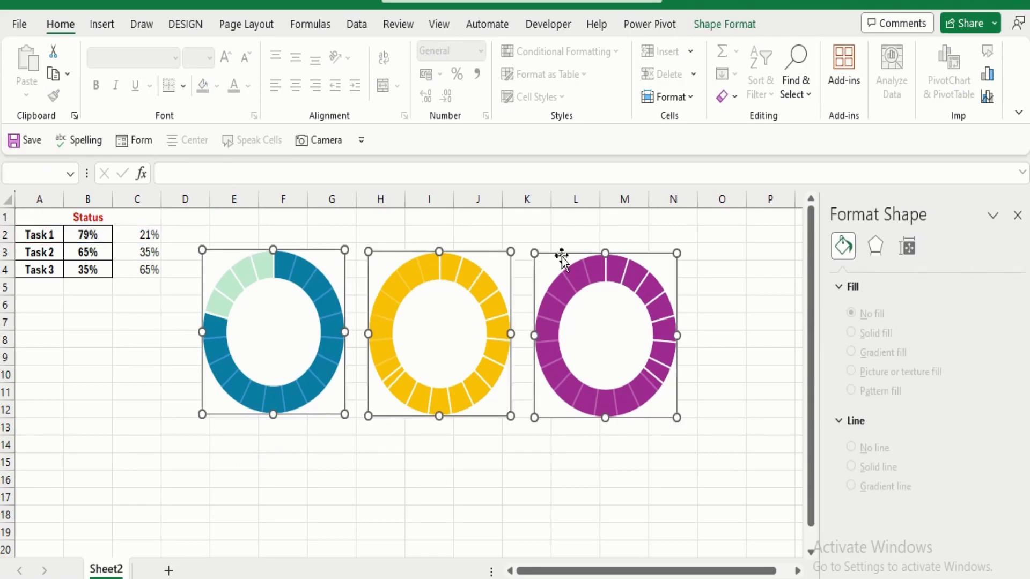
left_click(727, 28)
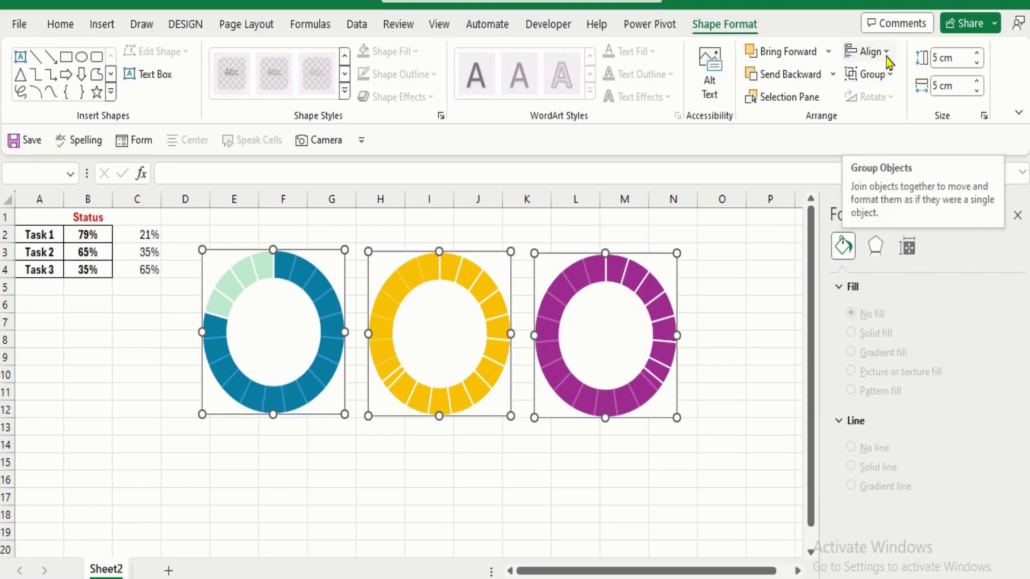
left_click(867, 51)
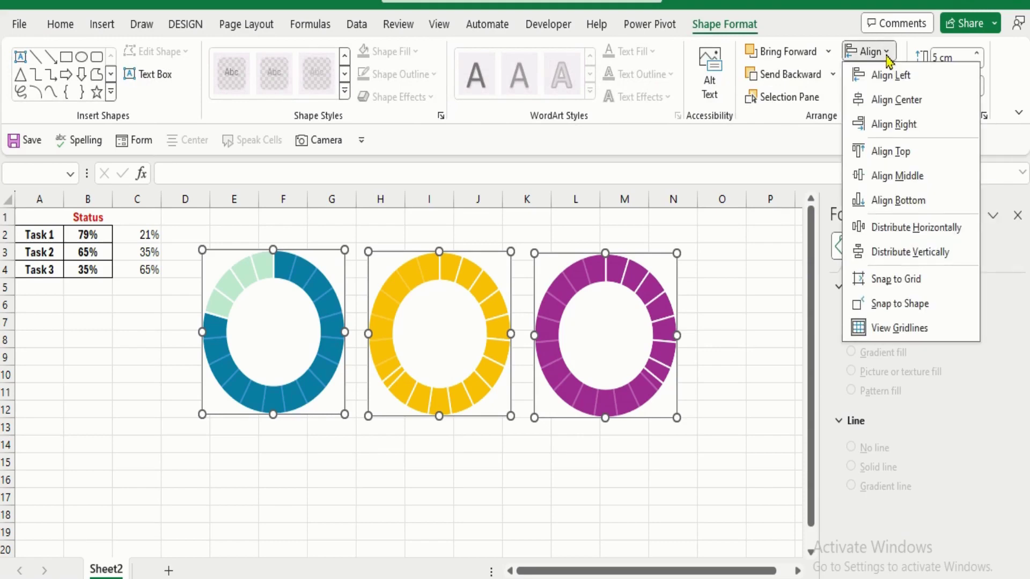
left_click(899, 177)
left_click(457, 501)
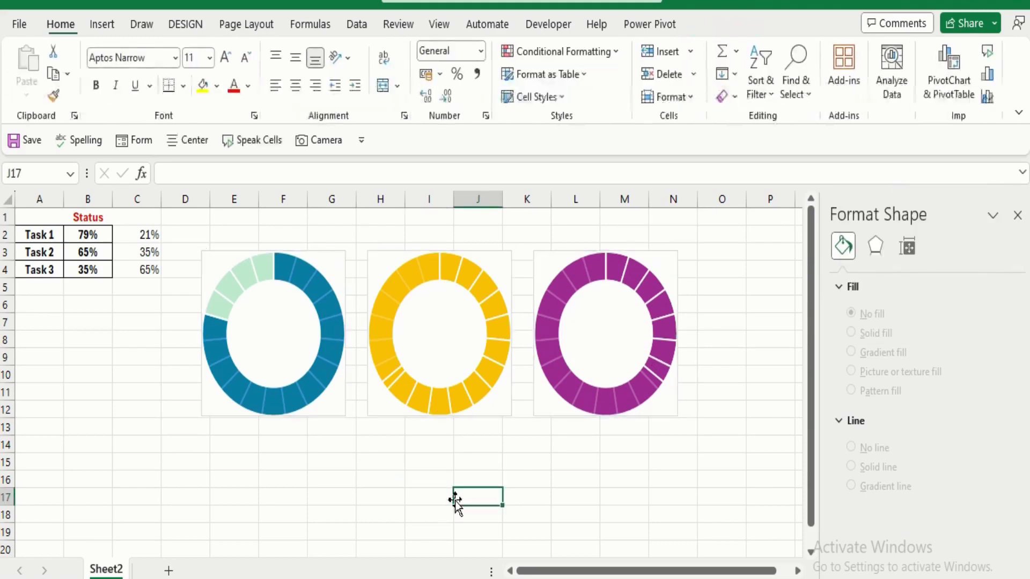
Step: Draw a text box about 2.46 cm wide and 0.77 cm high below the first doughnut and link it to cell B2
left_click(105, 30)
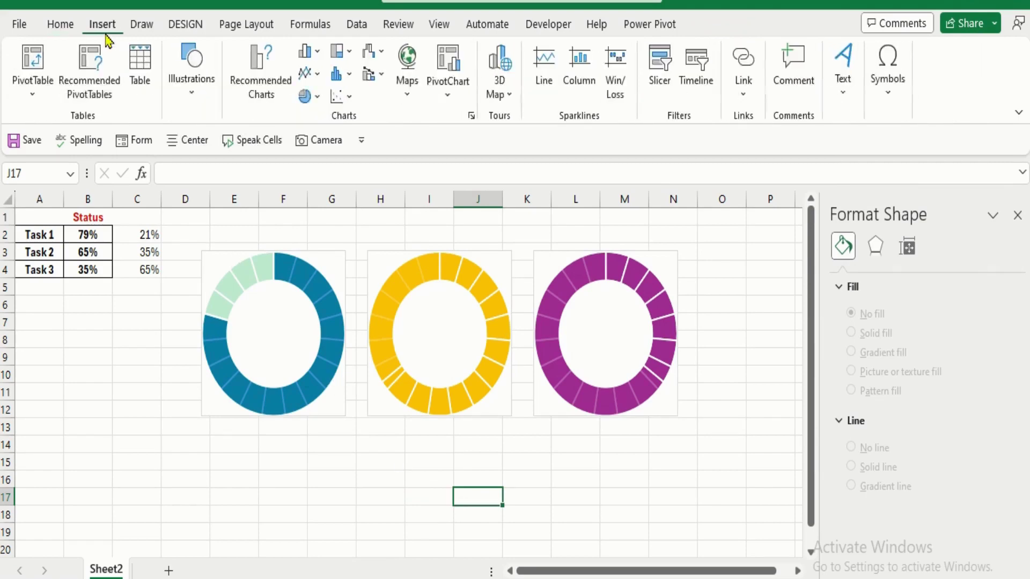
left_click(843, 85)
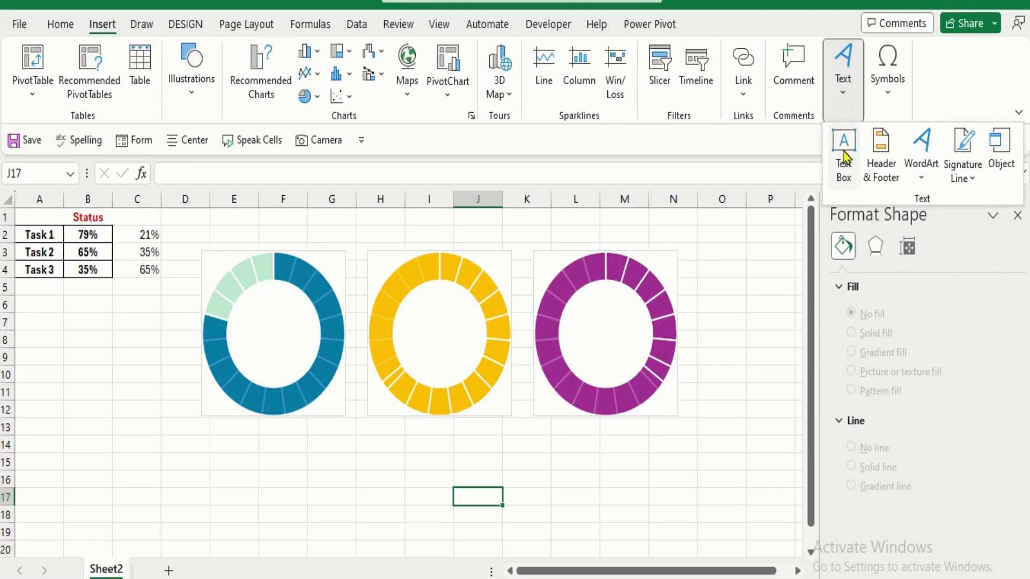
left_click(844, 156)
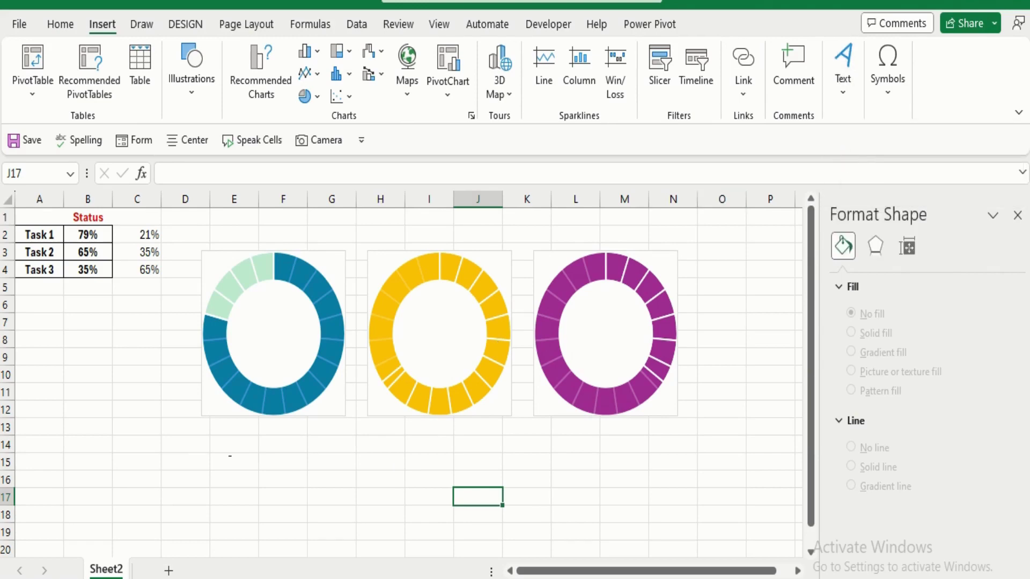
left_click_drag(229, 456, 301, 482)
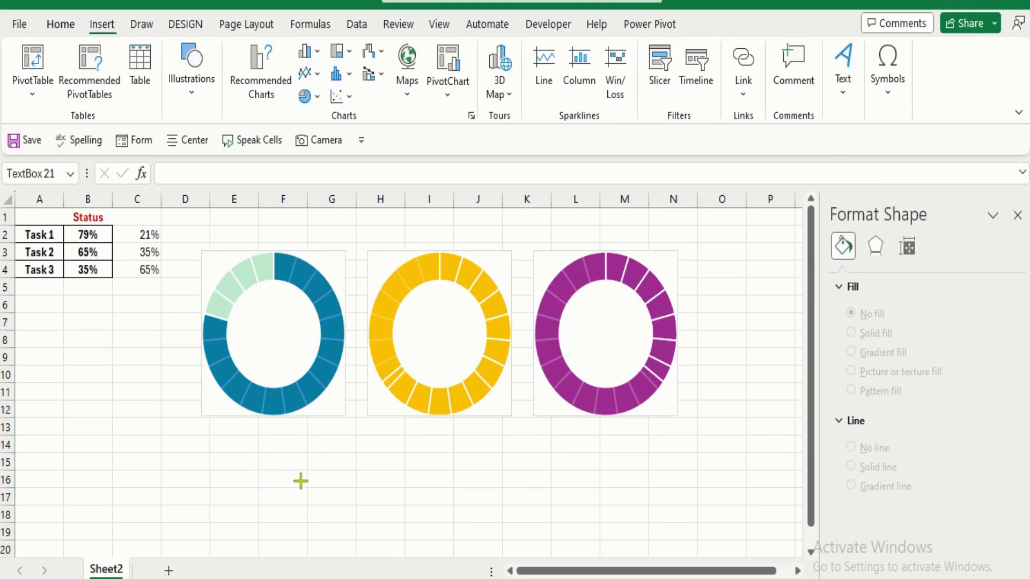
left_click(187, 175)
type("=")
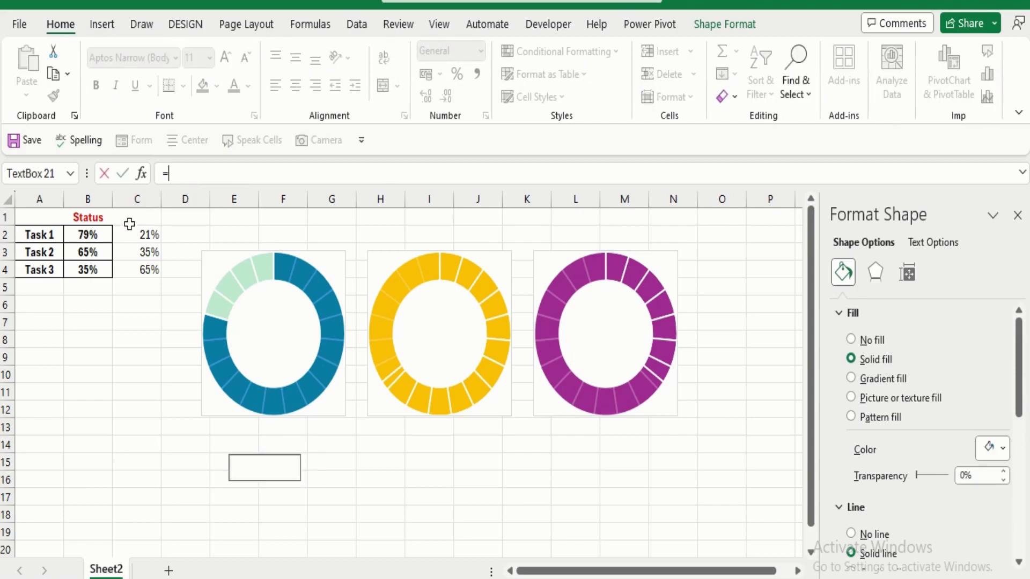
left_click(101, 235)
key("Return")
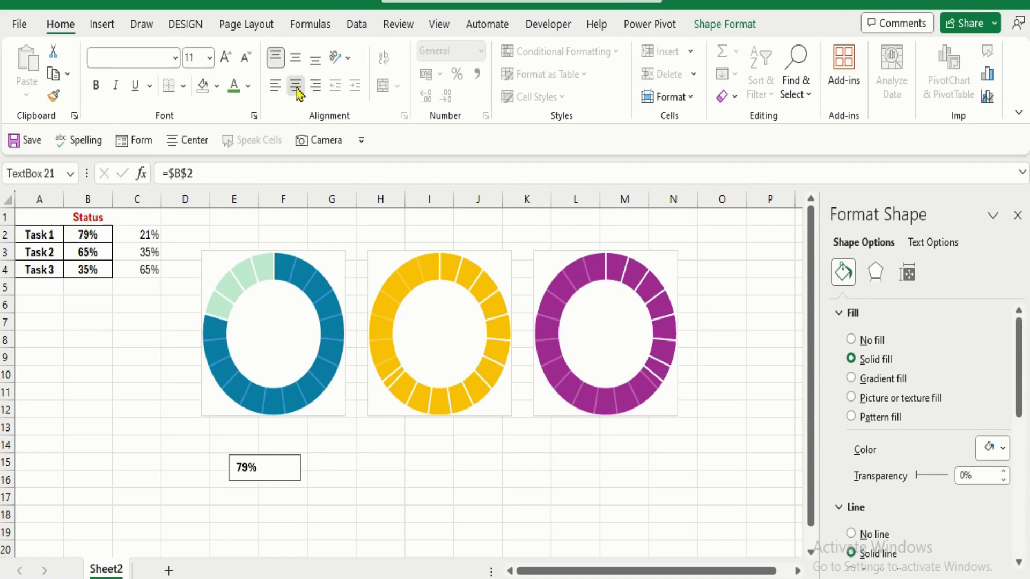
Step: Center the text box's percentage vertically and horizontally, and color it standard blue
left_click(296, 63)
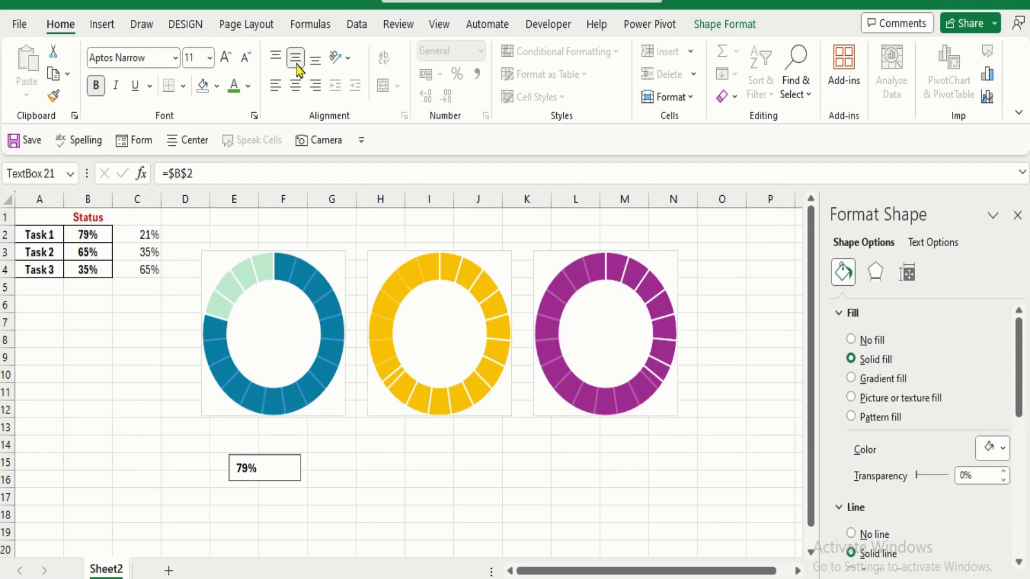
left_click(295, 85)
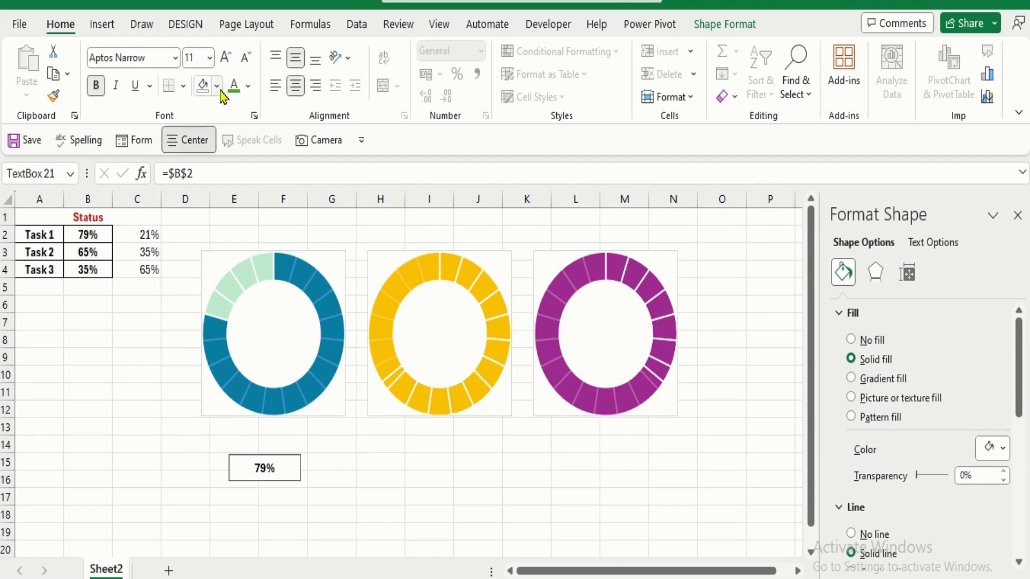
left_click(248, 86)
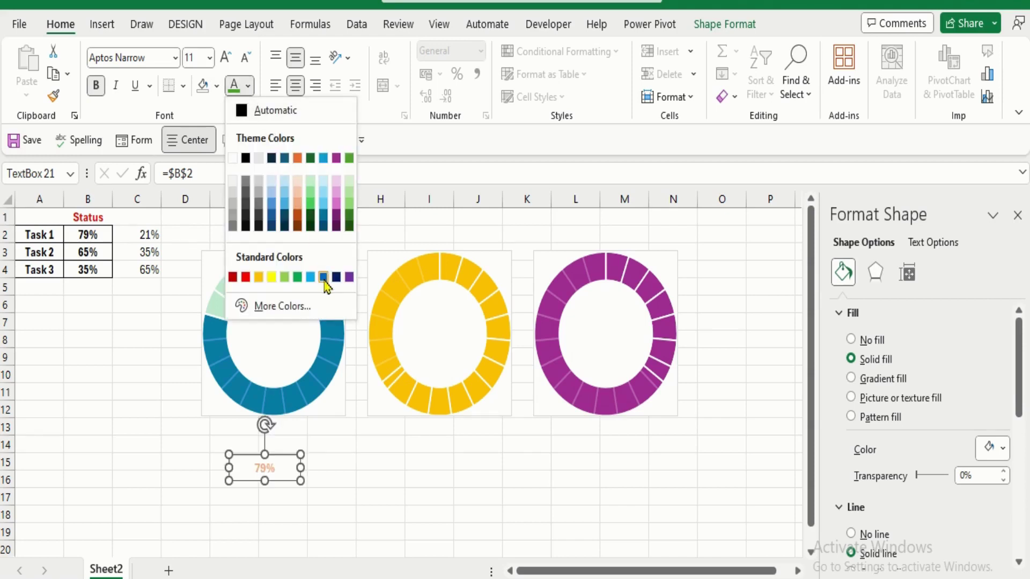
left_click(323, 277)
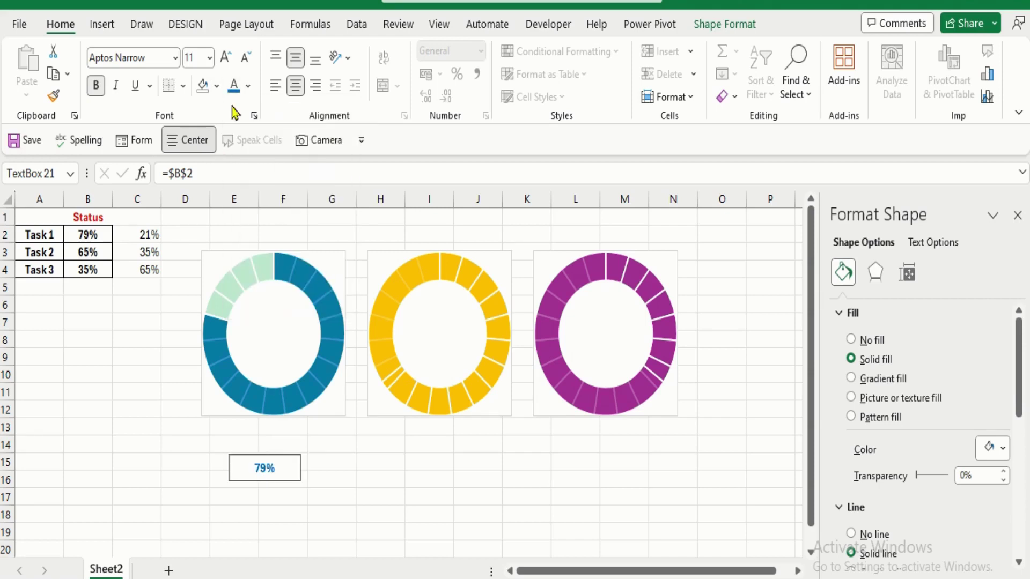
Step: Increase the font size of the text box's percentage to 20
left_click(225, 64)
left_click(225, 64)
left_click(225, 63)
left_click(225, 63)
left_click(225, 63)
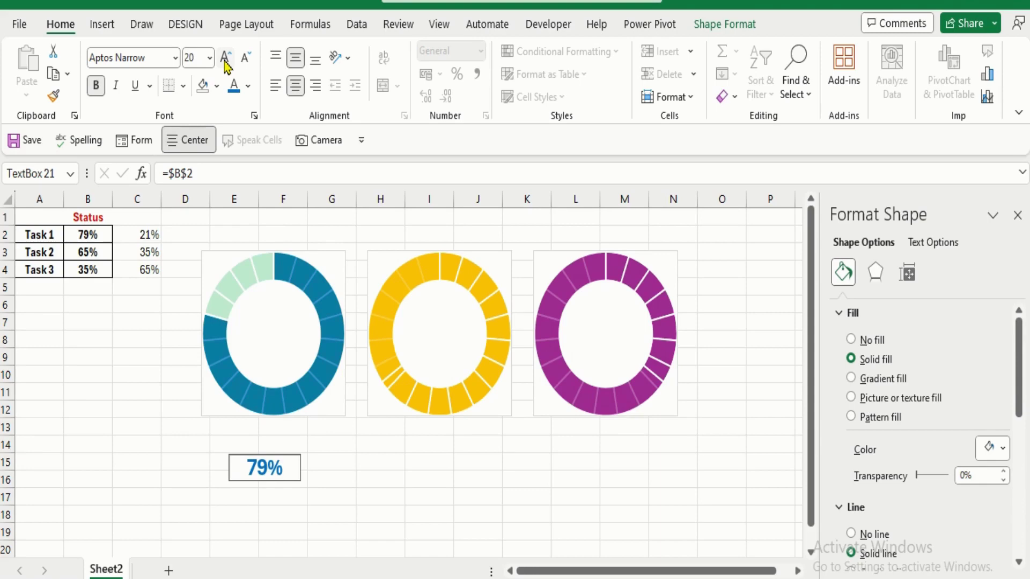
left_click(322, 464)
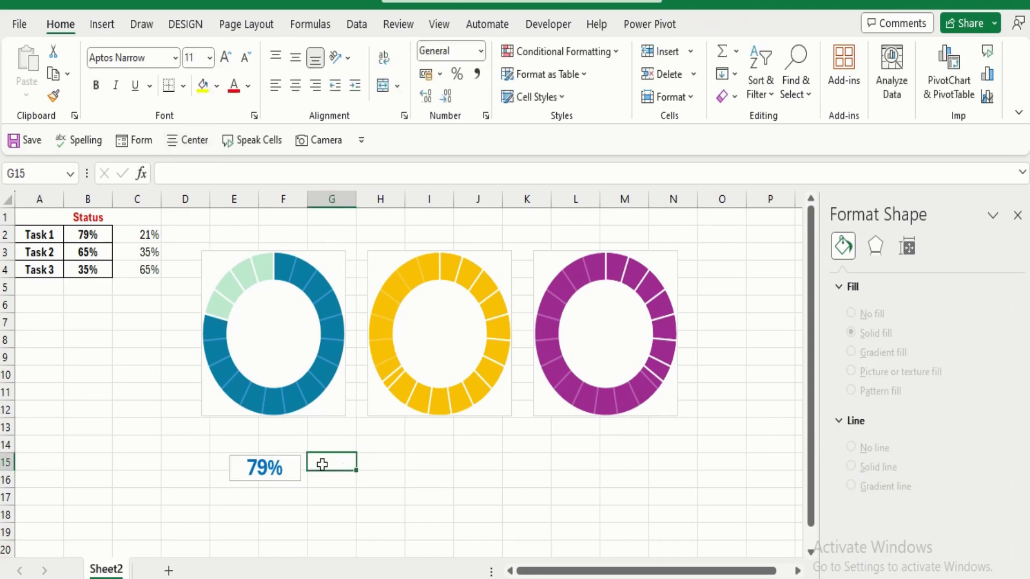
Step: Remove the fill and the outline from the percentage text box below the first doughnut
left_click(288, 462)
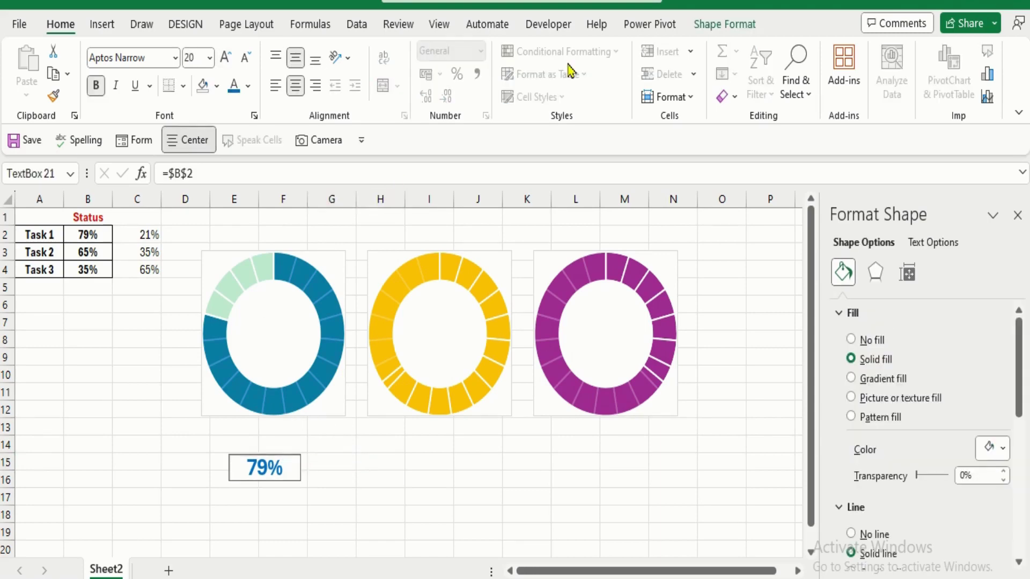
left_click(725, 23)
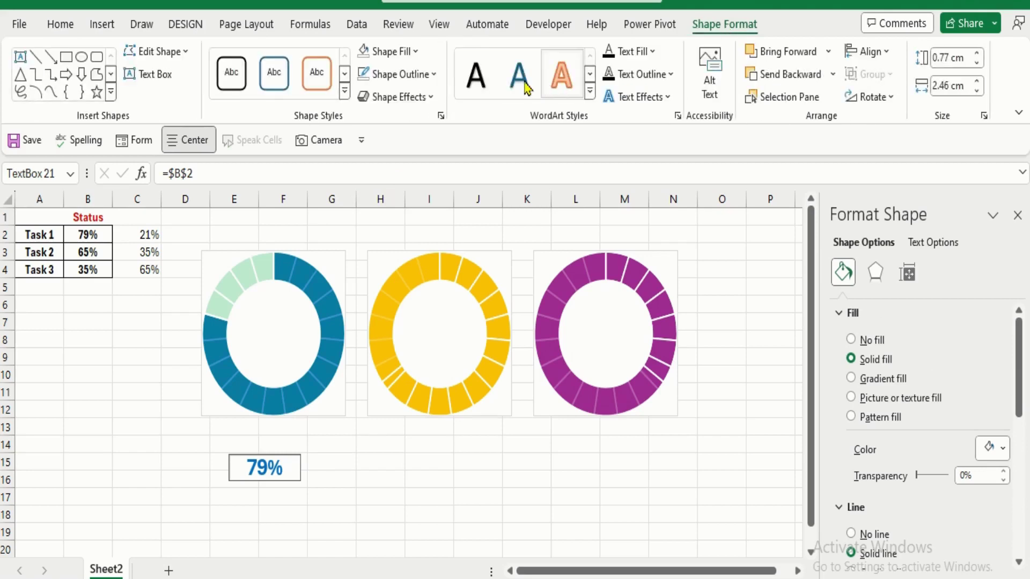
left_click(418, 52)
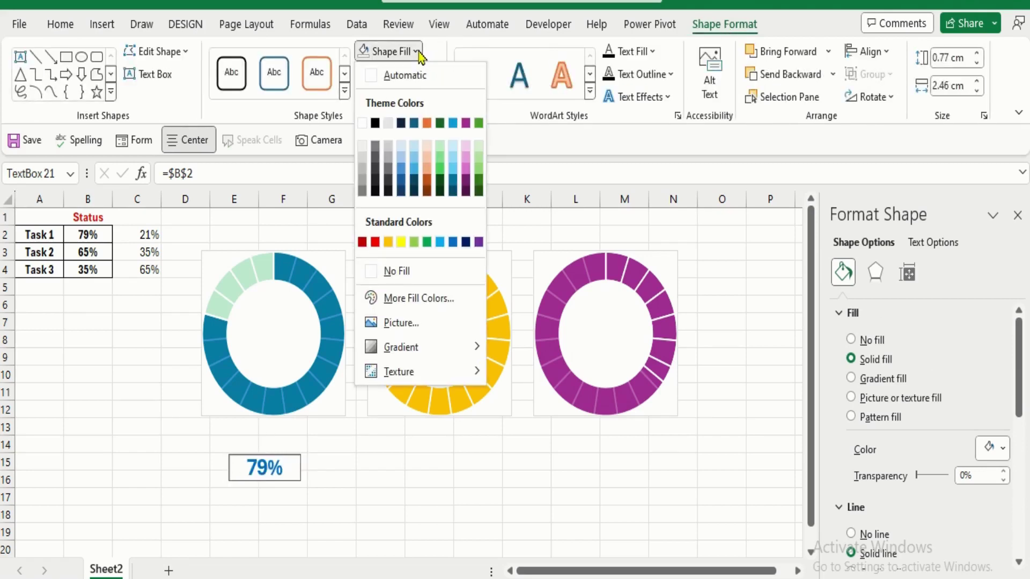
left_click(421, 273)
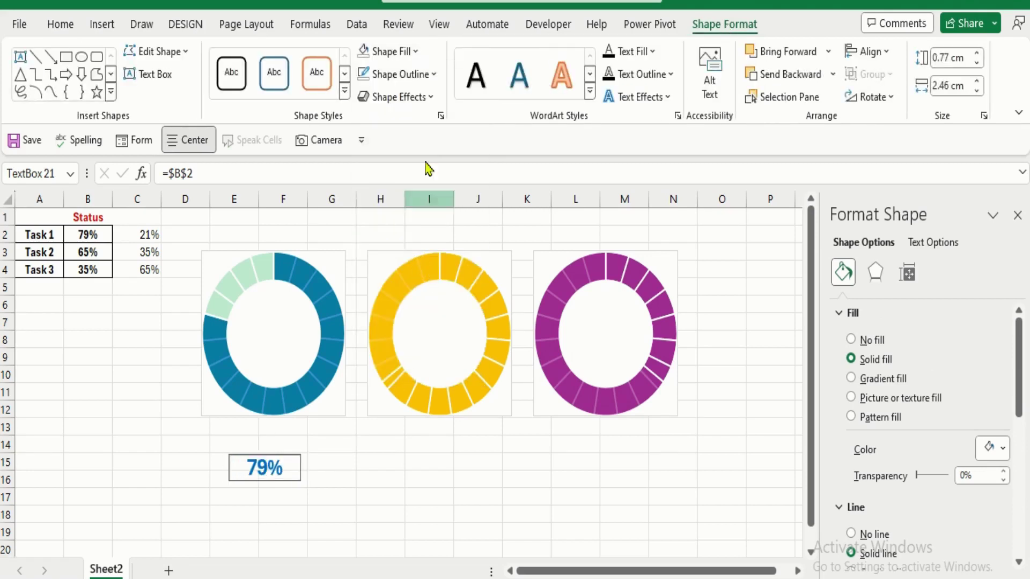
left_click(433, 74)
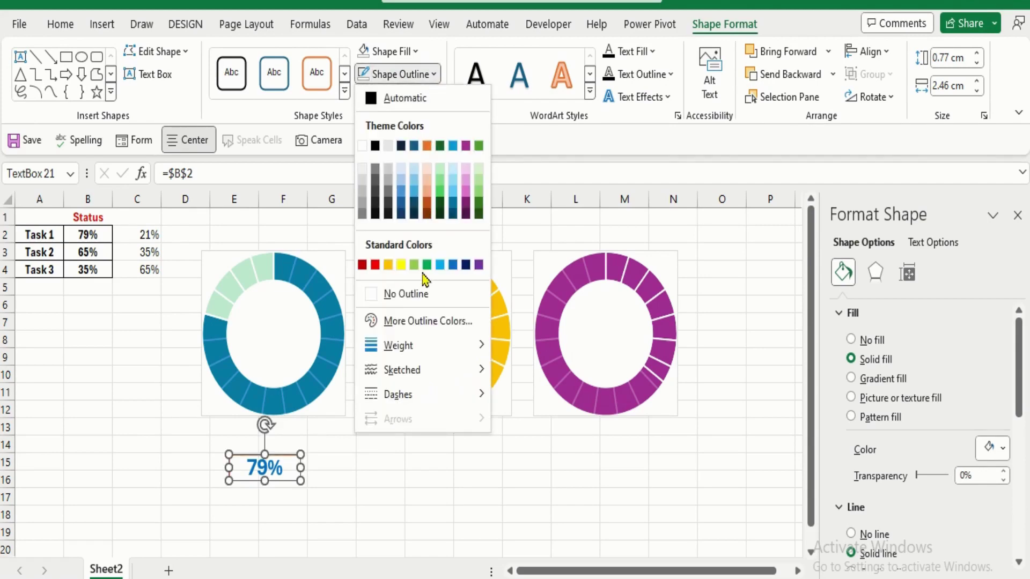
left_click(400, 294)
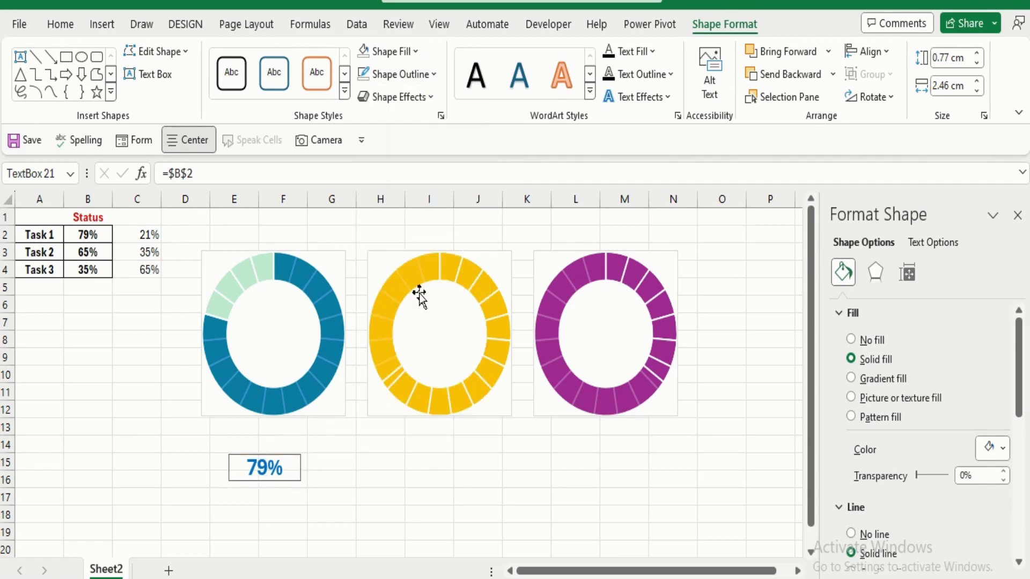
left_click(366, 499)
left_click(285, 461)
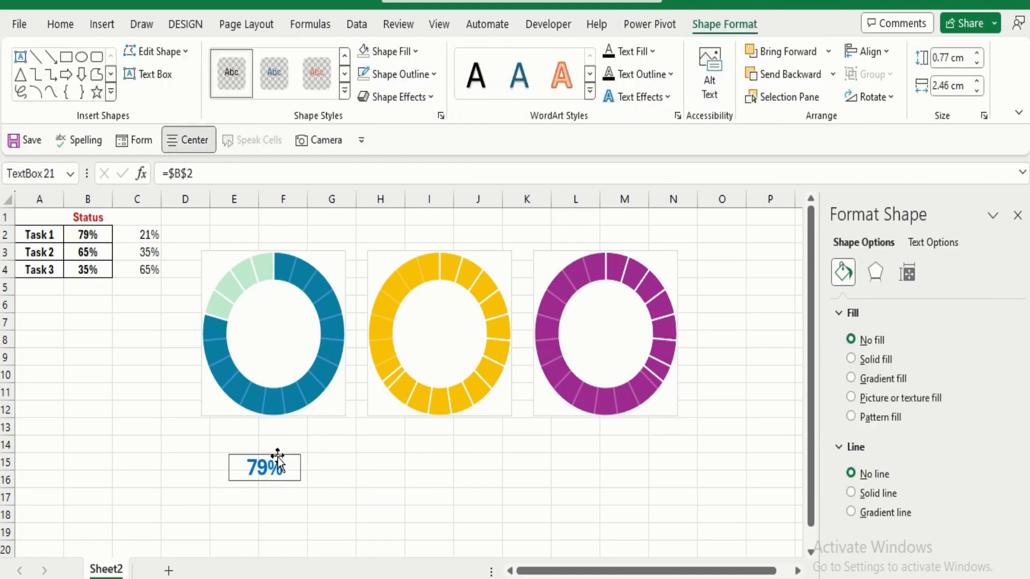
Step: Move the percentage text box into the first doughnut's center and place a duplicate of it in the second doughnut's center
left_click_drag(278, 454, 287, 323)
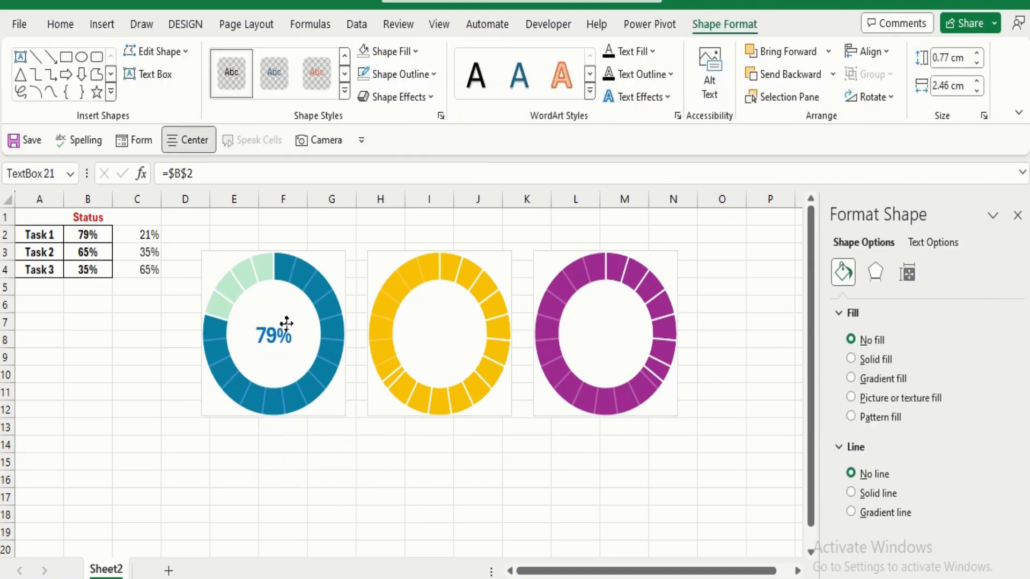
left_click(333, 476)
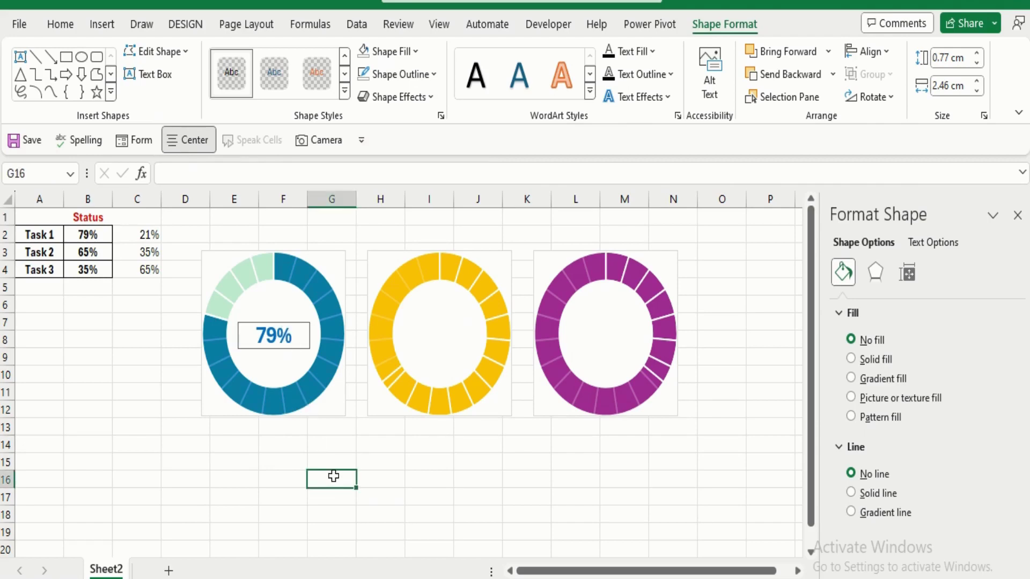
left_click(272, 339)
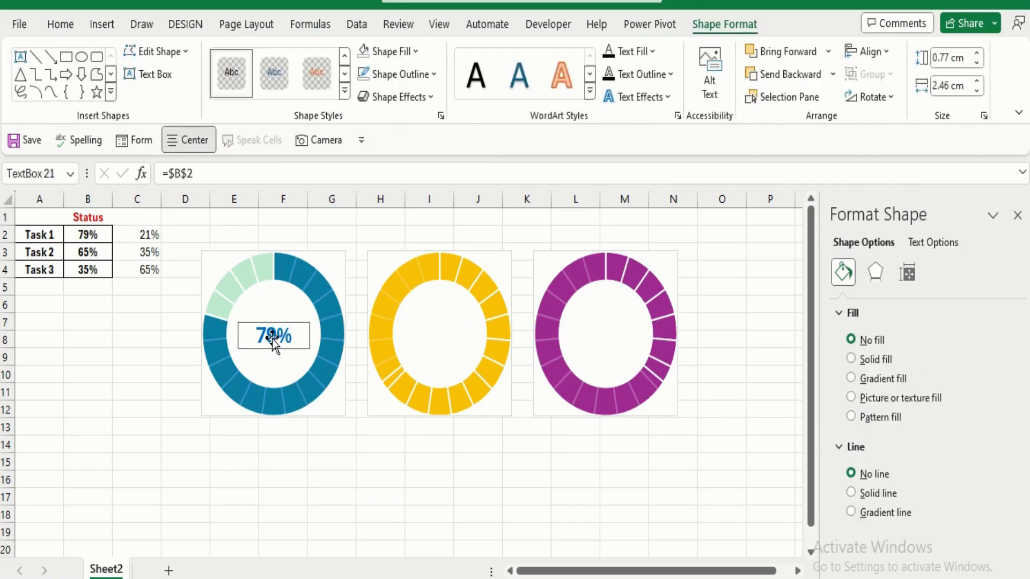
key("ctrl+d")
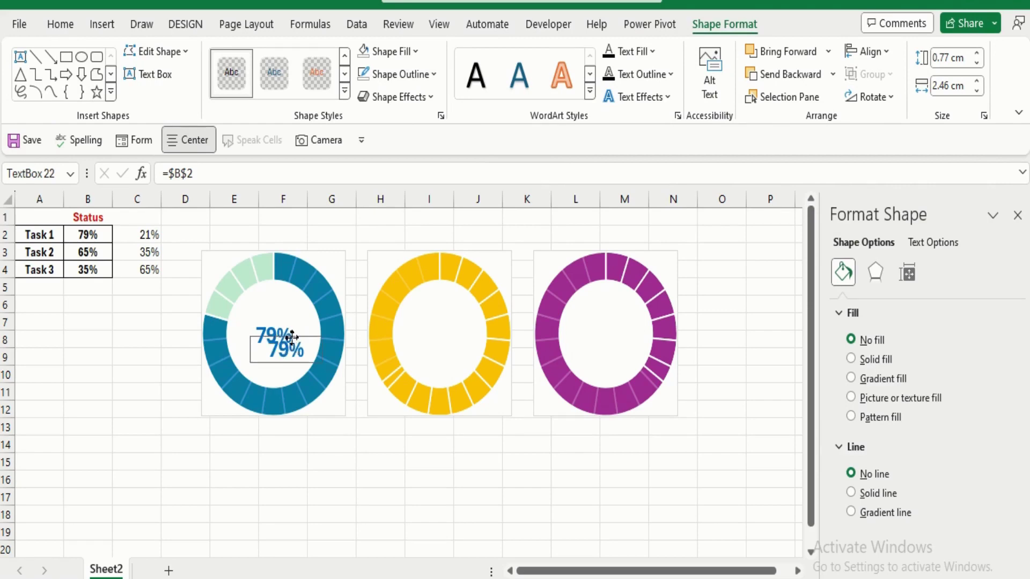
left_click_drag(291, 337, 446, 322)
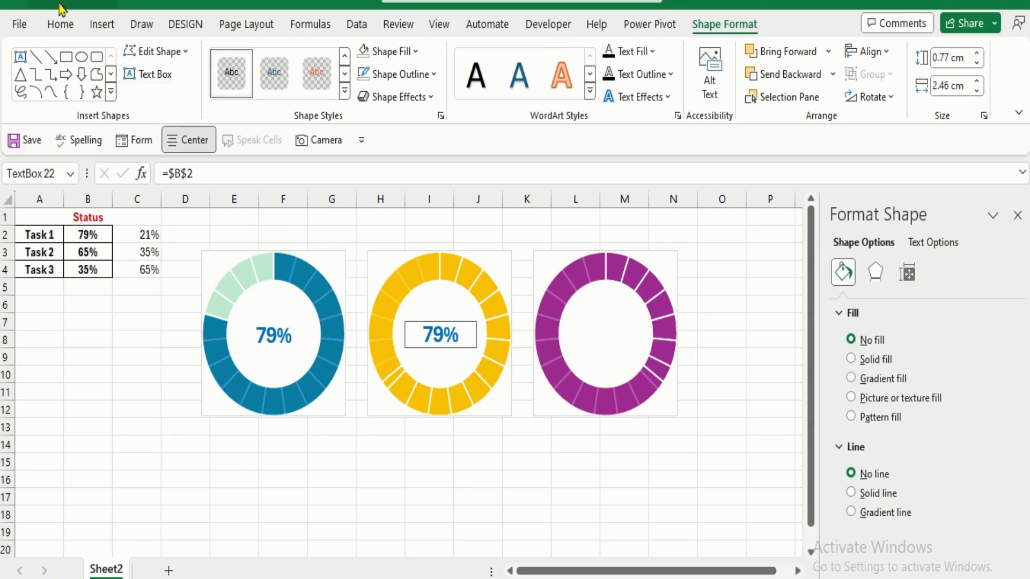
Step: Color the second doughnut's percentage standard orange and link its text box to cell B3
left_click(55, 22)
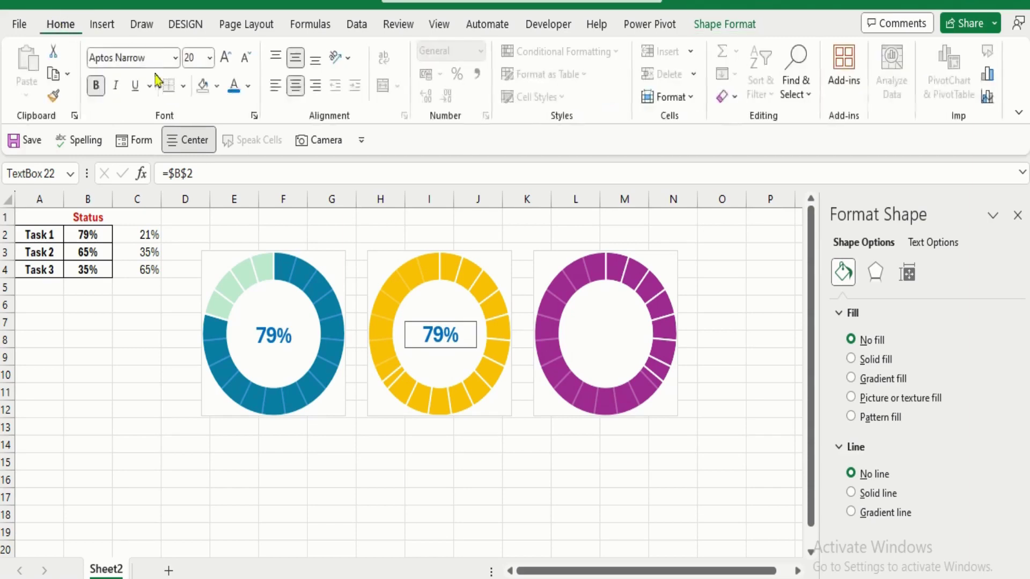
left_click(248, 86)
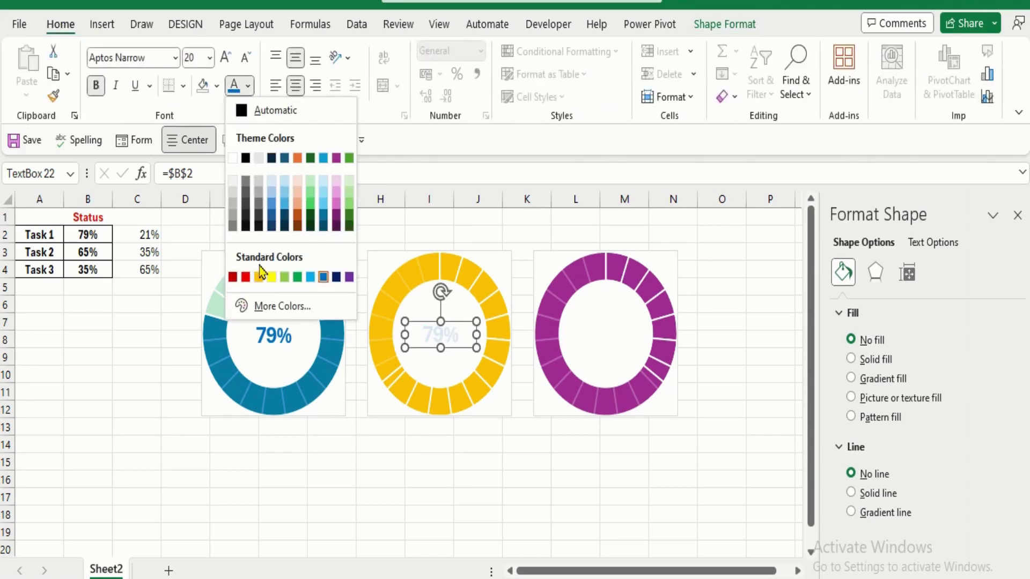
left_click(259, 276)
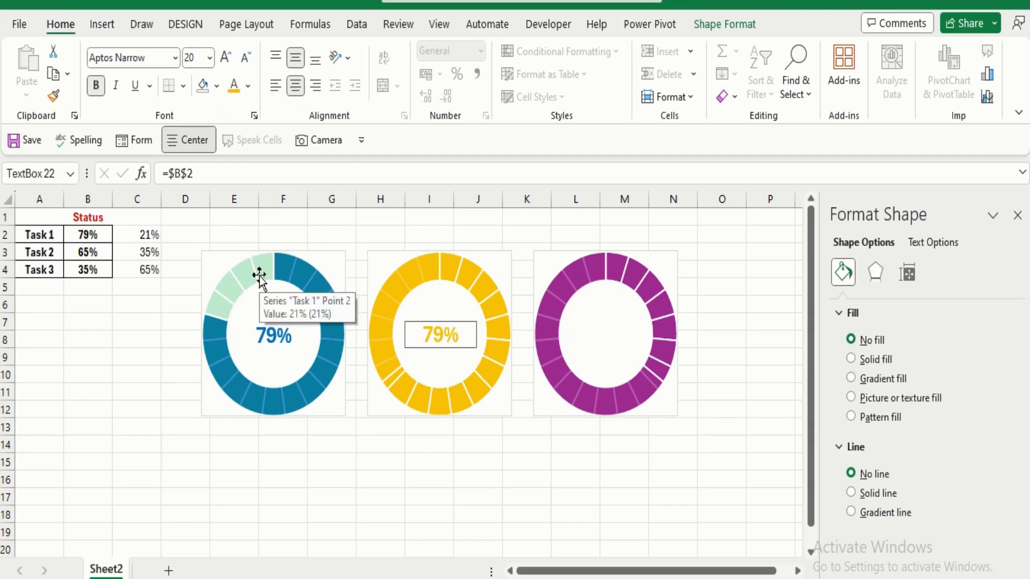
left_click(215, 170)
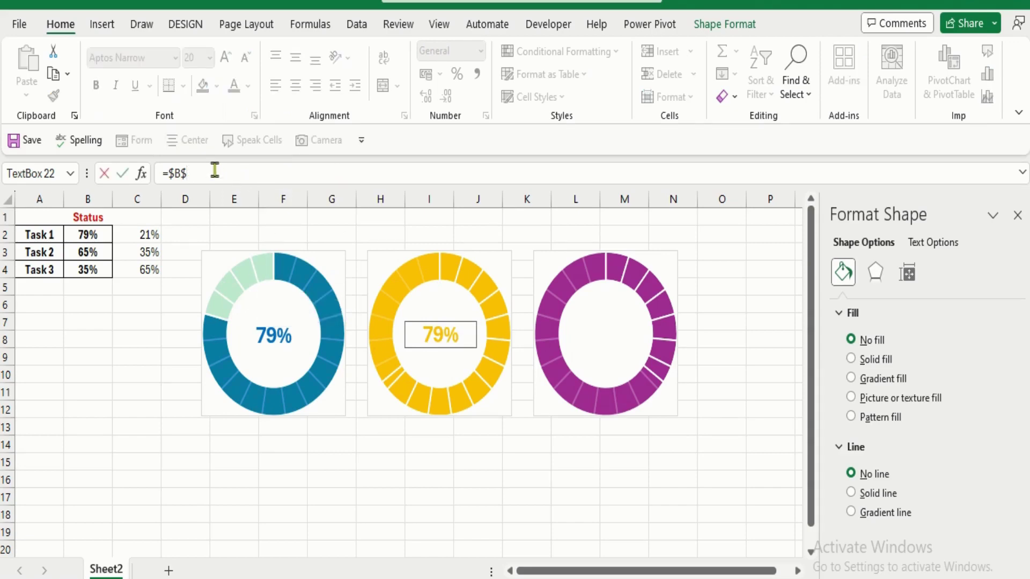
key("Return")
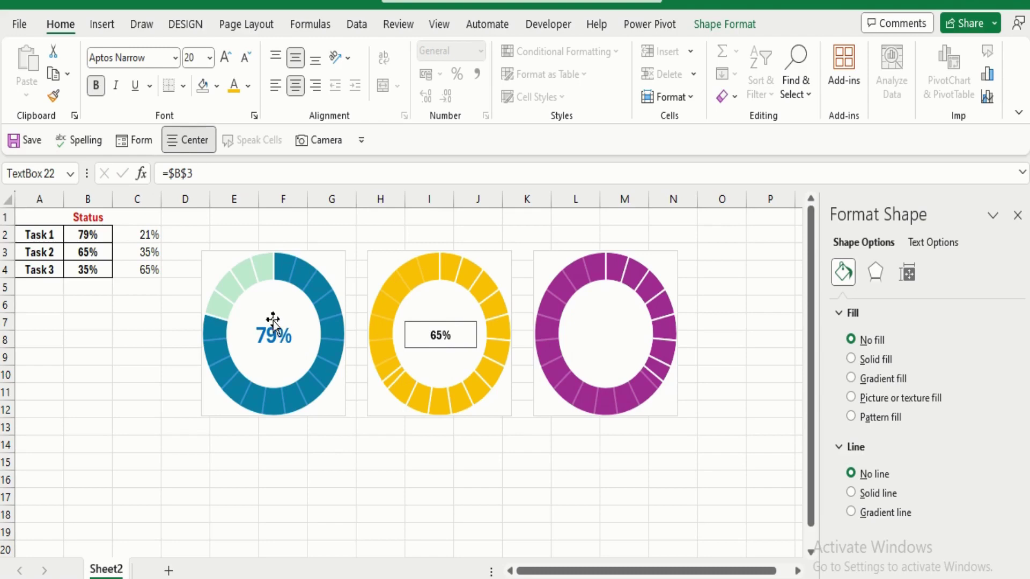
Step: Copy the first percentage label's formatting onto the second doughnut's label and recolor that label standard orange
left_click(273, 339)
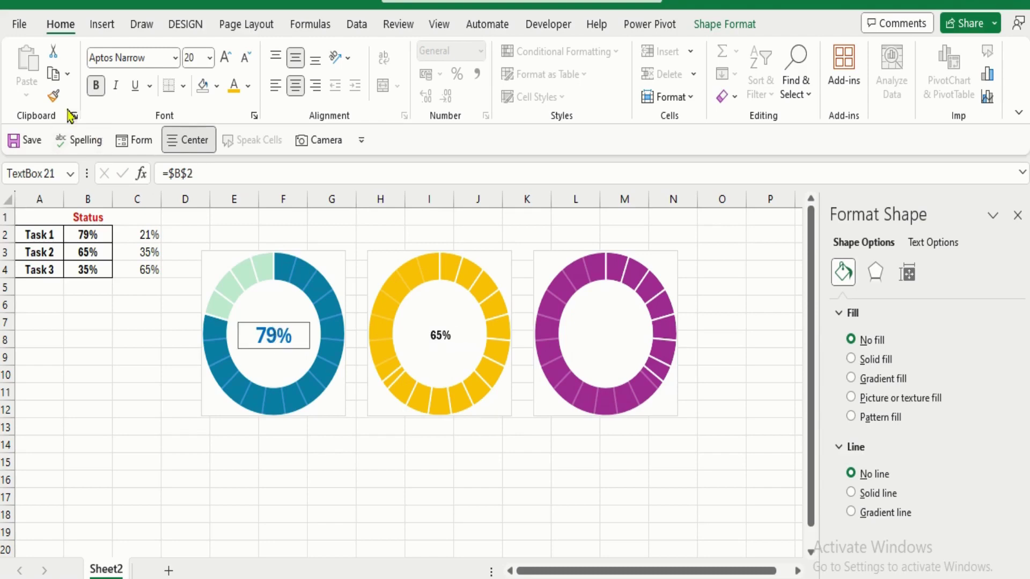
left_click(54, 97)
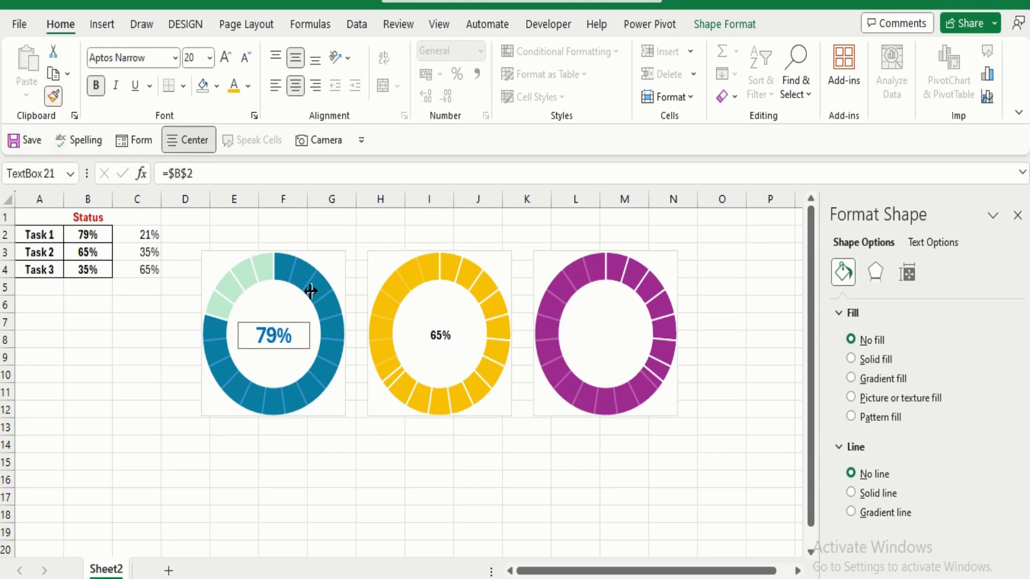
left_click(440, 334)
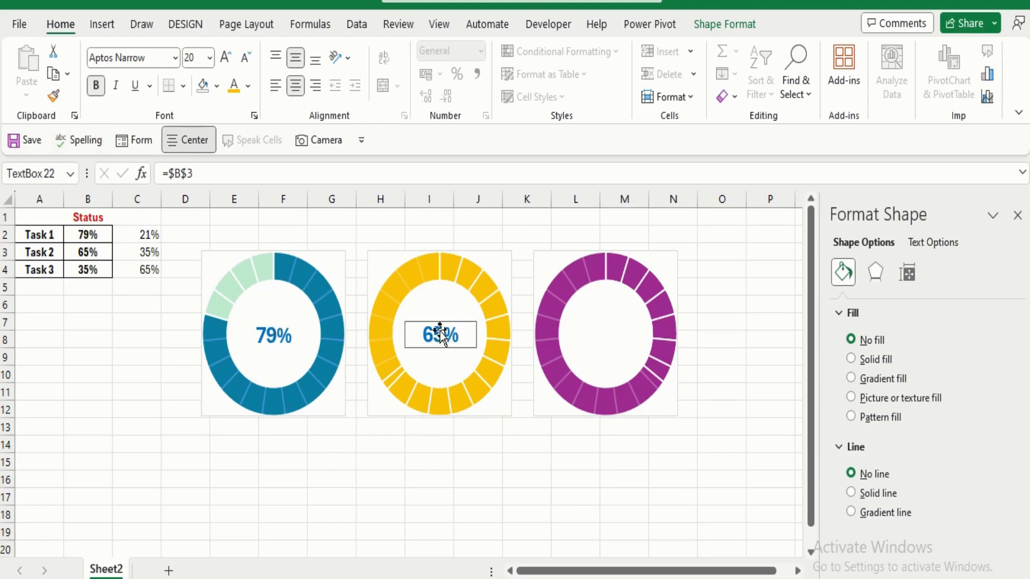
left_click(235, 87)
left_click(362, 457)
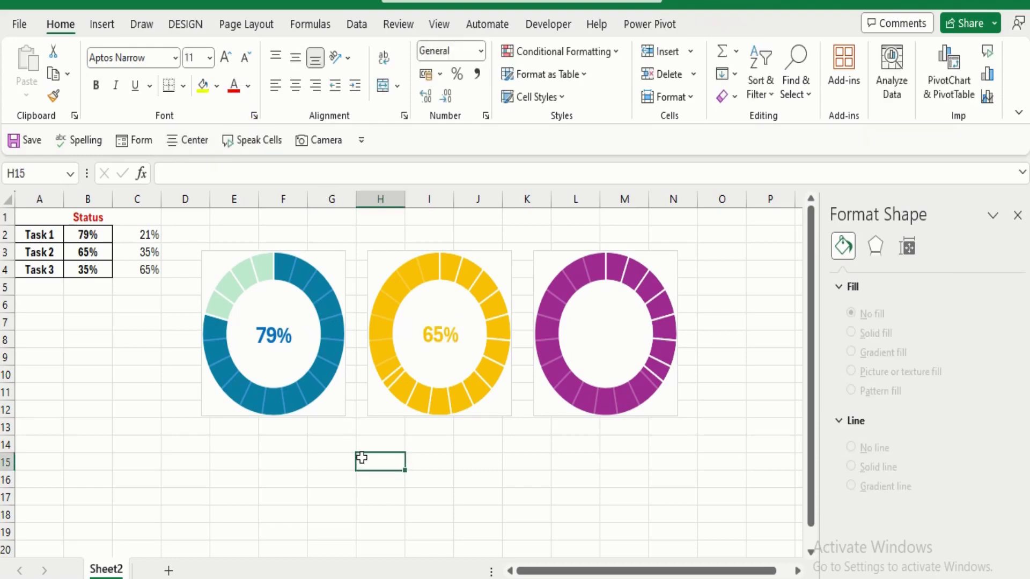
Step: Duplicate the second doughnut's percentage text box into the third doughnut's center and link the copy to cell B4
left_click(438, 337)
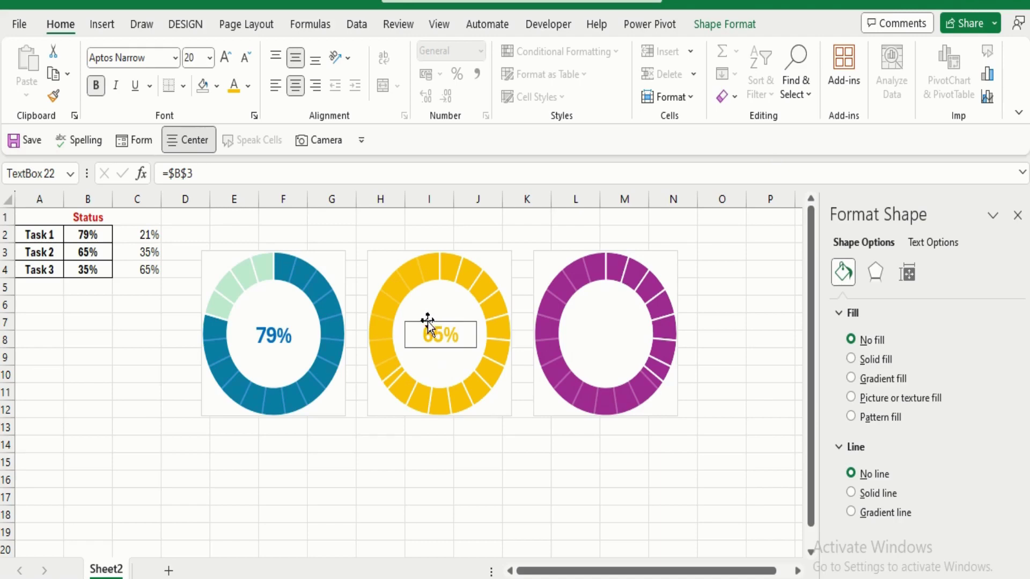
key("ctrl+d")
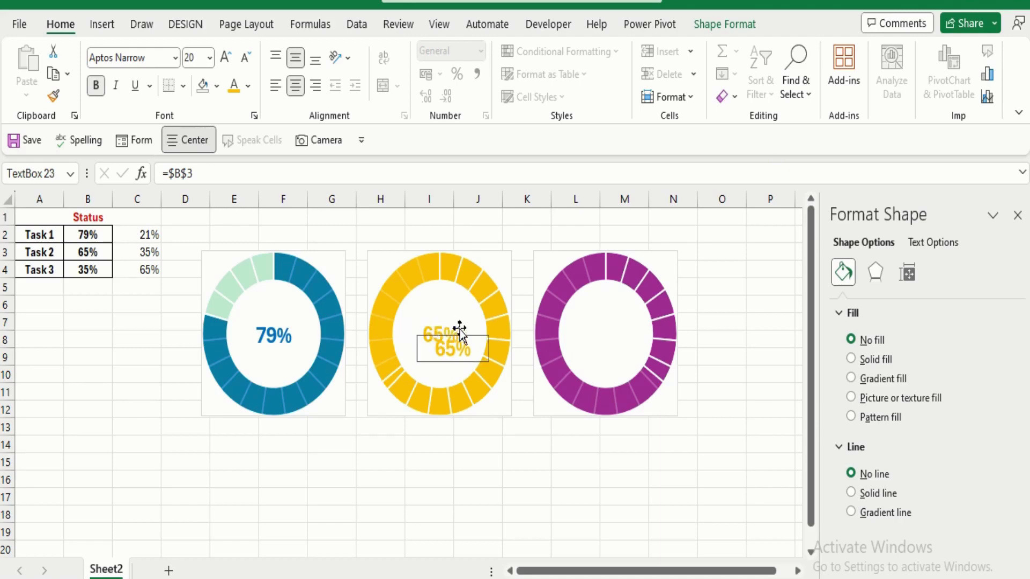
left_click_drag(465, 336, 621, 322)
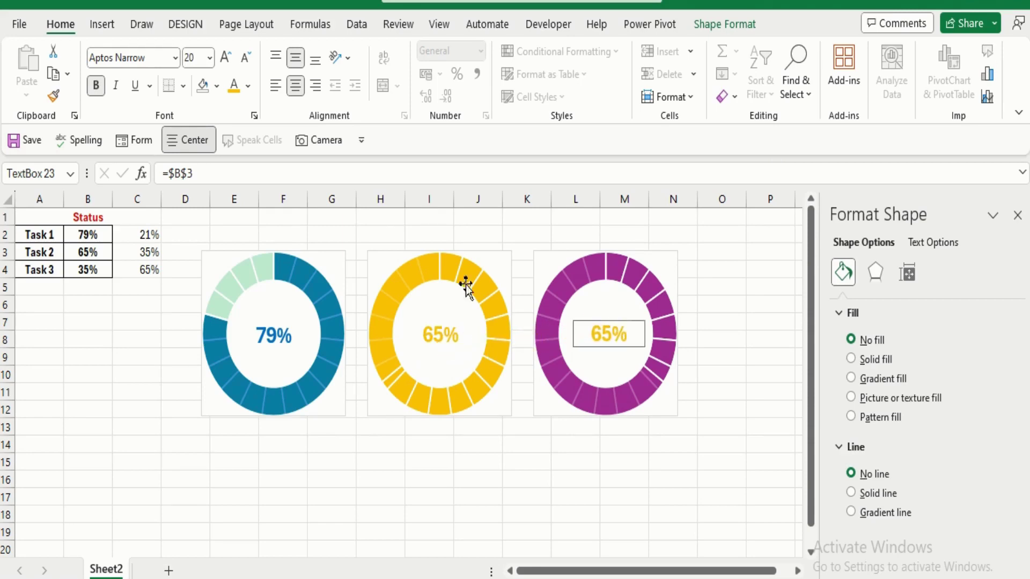
left_click(213, 174)
key("BackSpace")
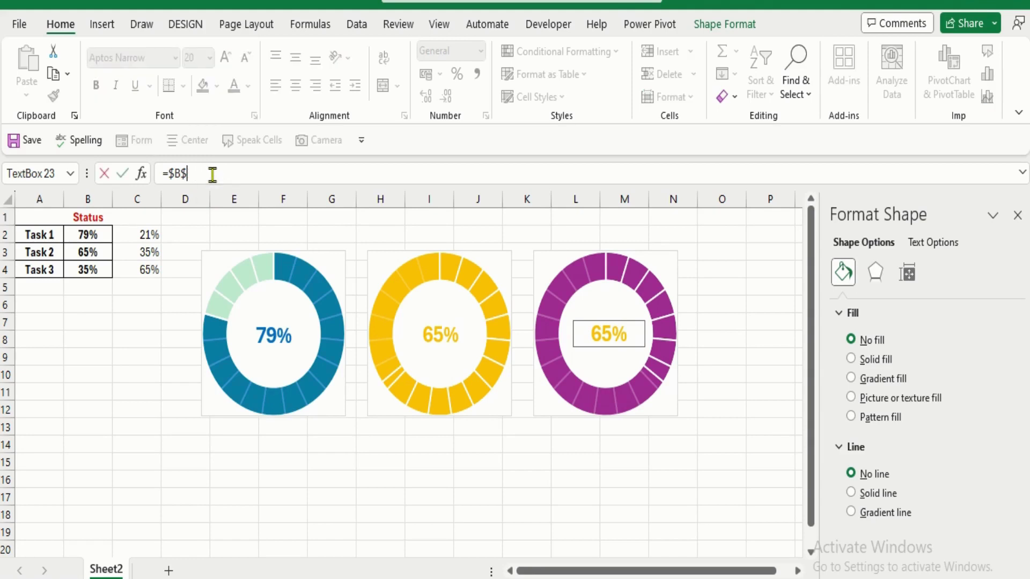
type("4")
key("Return")
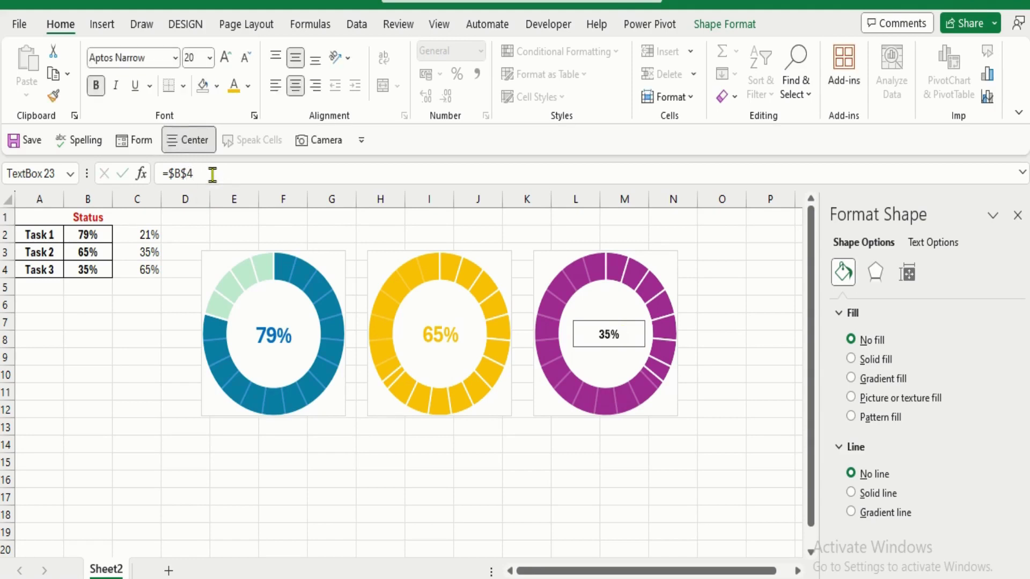
Step: Copy the second label's formatting onto the third doughnut's percentage label and color it the theme's purple
left_click(440, 336)
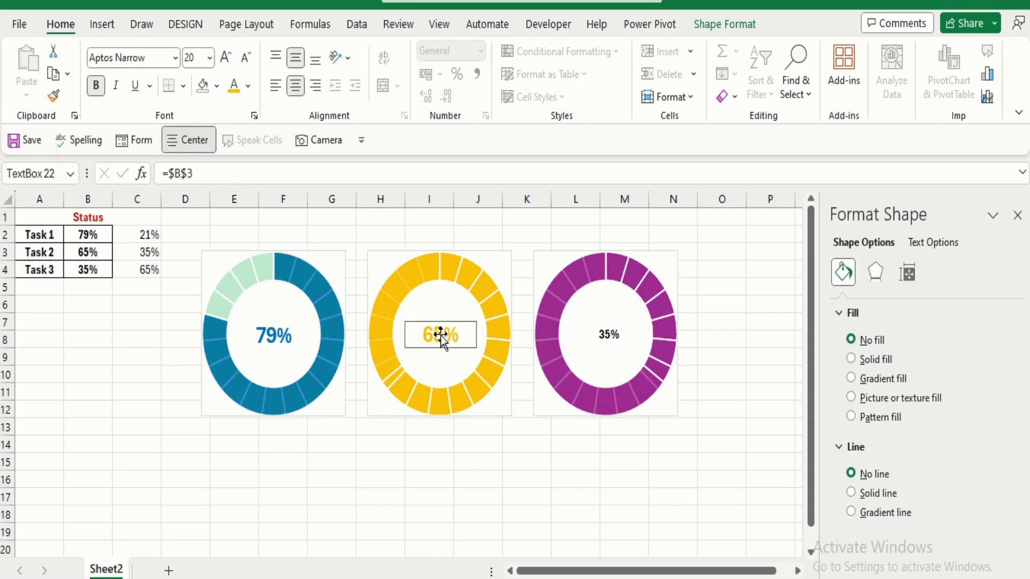
left_click(53, 96)
left_click(590, 327)
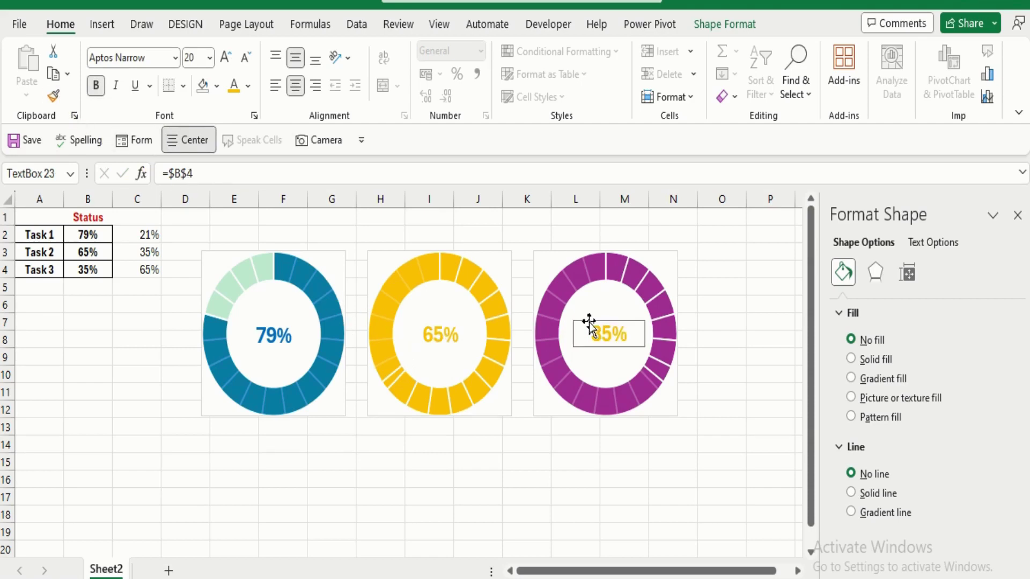
left_click(249, 87)
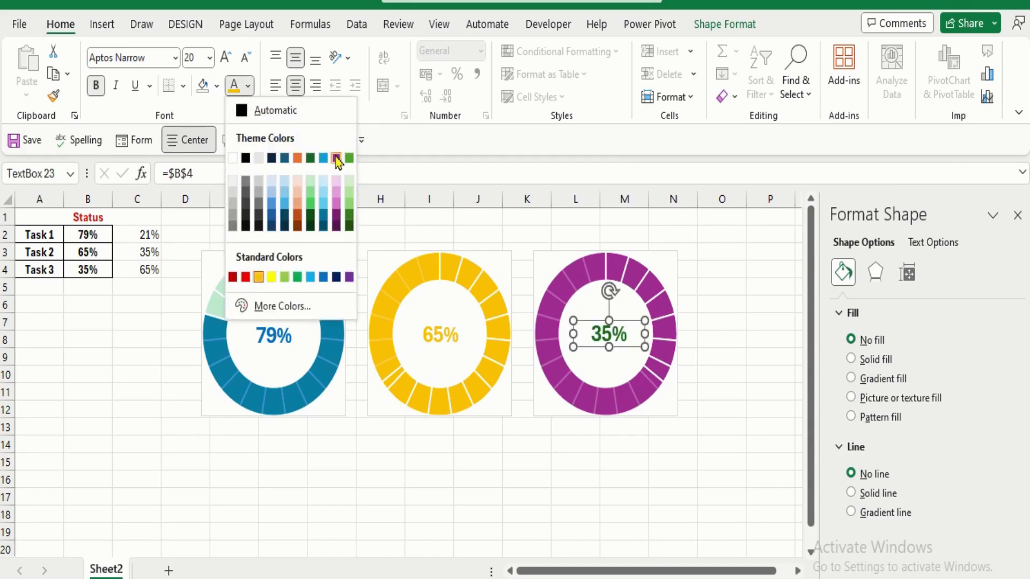
left_click(336, 159)
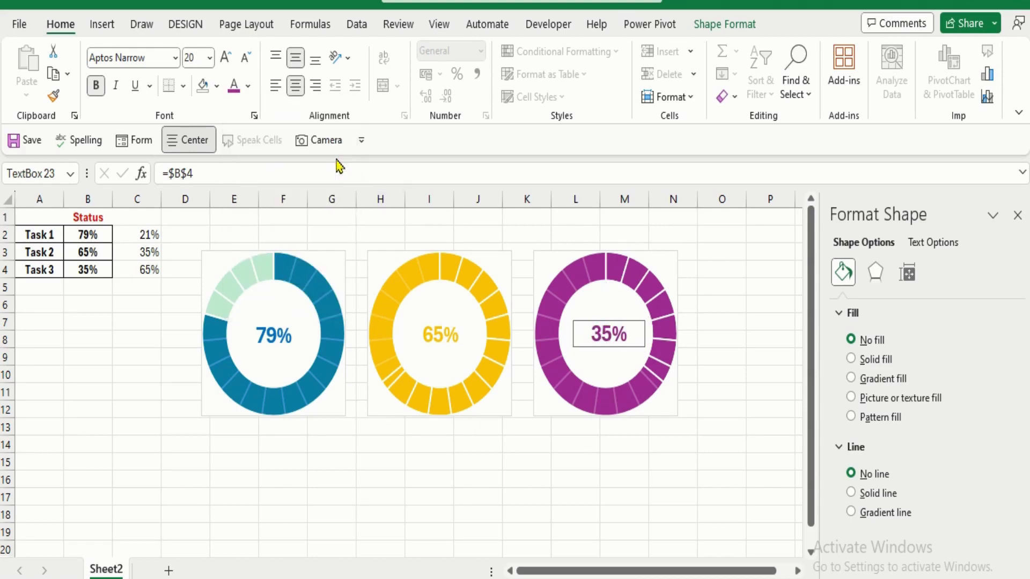
left_click(345, 467)
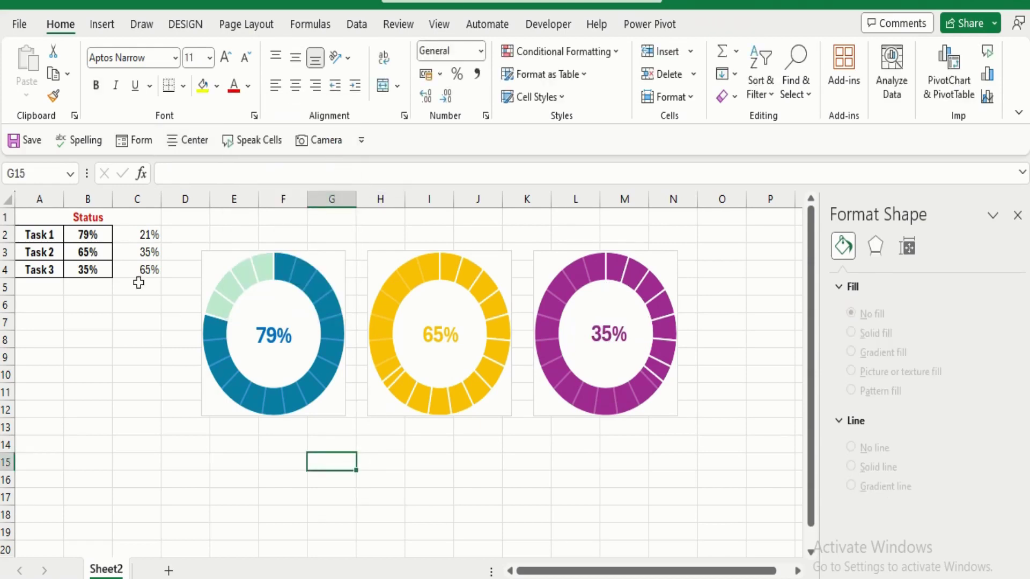
Step: Hide the gridlines on Sheet2
left_click(8, 199)
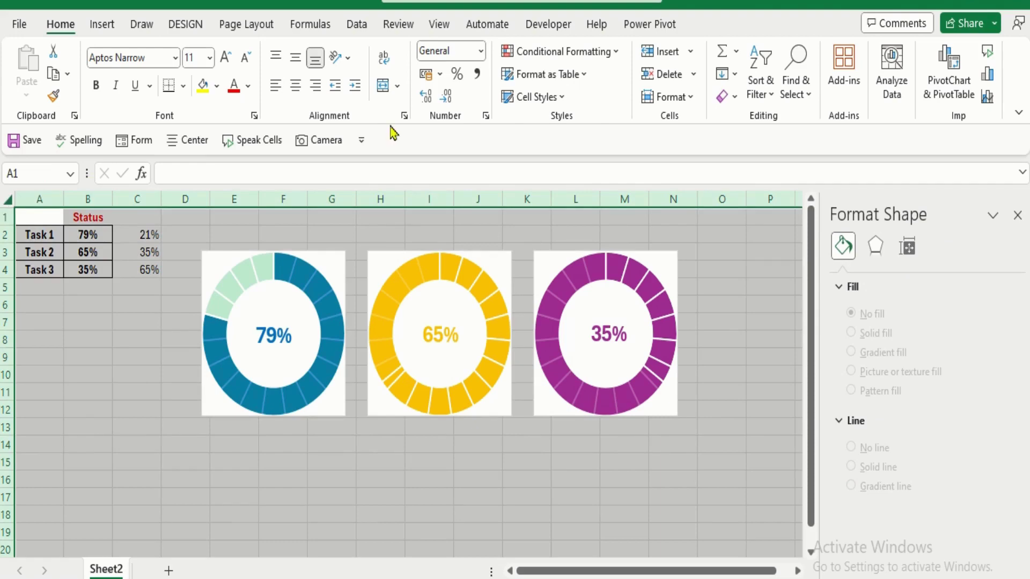
left_click(439, 24)
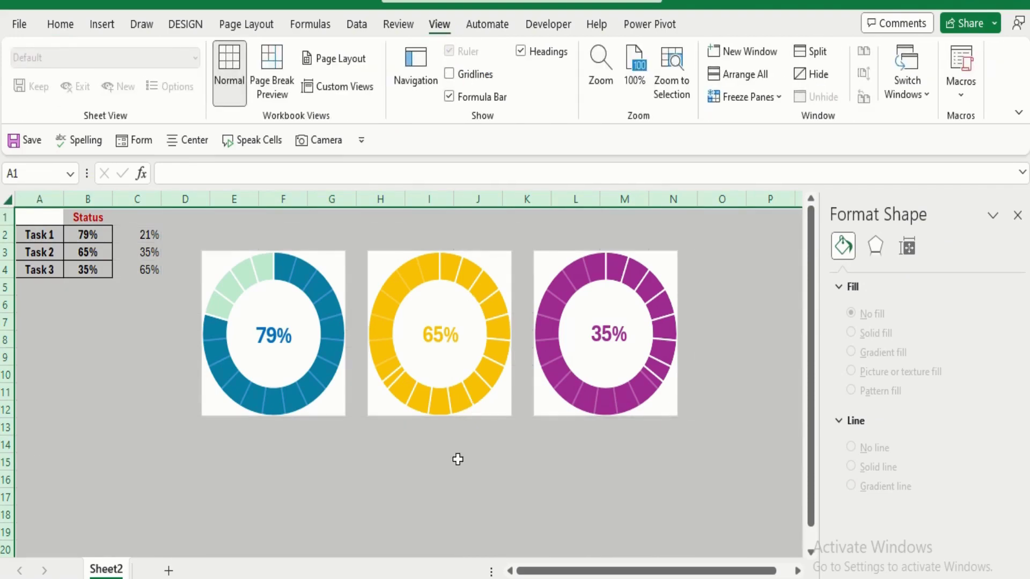
left_click(452, 478)
left_click(262, 494)
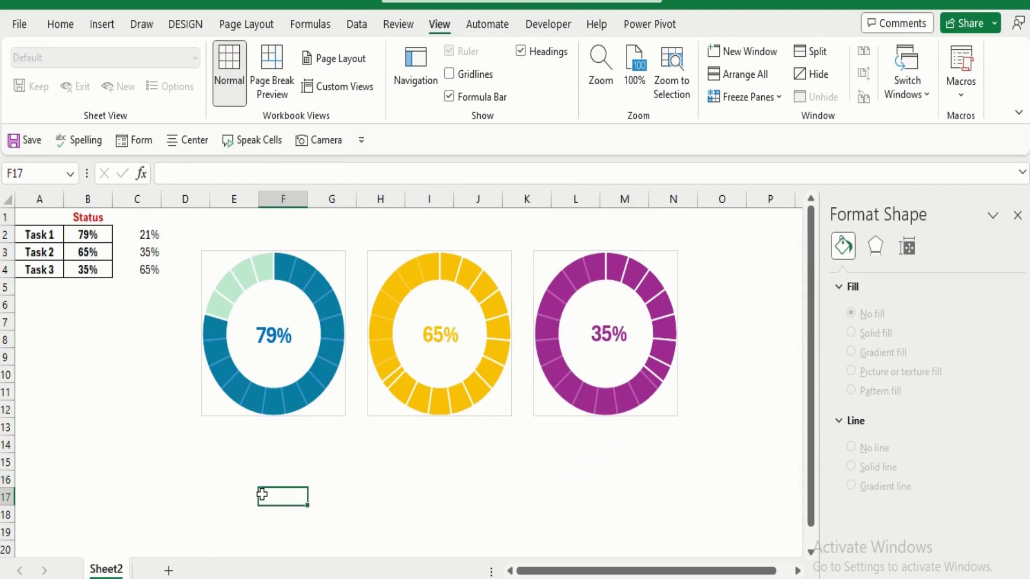
left_click(90, 405)
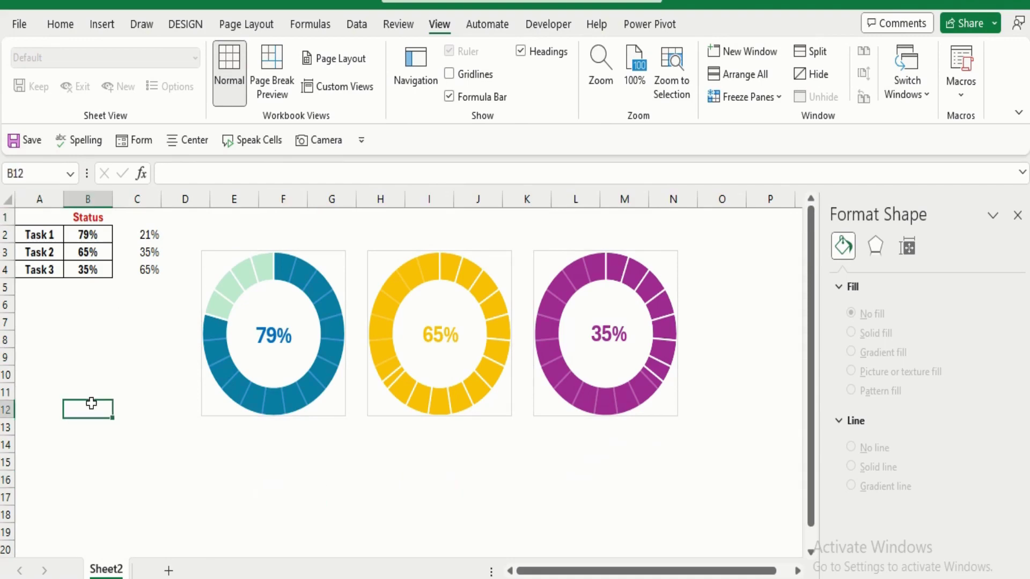
Step: Set the status to 85% for Task 1, 59% for Task 2 and 90% for Task 3
left_click(95, 235)
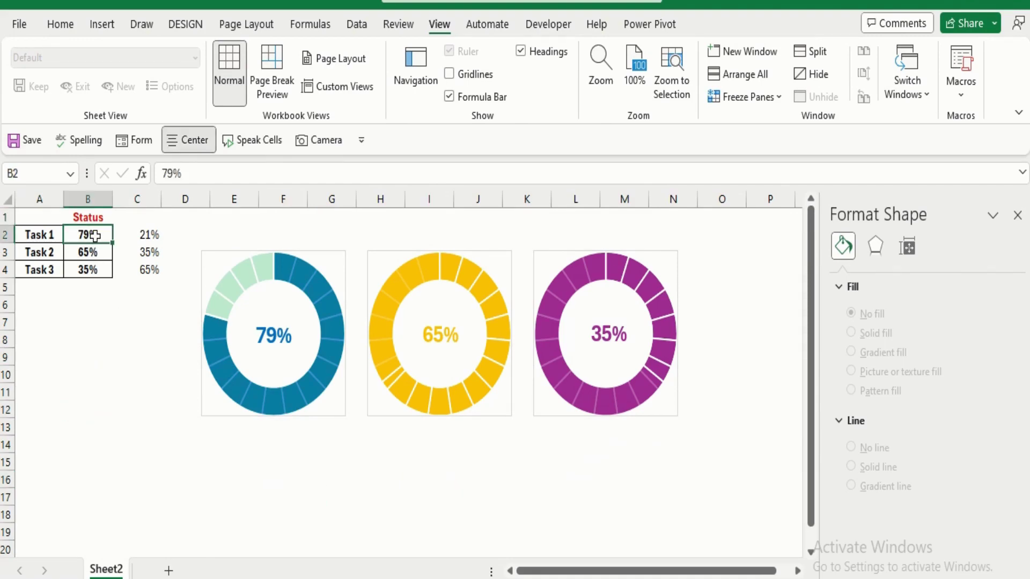
type("85%")
key("Return")
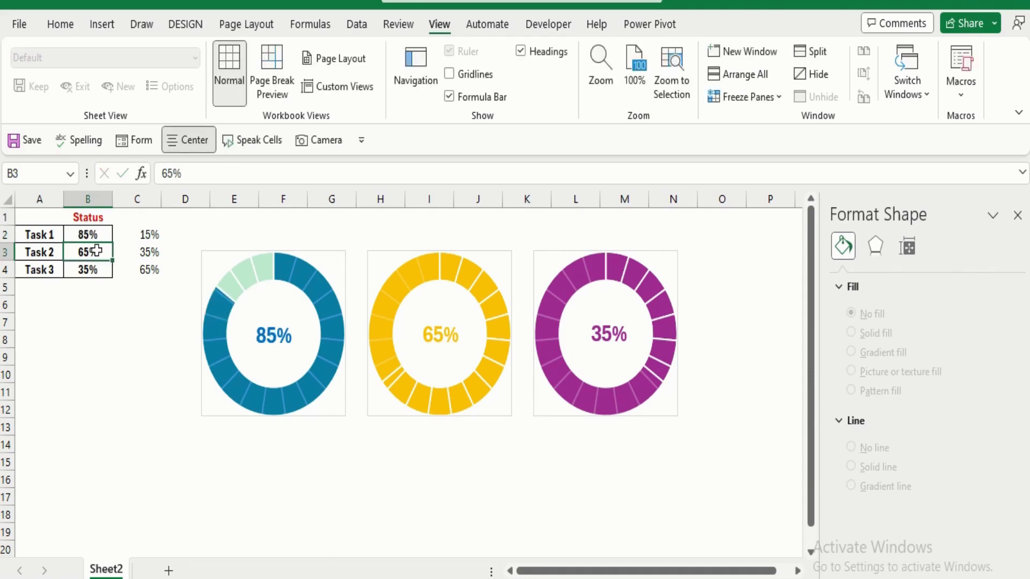
type("59")
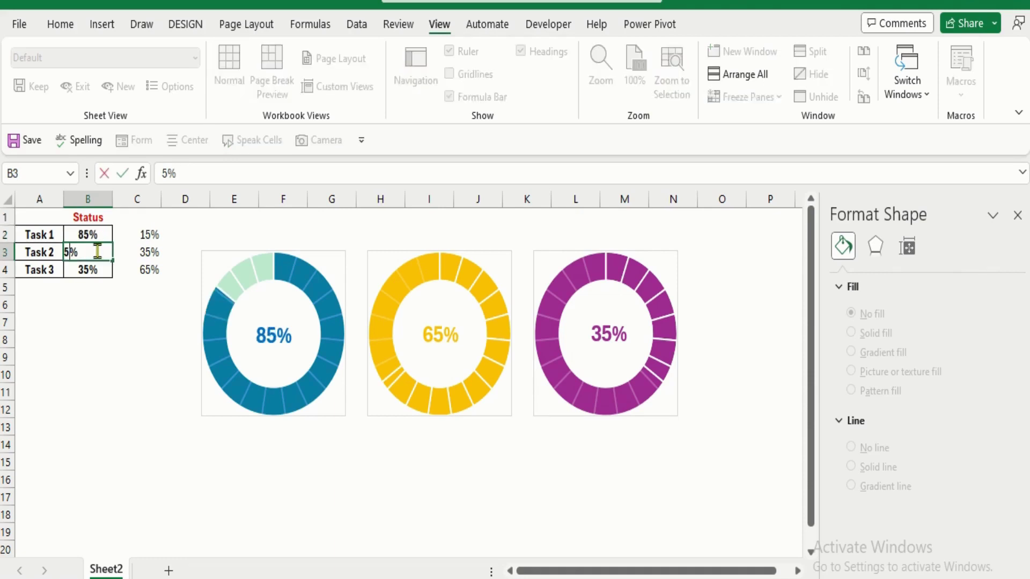
key("Return")
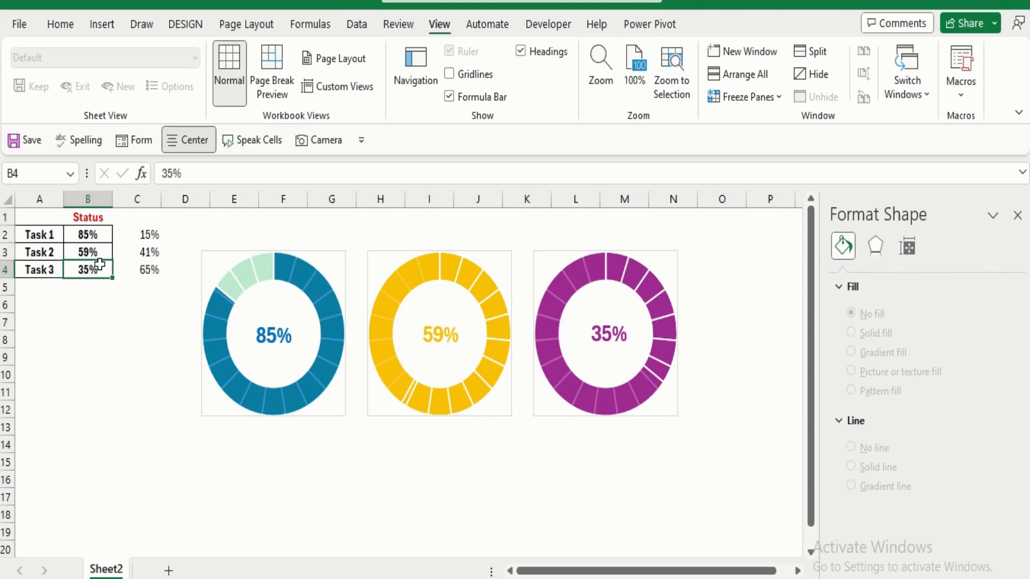
type("90")
key("Return")
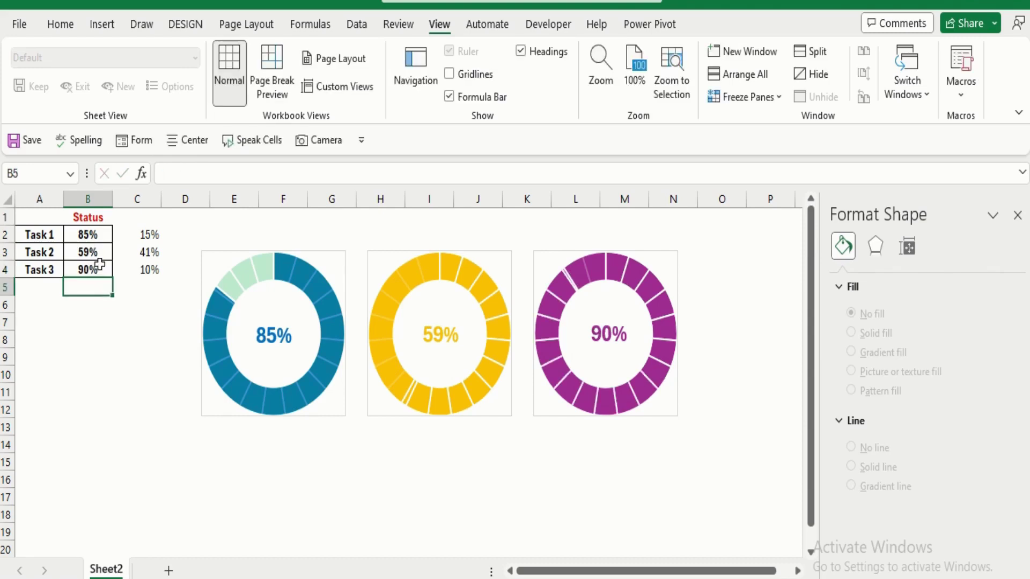
left_click(137, 457)
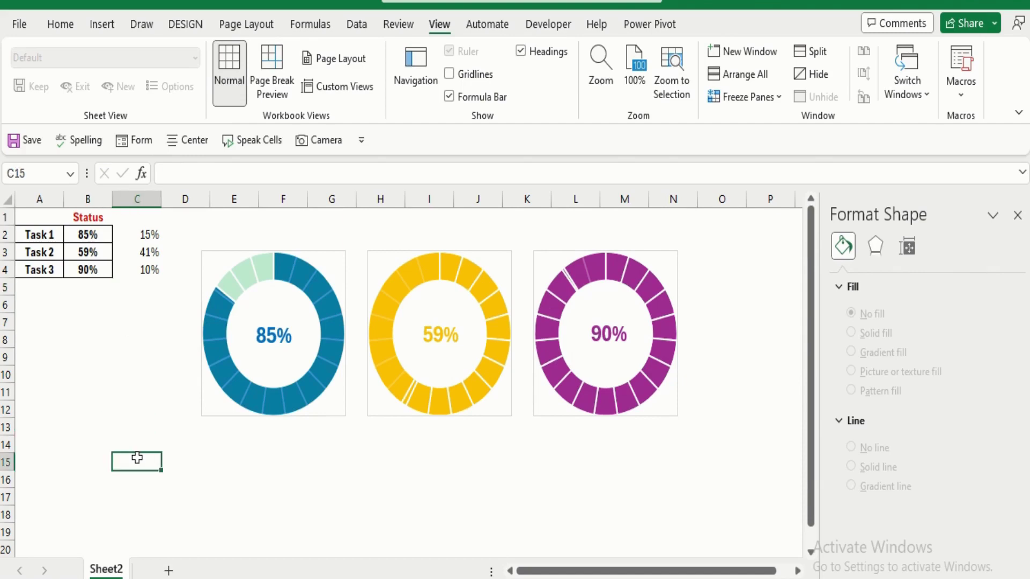